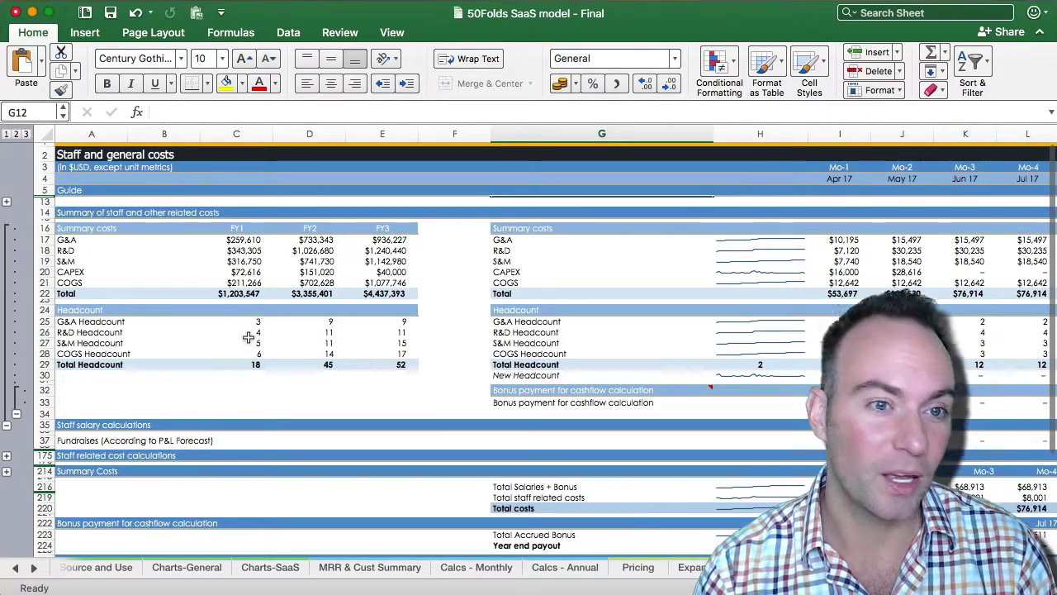
- Review the monthly summary costs, headcount and bonus payment figures on the Staff and general costs sheet
{"action": "scroll", "coordinate": [749, 326], "scroll_direction": "right", "scroll_amount": 5}
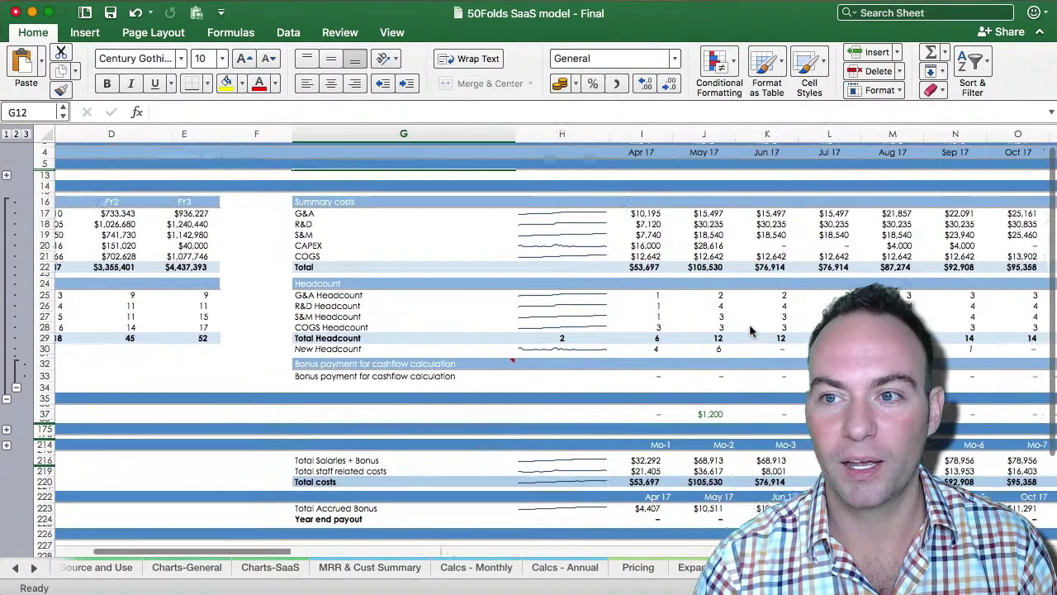
{"action": "scroll", "coordinate": [749, 326], "scroll_direction": "right", "scroll_amount": 2}
{"action": "scroll", "coordinate": [749, 328], "scroll_direction": "left", "scroll_amount": 4}
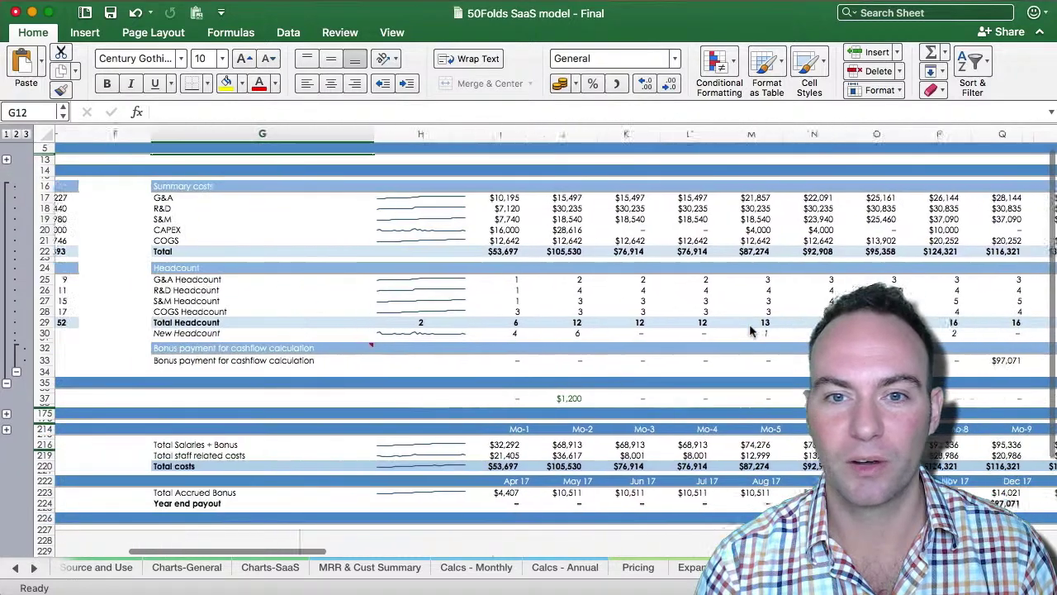
{"action": "scroll", "coordinate": [749, 330], "scroll_direction": "left", "scroll_amount": 1}
{"action": "scroll", "coordinate": [750, 330], "scroll_direction": "down", "scroll_amount": 1}
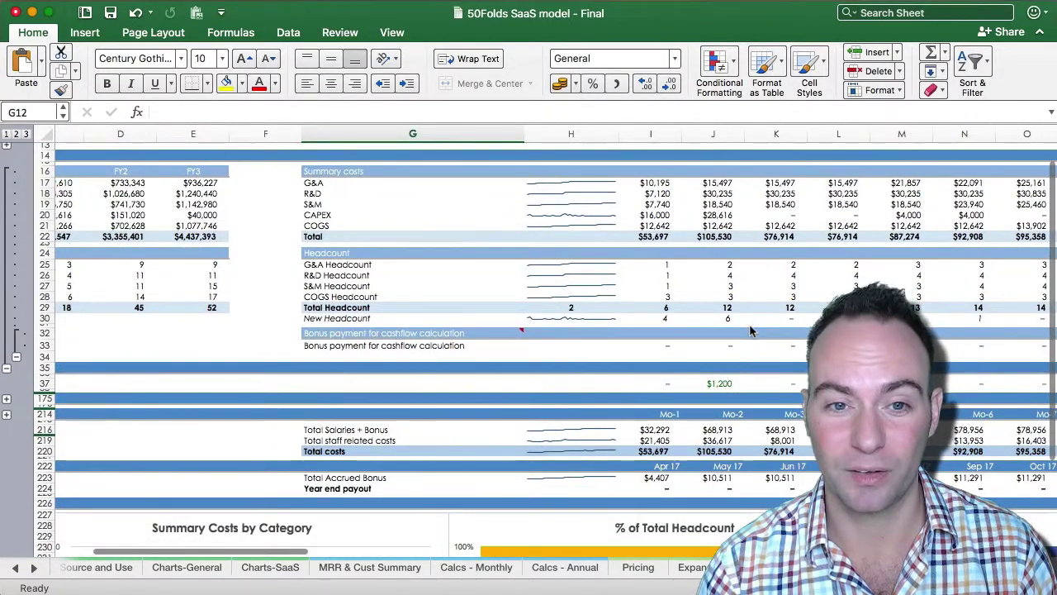
{"action": "left_click", "coordinate": [669, 352]}
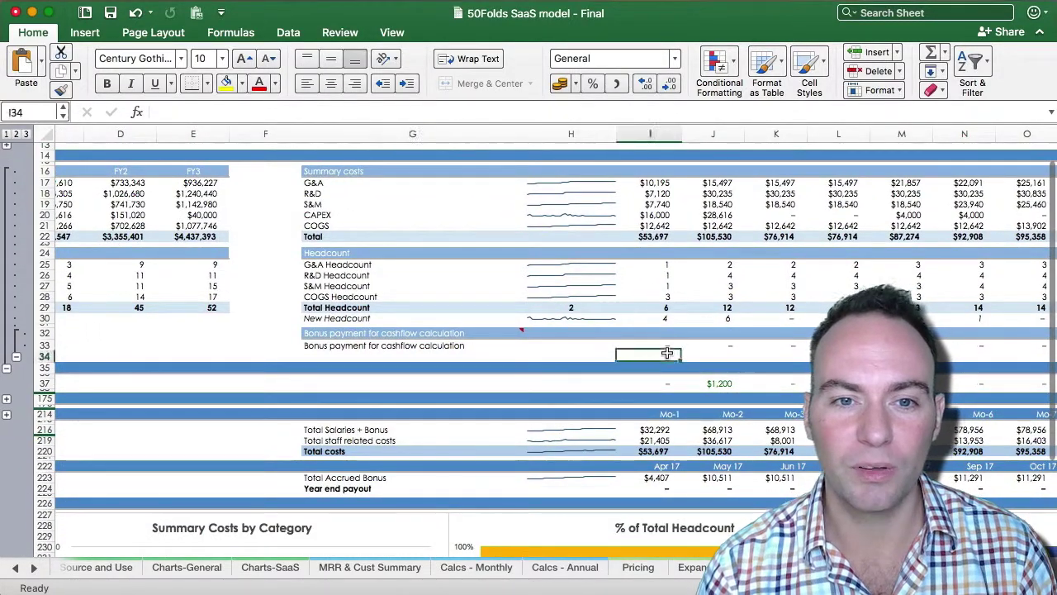
{"action": "scroll", "coordinate": [667, 353], "scroll_direction": "right", "scroll_amount": 5}
{"action": "scroll", "coordinate": [667, 355], "scroll_direction": "down", "scroll_amount": 1}
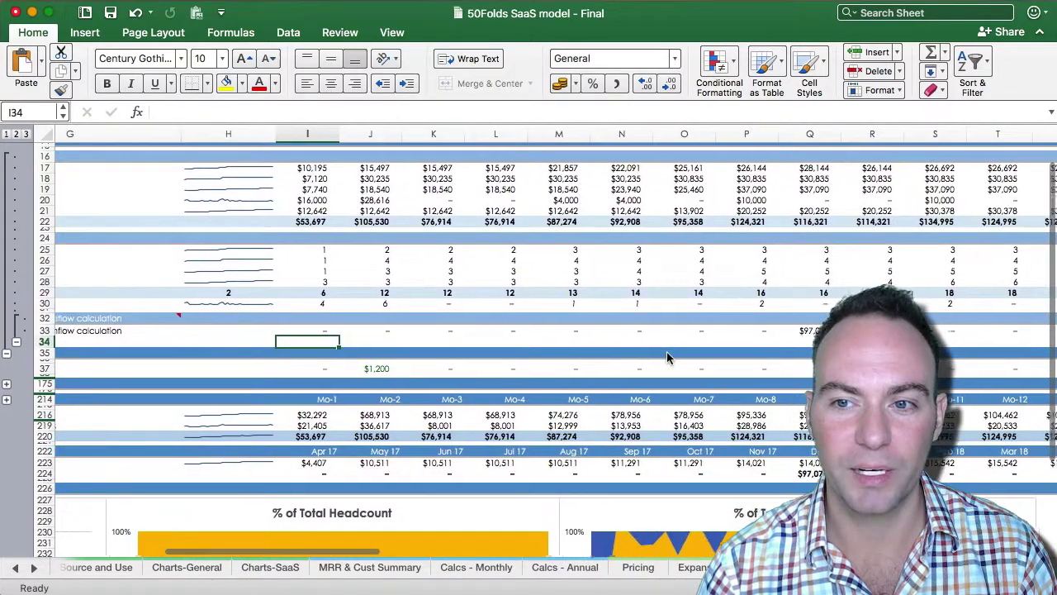
{"action": "scroll", "coordinate": [667, 357], "scroll_direction": "left", "scroll_amount": 2}
{"action": "scroll", "coordinate": [667, 358], "scroll_direction": "up", "scroll_amount": 1}
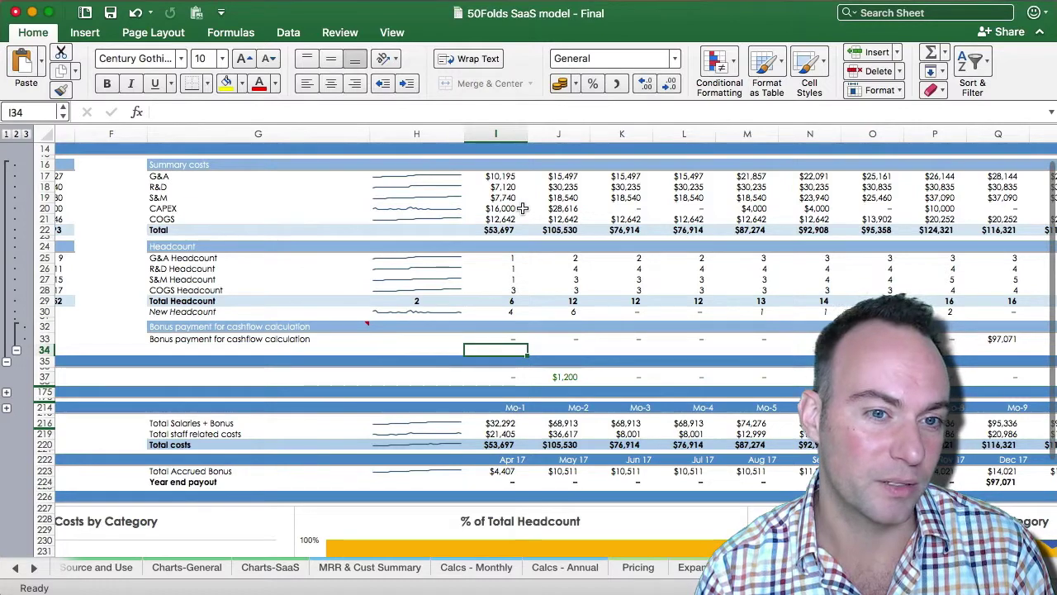
{"action": "scroll", "coordinate": [522, 209], "scroll_direction": "down", "scroll_amount": 3}
{"action": "scroll", "coordinate": [522, 210], "scroll_direction": "left", "scroll_amount": 5}
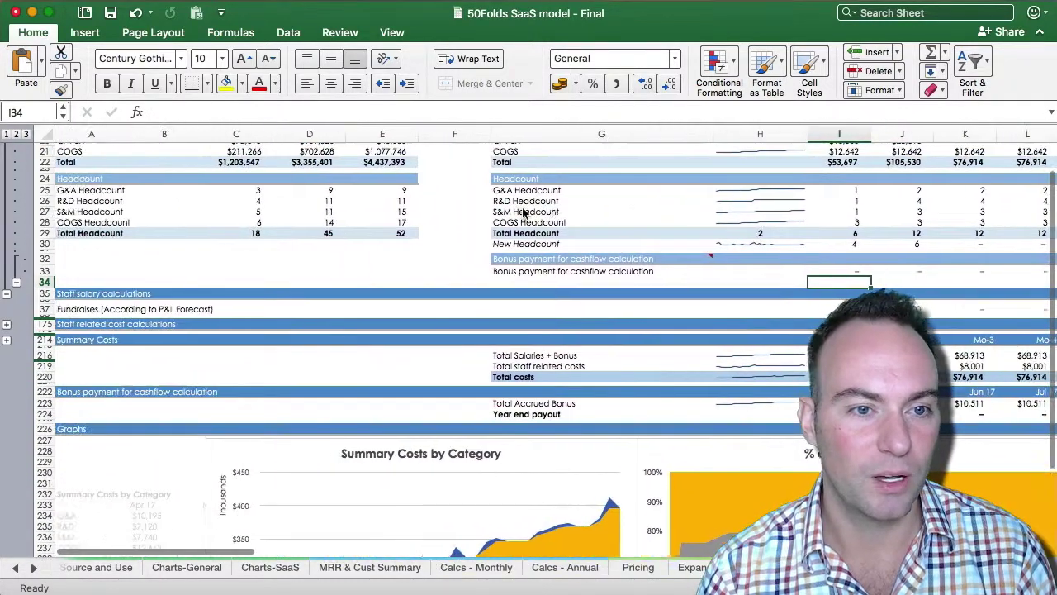
- Expand the collapsed row groups for Staff salary calculations and Staff related cost calculations
{"action": "left_click", "coordinate": [7, 327]}
{"action": "scroll", "coordinate": [16, 339], "scroll_direction": "down", "scroll_amount": 15}
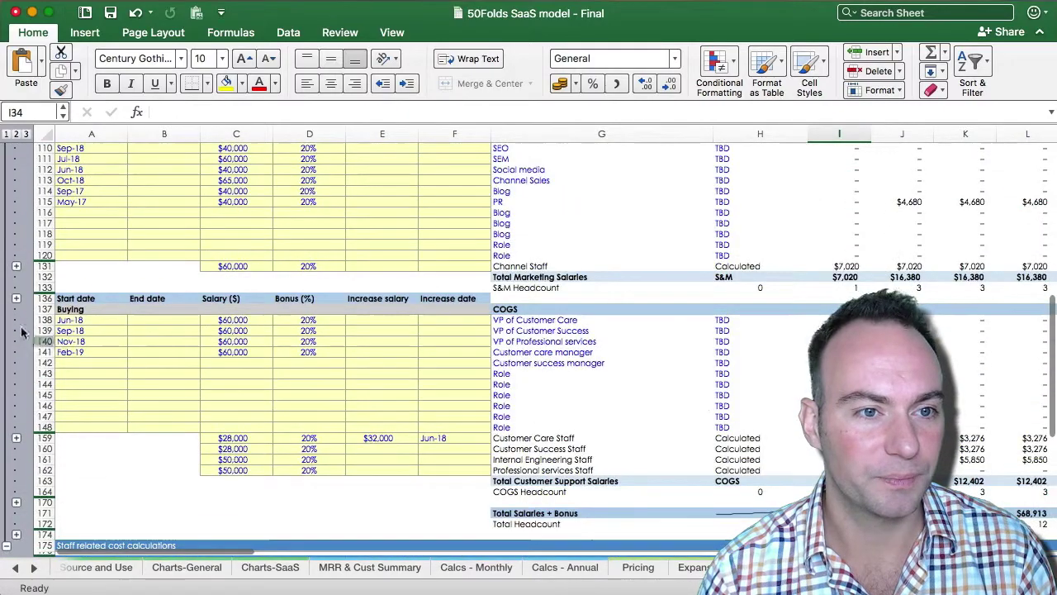
{"action": "scroll", "coordinate": [185, 400], "scroll_direction": "down", "scroll_amount": 10}
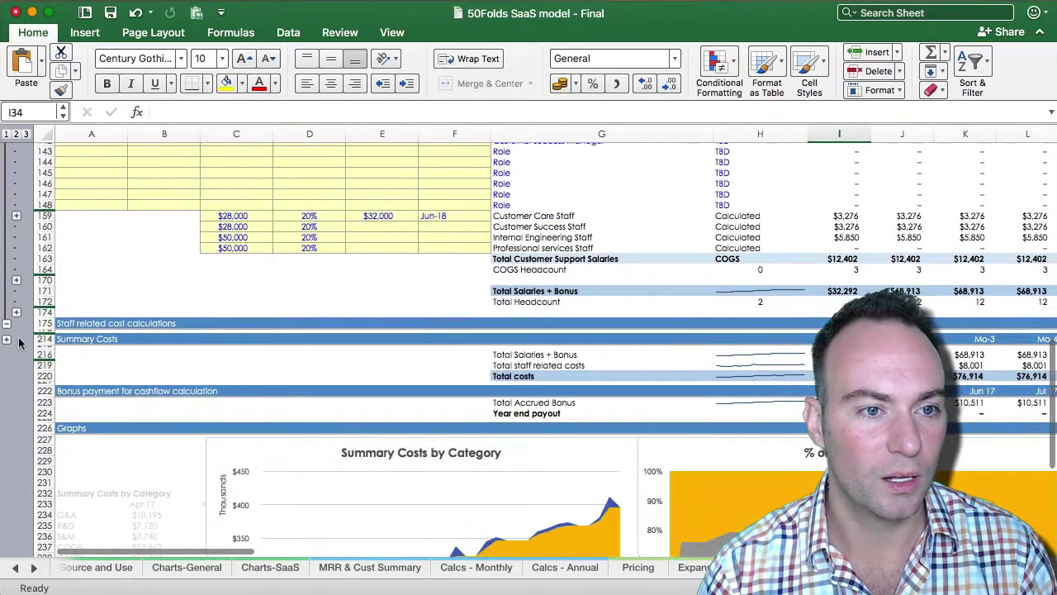
{"action": "left_click", "coordinate": [5, 339]}
{"action": "scroll", "coordinate": [165, 338], "scroll_direction": "down", "scroll_amount": 3}
{"action": "scroll", "coordinate": [495, 317], "scroll_direction": "up", "scroll_amount": 6}
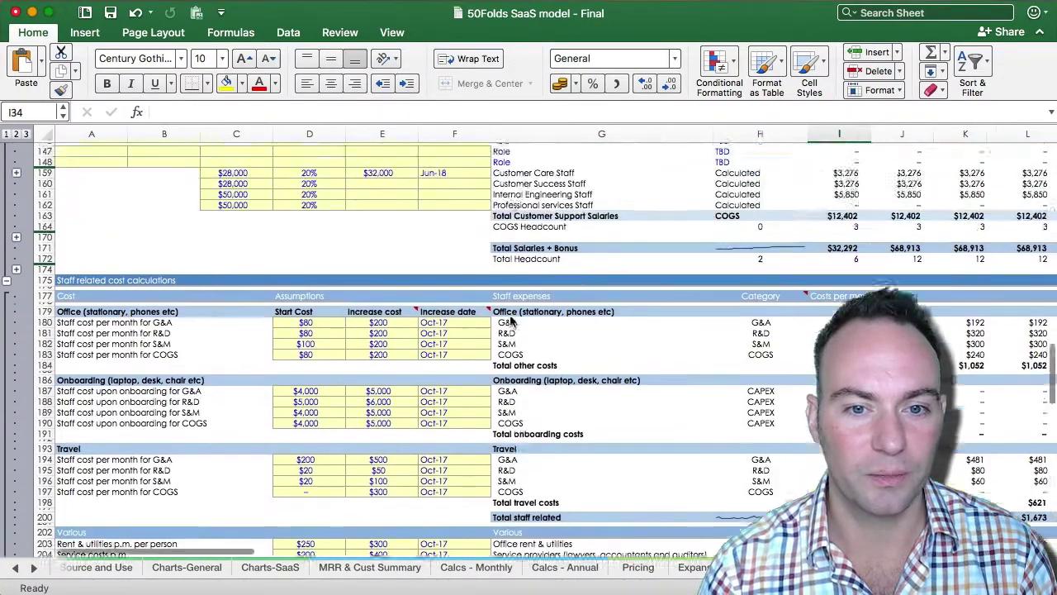
- Examine the G&A salary assumptions and the resulting salaries per month across the forecast months
{"action": "scroll", "coordinate": [510, 320], "scroll_direction": "up", "scroll_amount": 20}
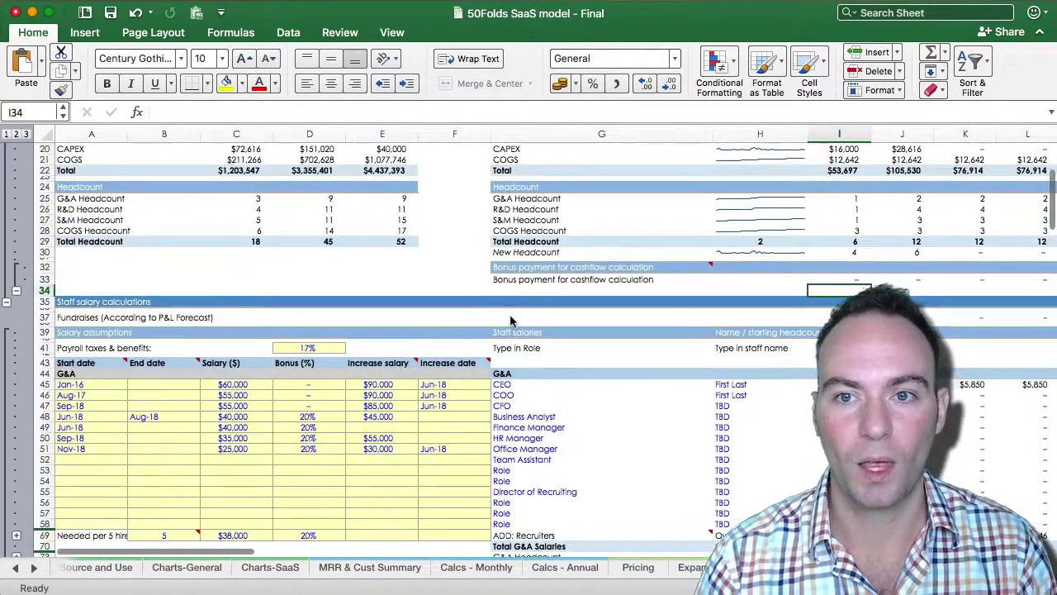
{"action": "scroll", "coordinate": [511, 320], "scroll_direction": "down", "scroll_amount": 10}
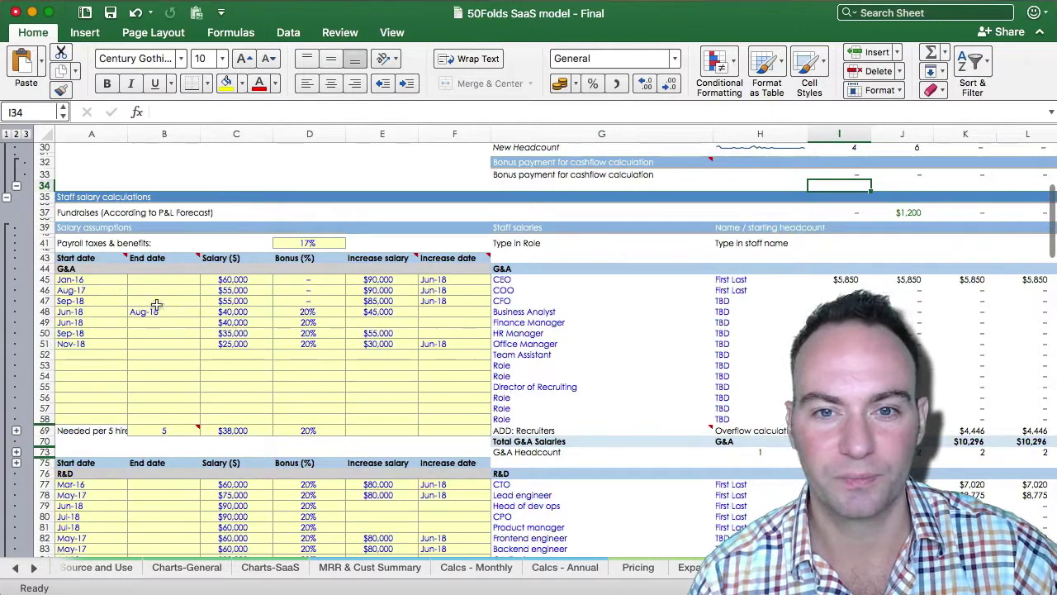
{"action": "scroll", "coordinate": [528, 341], "scroll_direction": "right", "scroll_amount": 10}
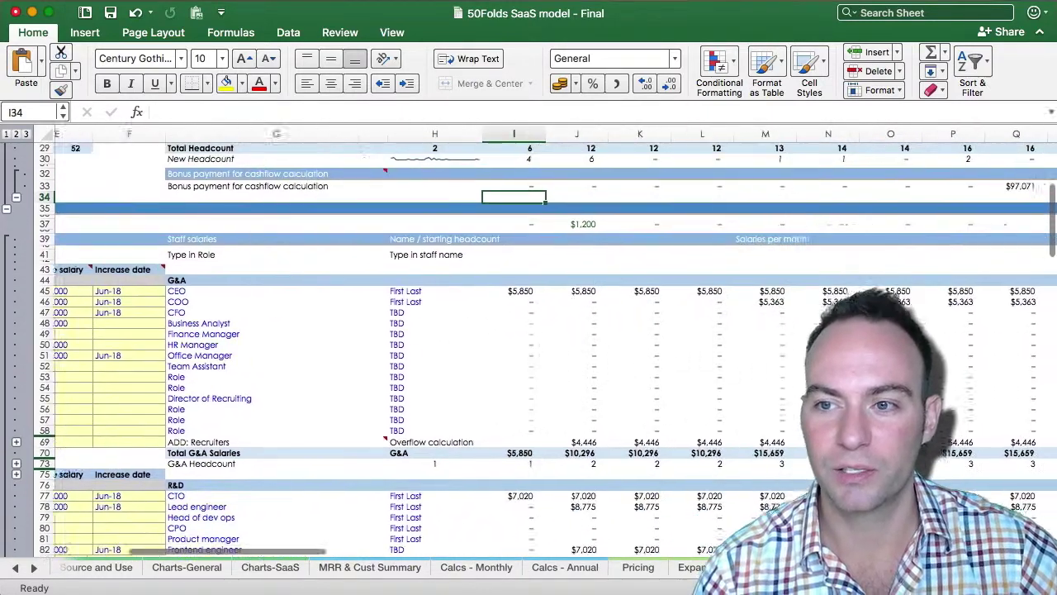
{"action": "scroll", "coordinate": [529, 341], "scroll_direction": "right", "scroll_amount": 2}
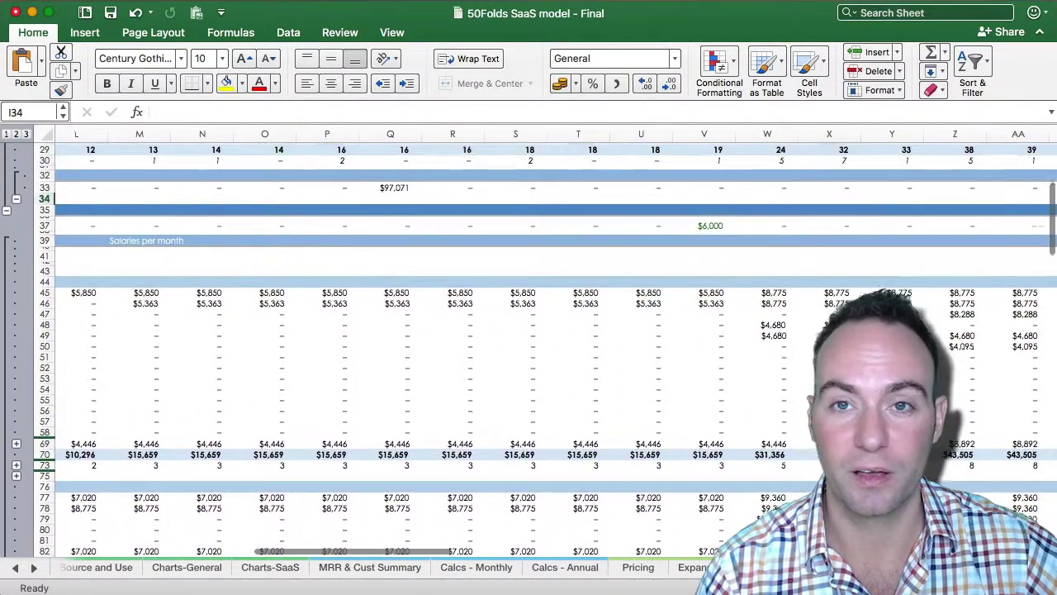
{"action": "scroll", "coordinate": [529, 341], "scroll_direction": "left", "scroll_amount": 12}
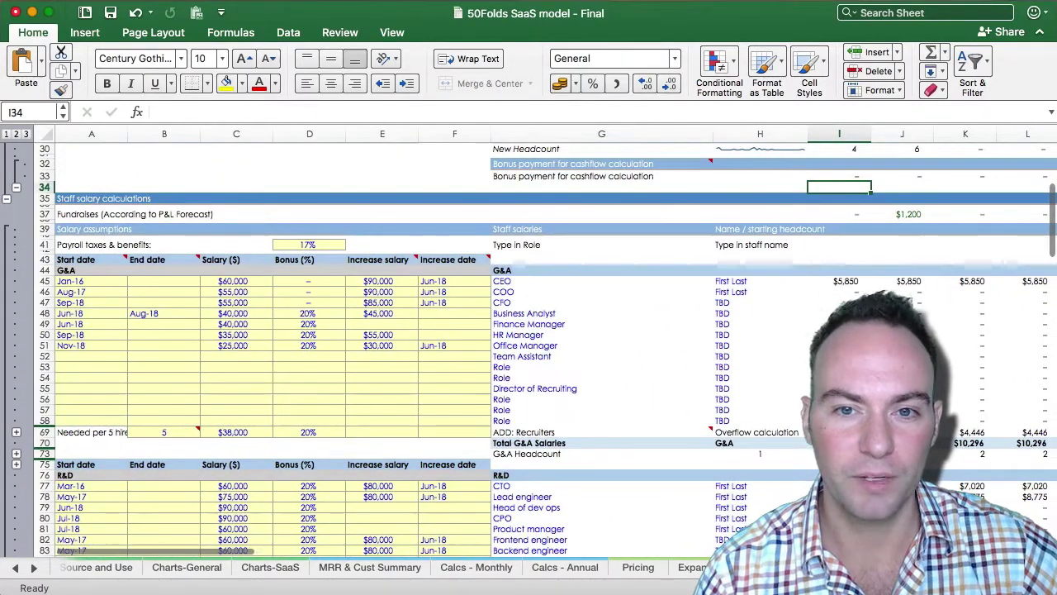
- Change the Business Analyst role in the G&A staff salaries list (G48) to Secretary
{"action": "left_click", "coordinate": [542, 289]}
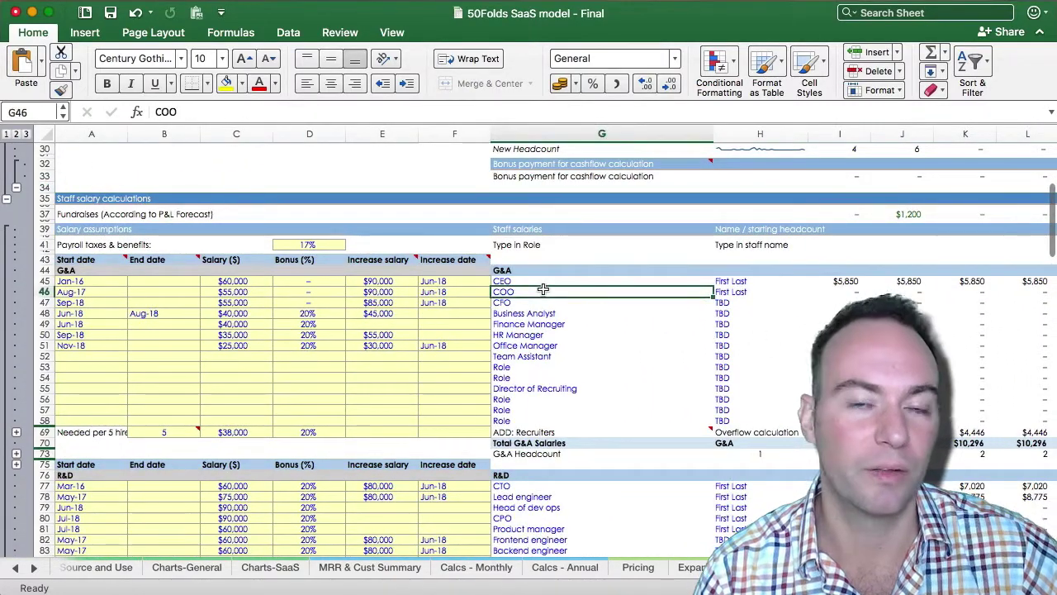
{"action": "key", "text": "Up"}
{"action": "key", "text": "Down"}
{"action": "key", "text": "Down"}
{"action": "key", "text": "Down"}
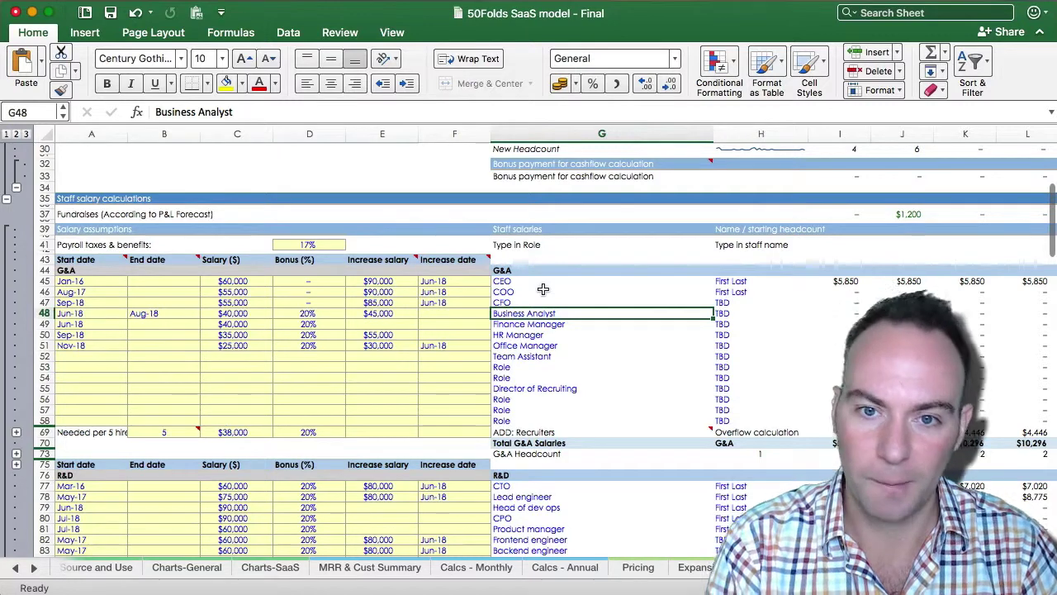
{"action": "type", "text": "Secret"}
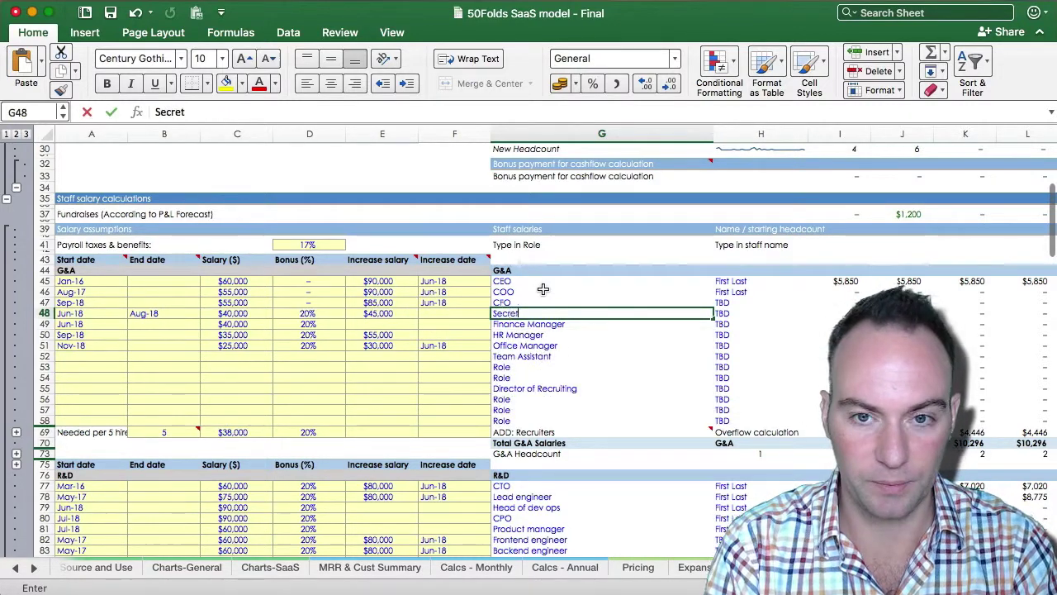
{"action": "type", "text": "ary"}
{"action": "key", "text": "Return"}
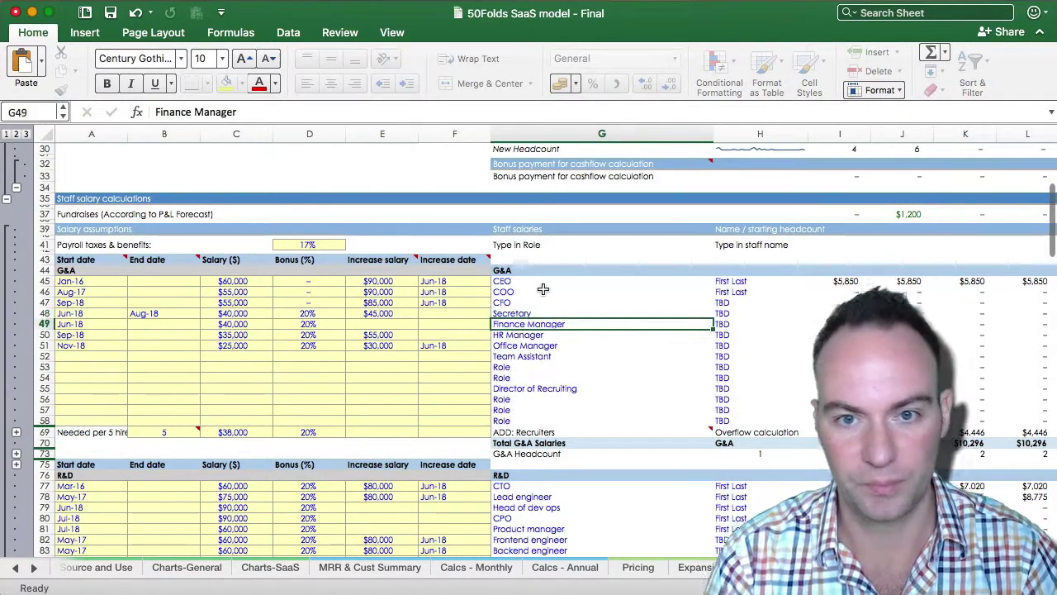
- Enter a staff member's first name for the Secretary role in H48, and undo both the name and role edits
{"action": "key", "text": "Up"}
{"action": "key", "text": "Right"}
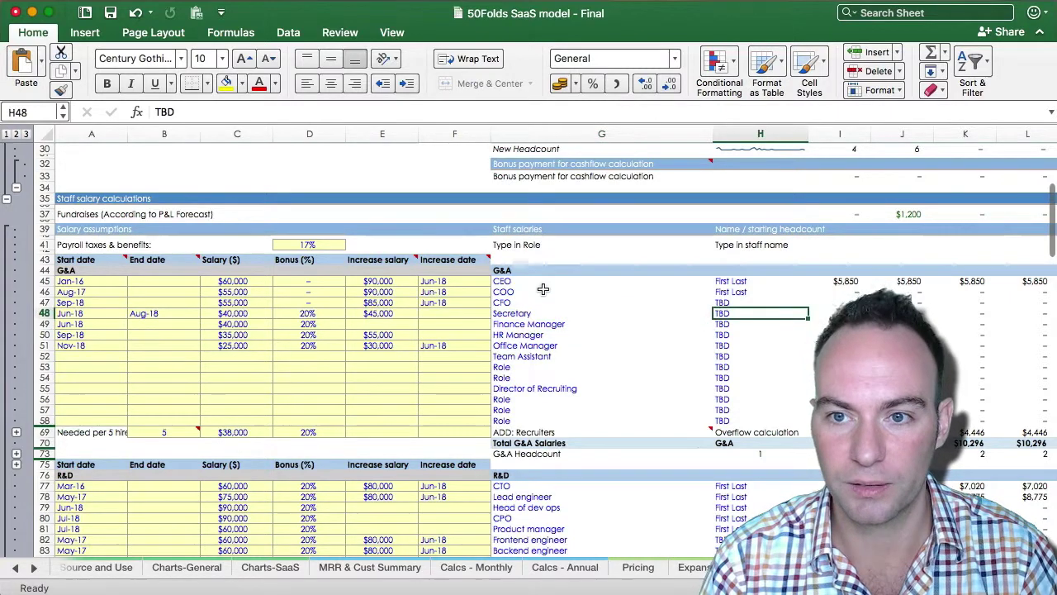
{"action": "type", "text": "Jane"}
{"action": "key", "text": "Return"}
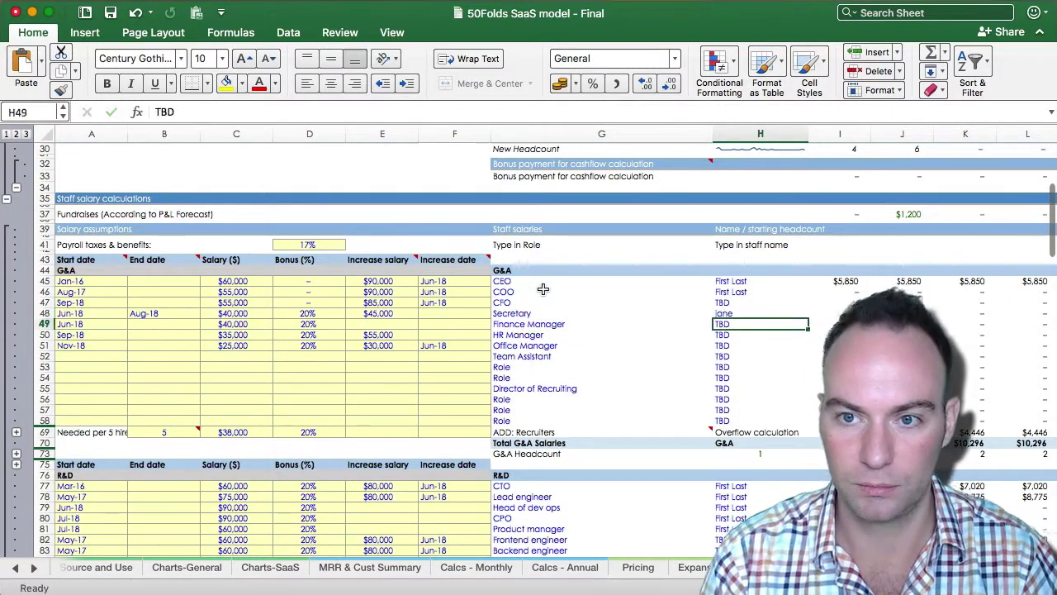
{"action": "key", "text": "super+z"}
{"action": "key", "text": "super+z"}
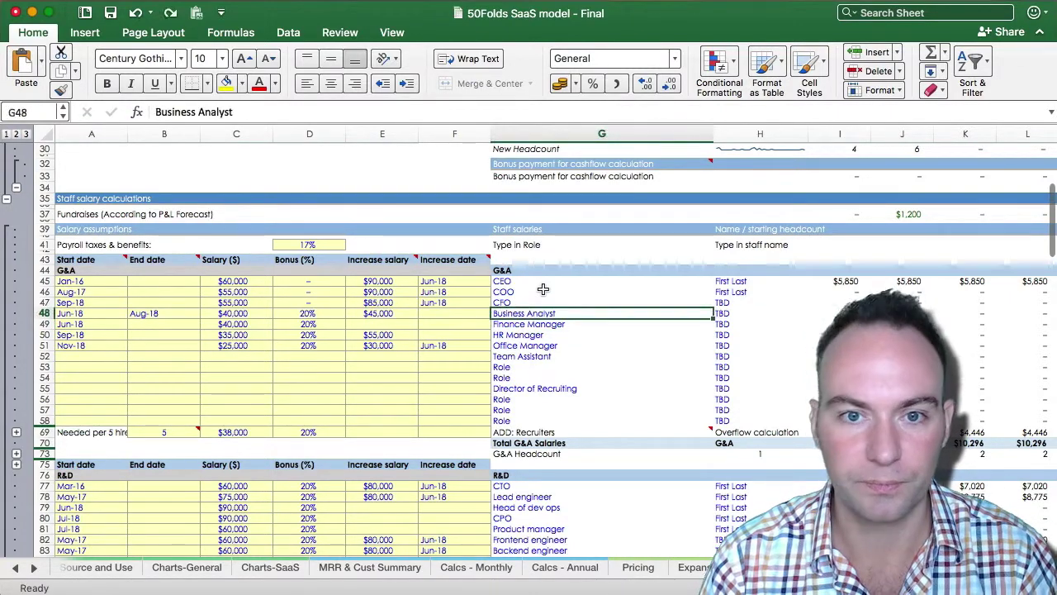
- Review the CEO's start date and the Business Analyst's end date in the G&A salary assumptions
{"action": "key", "text": "Left"}
{"action": "key", "text": "Left"}
{"action": "key", "text": "Left"}
{"action": "key", "text": "Left"}
{"action": "key", "text": "Up"}
{"action": "key", "text": "Up"}
{"action": "key", "text": "Up"}
{"action": "key", "text": "Up"}
{"action": "key", "text": "Left"}
{"action": "key", "text": "Left"}
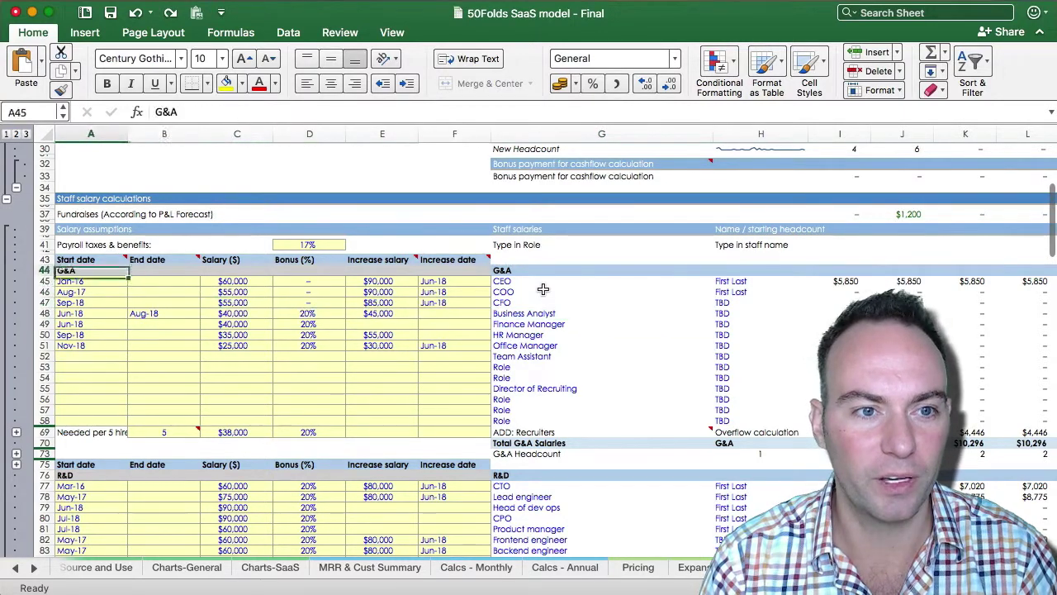
{"action": "key", "text": "Down"}
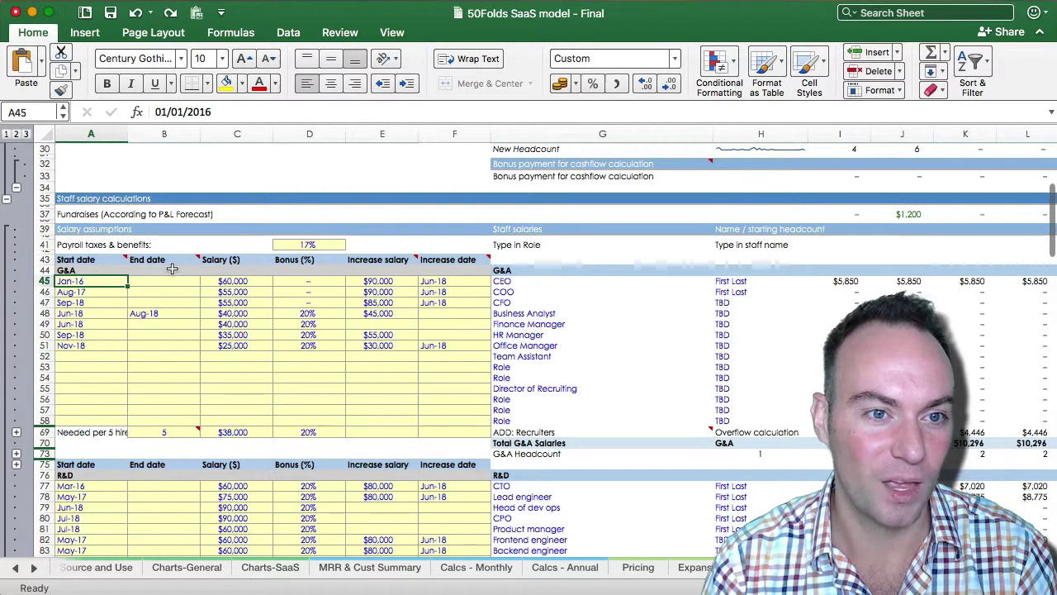
{"action": "key", "text": "Right"}
{"action": "key", "text": "Down"}
{"action": "key", "text": "Down"}
{"action": "key", "text": "Down"}
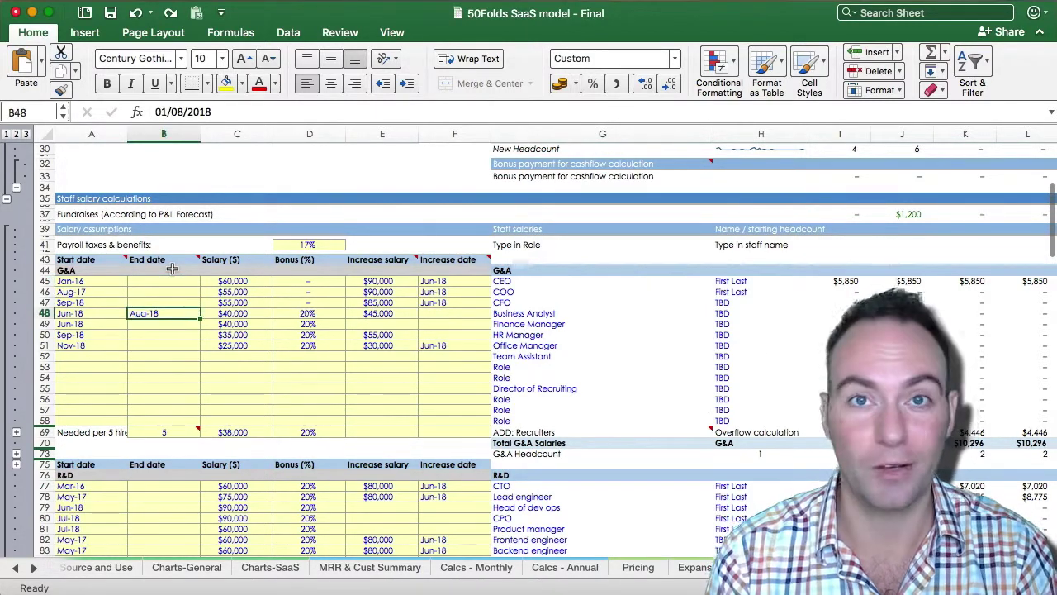
- Check the CEO's salary in C45 and the payroll taxes and benefits rate in D41
{"action": "key", "text": "Up"}
{"action": "key", "text": "Up"}
{"action": "key", "text": "Up"}
{"action": "key", "text": "Right"}
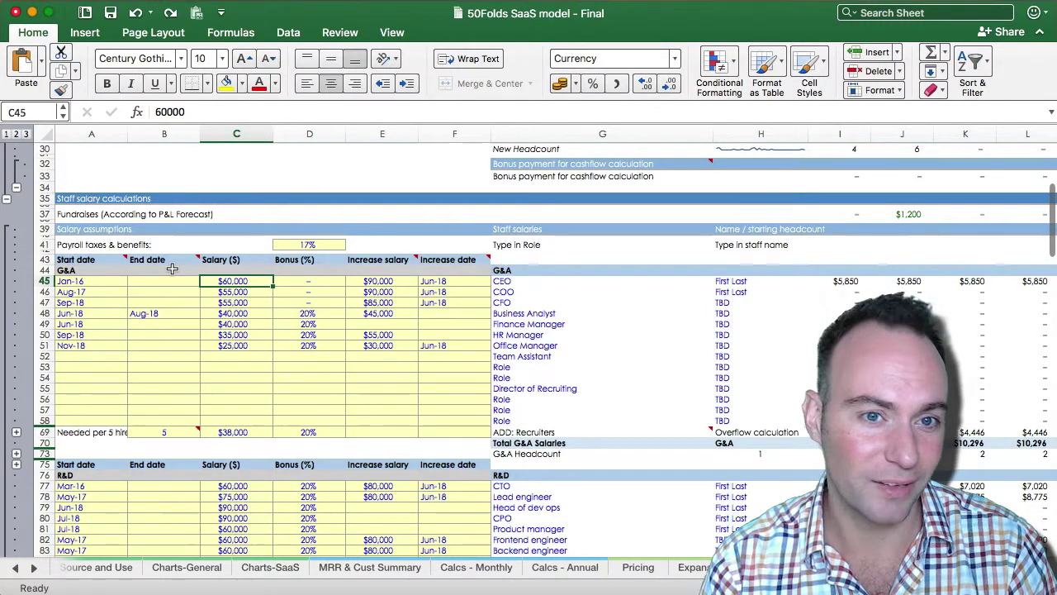
{"action": "left_click", "coordinate": [327, 247]}
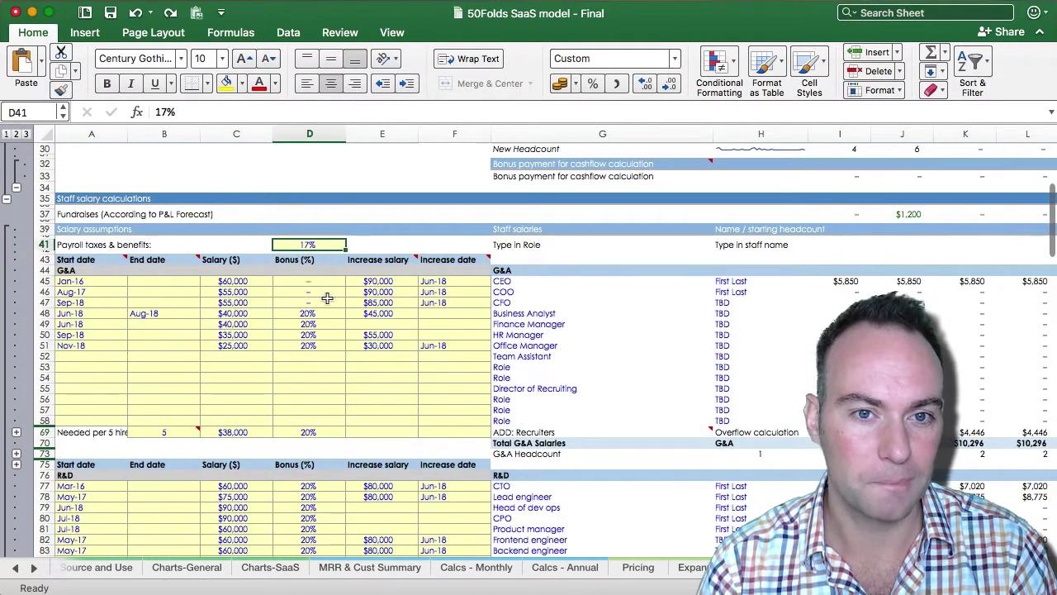
{"action": "left_click", "coordinate": [327, 297]}
{"action": "left_click", "coordinate": [216, 281]}
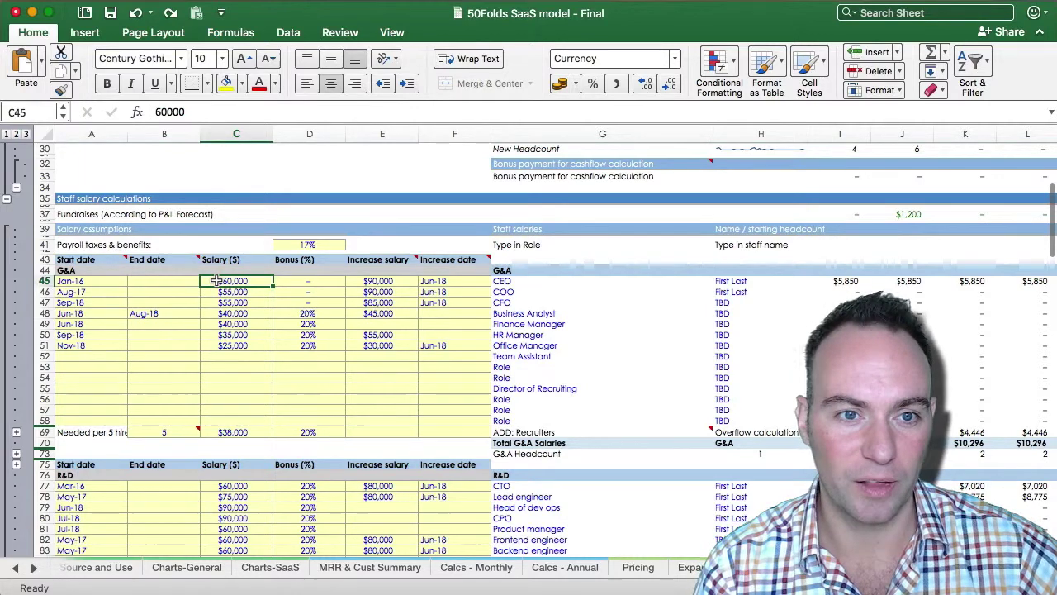
- Check the bonus percentages in column D for the G&A roles, starting at the CEO
{"action": "key", "text": "Right"}
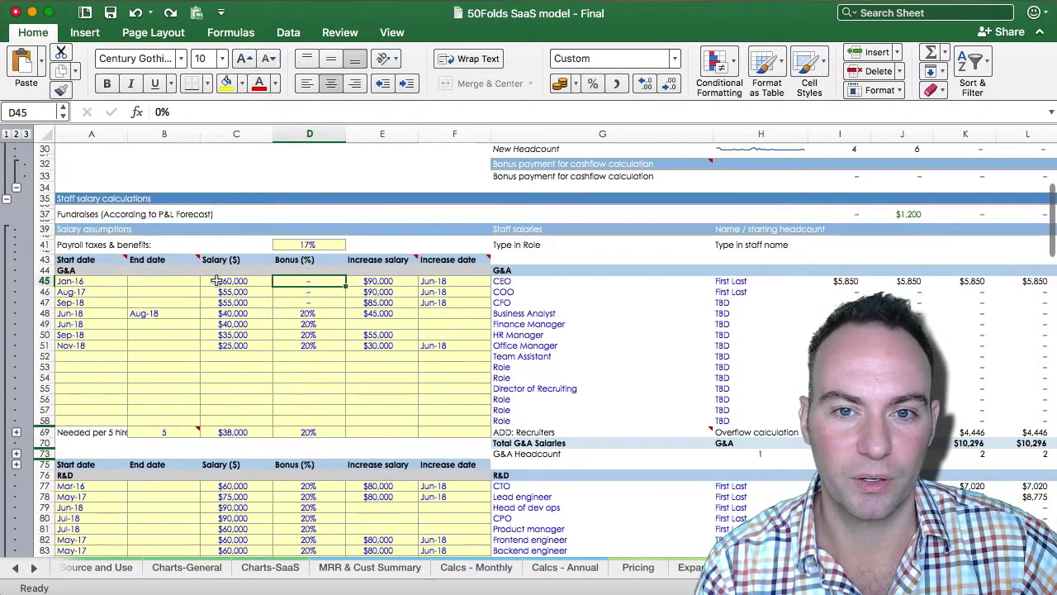
{"action": "key", "text": "Down"}
{"action": "key", "text": "Down"}
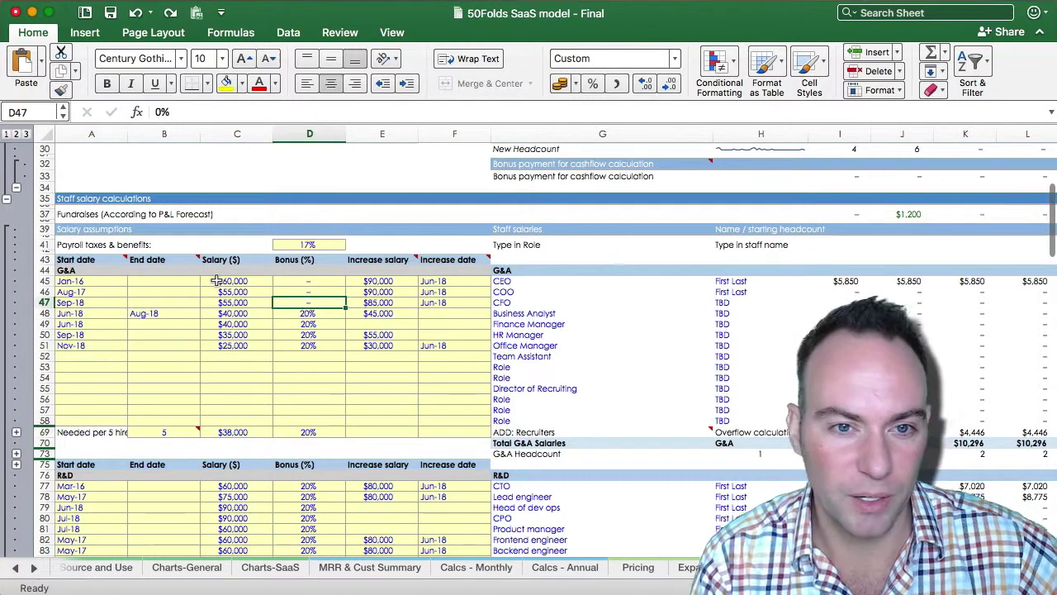
{"action": "key", "text": "Down"}
{"action": "key", "text": "Down"}
{"action": "key", "text": "Down"}
- Check the COO's and CEO's increase salary values, and the CEO's start date, end date and base salary
{"action": "left_click", "coordinate": [379, 292]}
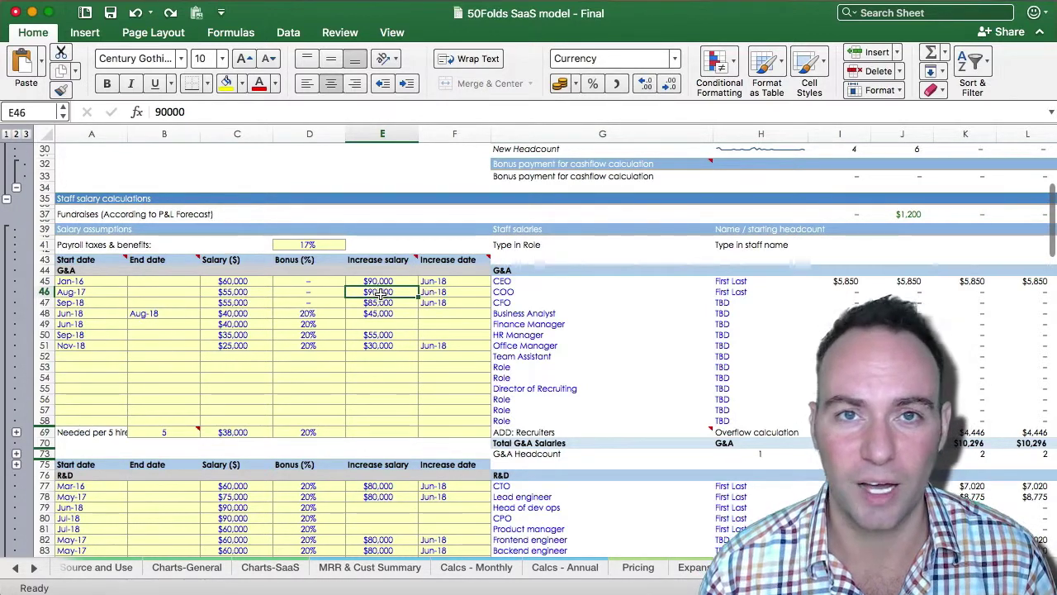
{"action": "left_click", "coordinate": [385, 281]}
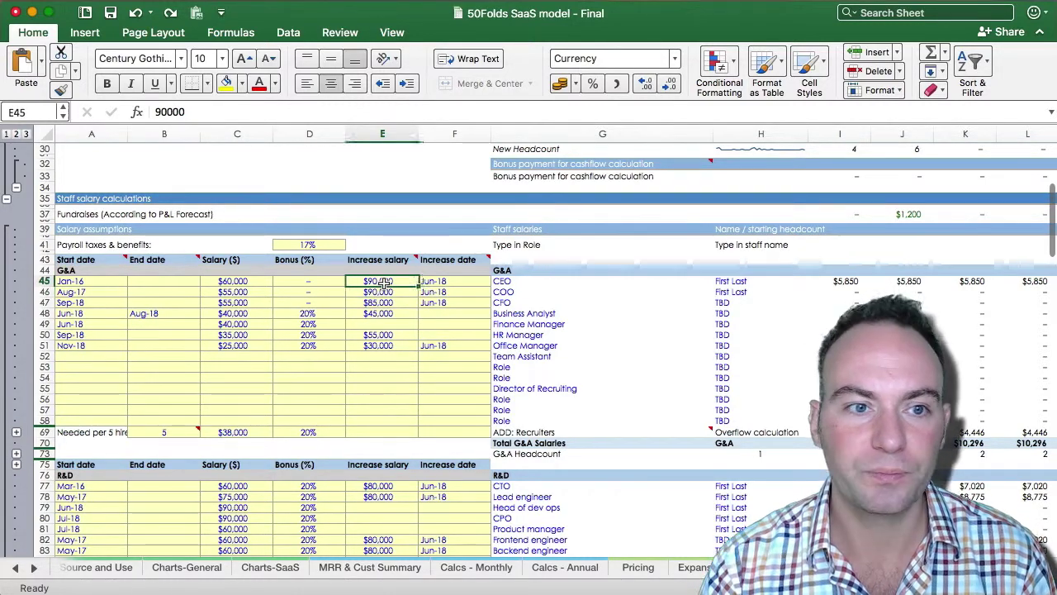
{"action": "key", "text": "Left"}
{"action": "key", "text": "Left"}
{"action": "key", "text": "Left"}
{"action": "key", "text": "Left"}
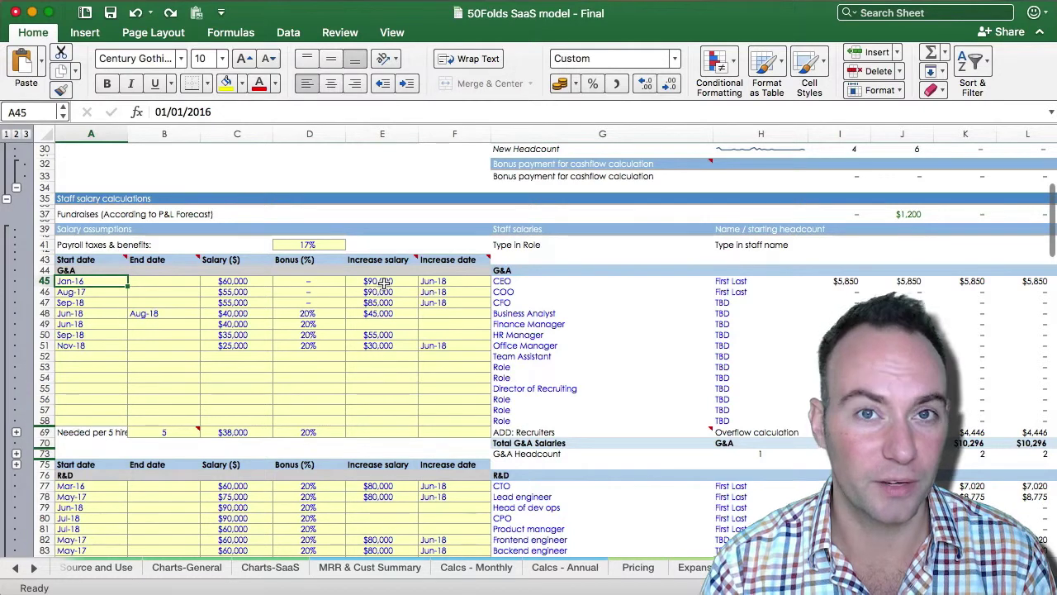
{"action": "key", "text": "Right"}
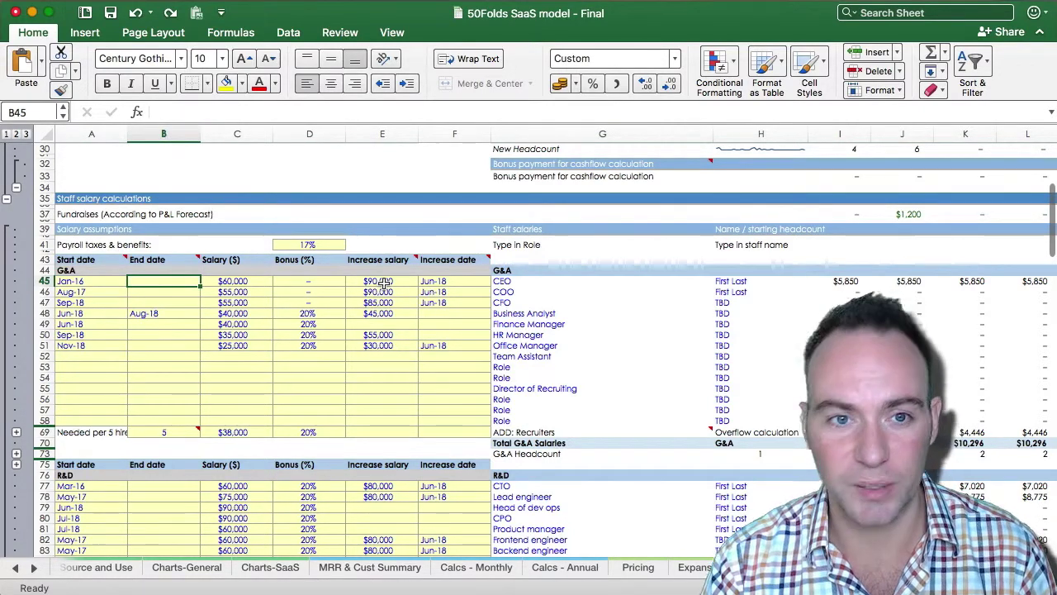
{"action": "key", "text": "Right"}
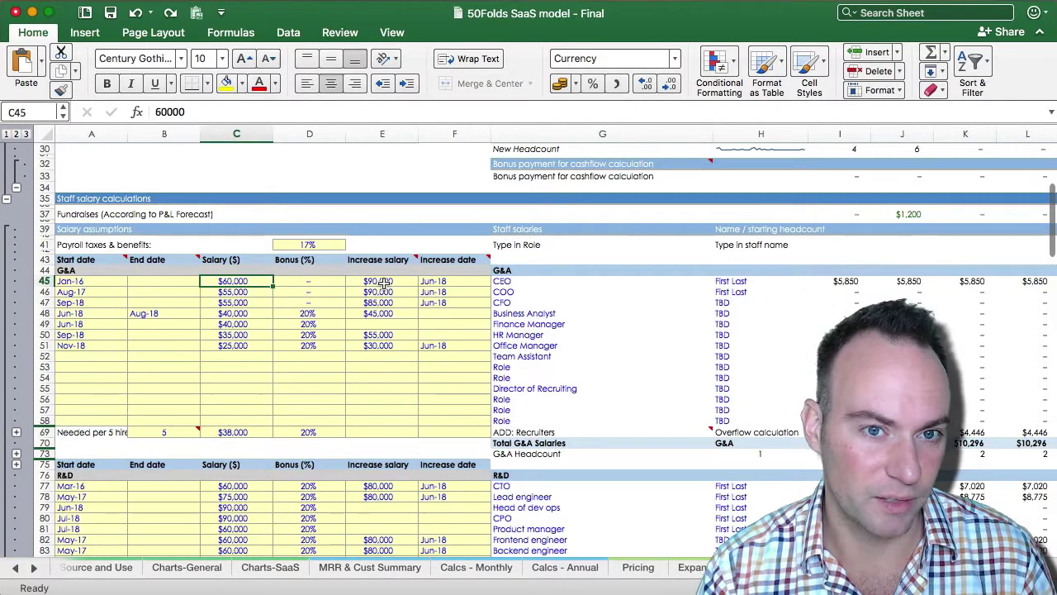
- Check the CEO's bonus percentage, increase salary and increase date in row 45
{"action": "key", "text": "Right"}
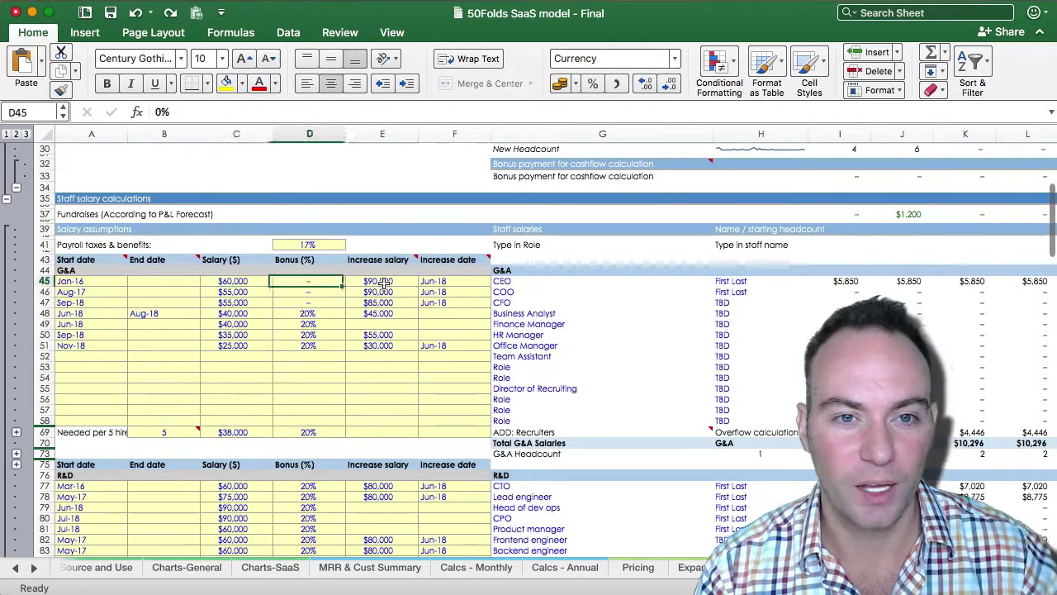
{"action": "key", "text": "Right"}
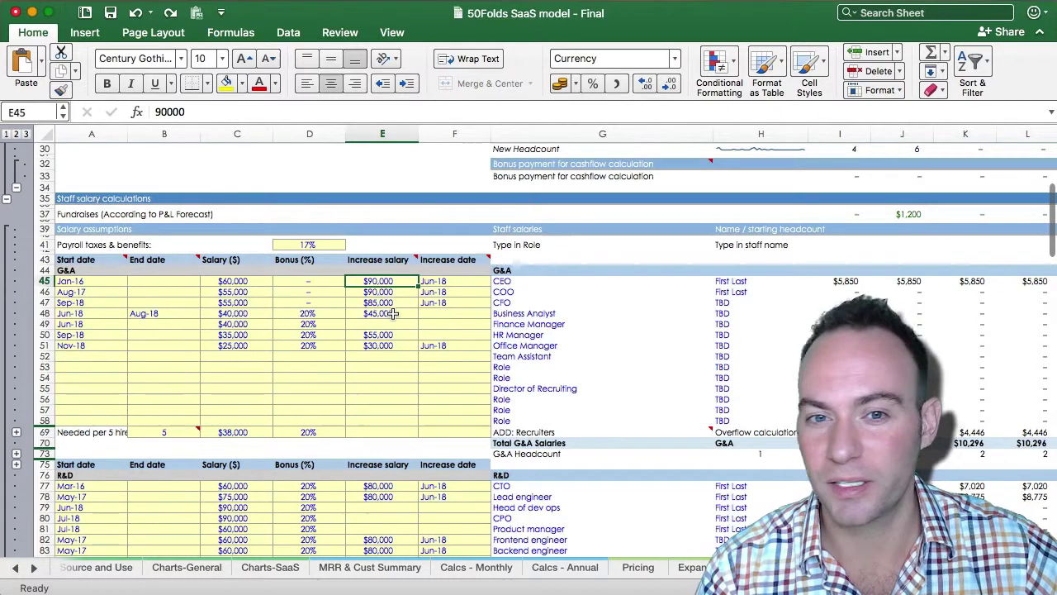
{"action": "left_click", "coordinate": [460, 283]}
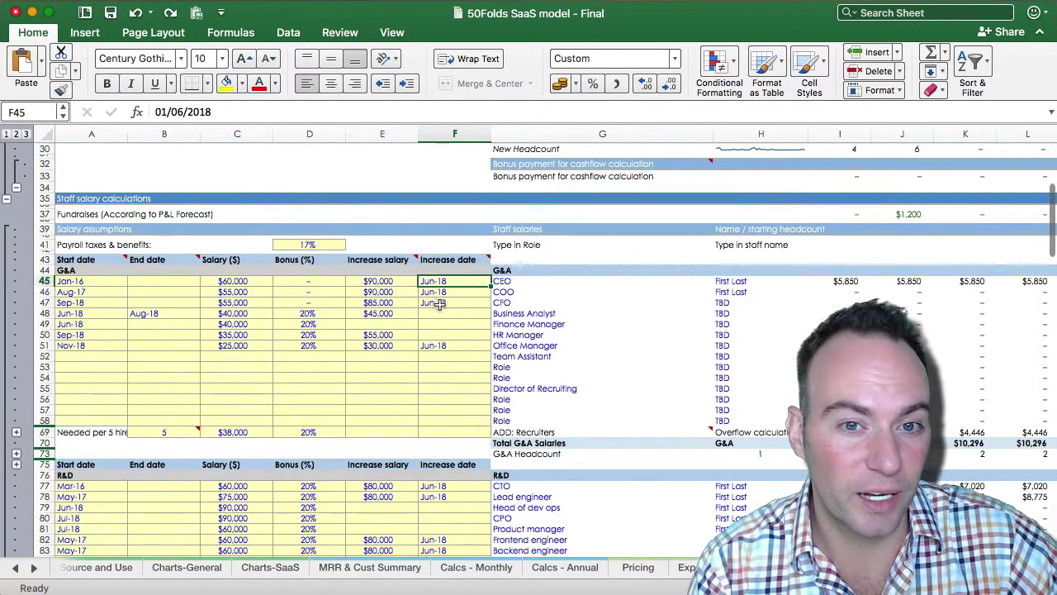
- Copy the CFO's Jun-18 increase date into the Business Analyst's increase date in F48
{"action": "left_click", "coordinate": [396, 313]}
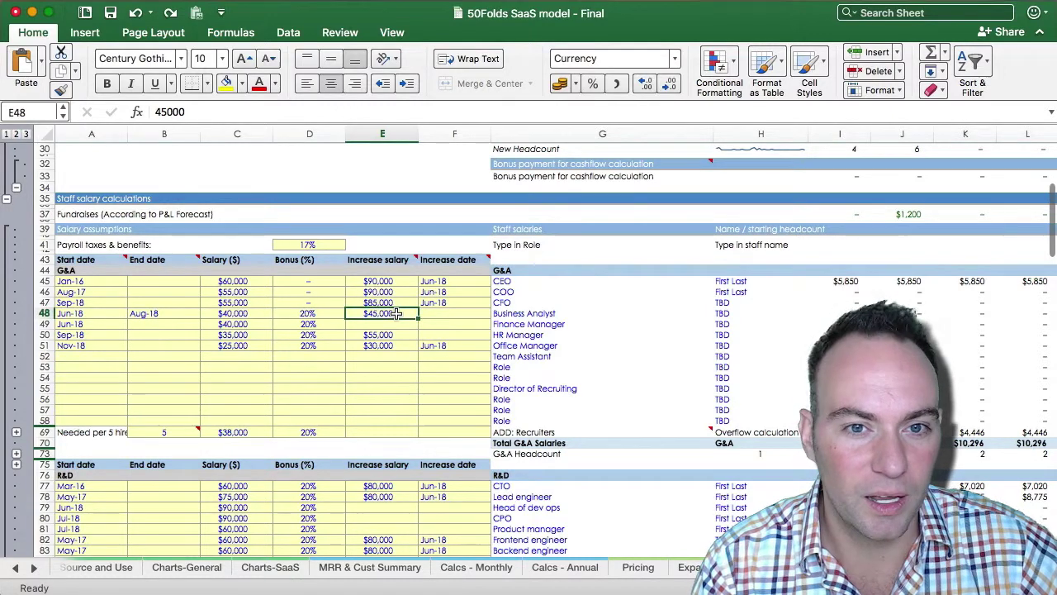
{"action": "left_click", "coordinate": [446, 312]}
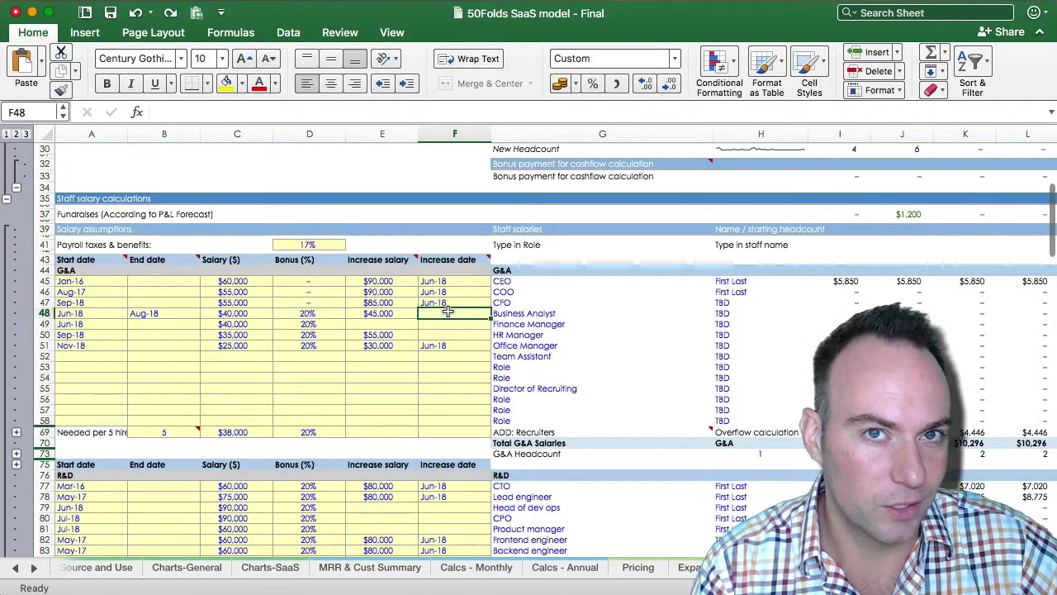
{"action": "key", "text": "Up"}
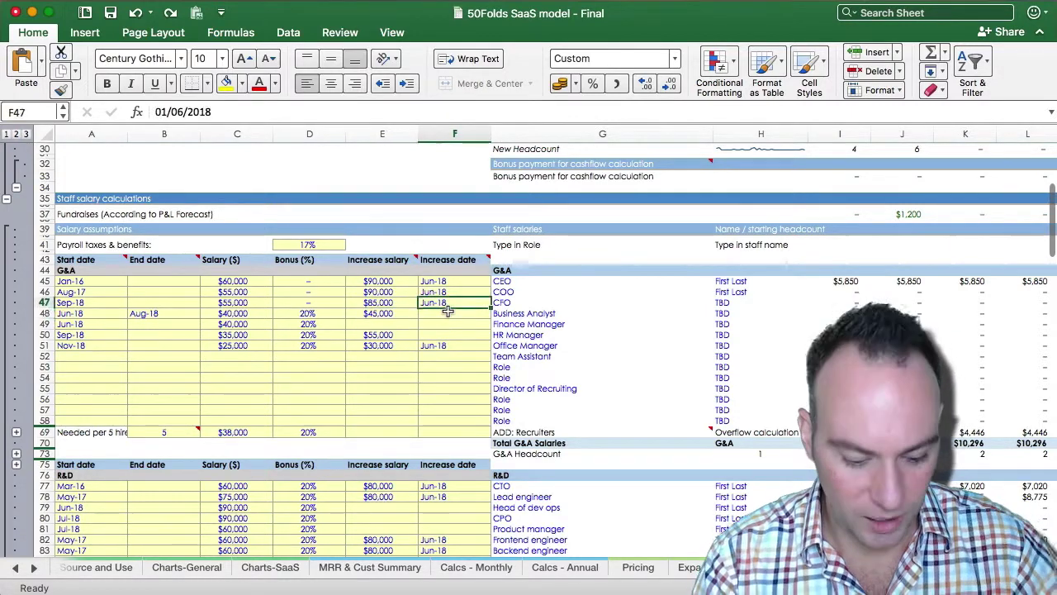
{"action": "key", "text": "super+c"}
{"action": "key", "text": "Down"}
{"action": "key", "text": "super+v"}
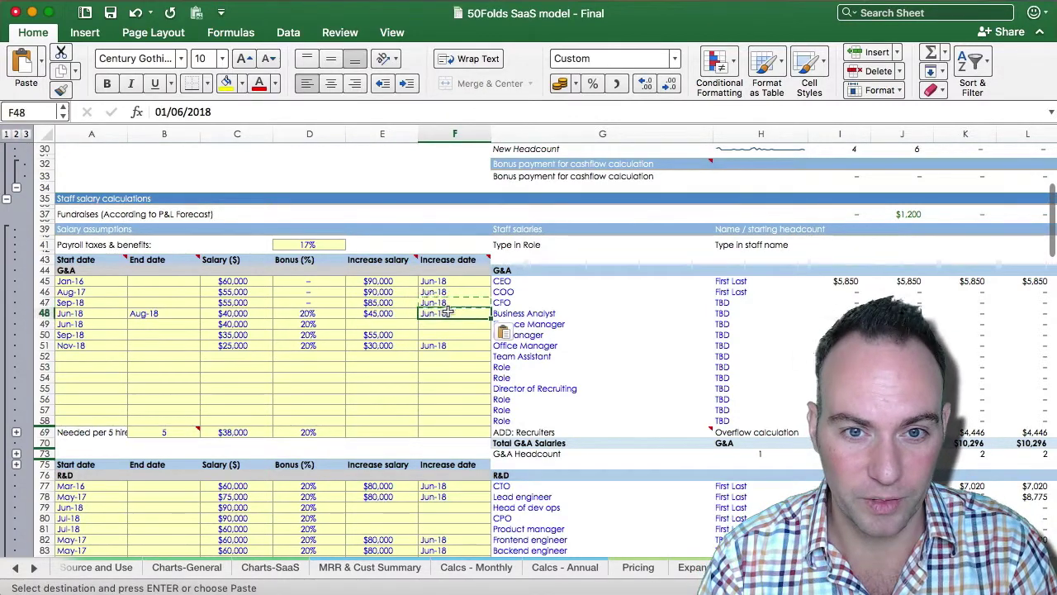
- Clear the Business Analyst's increase salary and increase date in E48:F48
{"action": "key", "text": "Left"}
{"action": "key", "text": "shift+Right"}
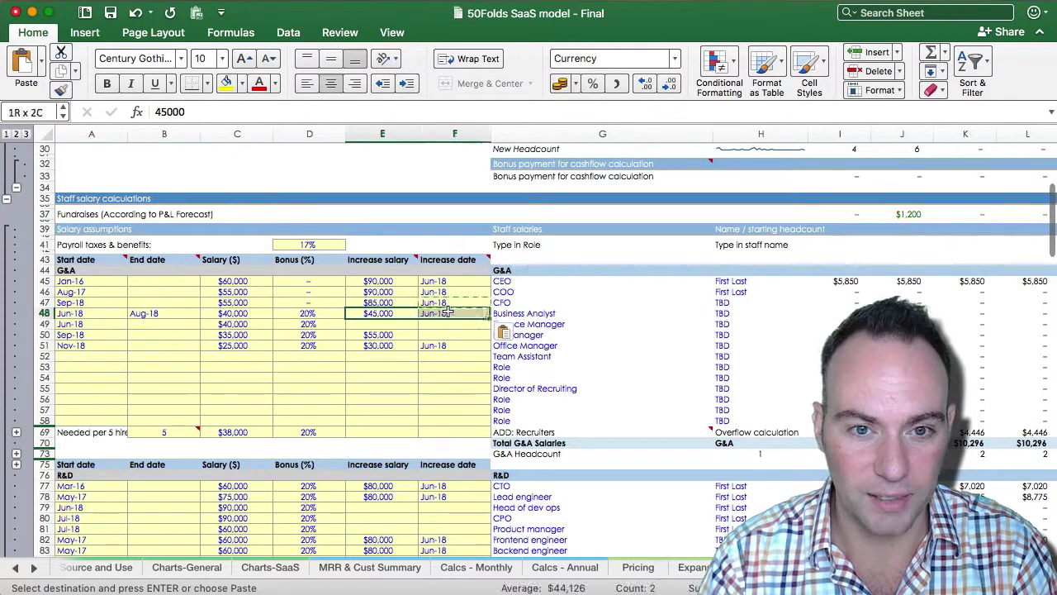
{"action": "key", "text": "Delete"}
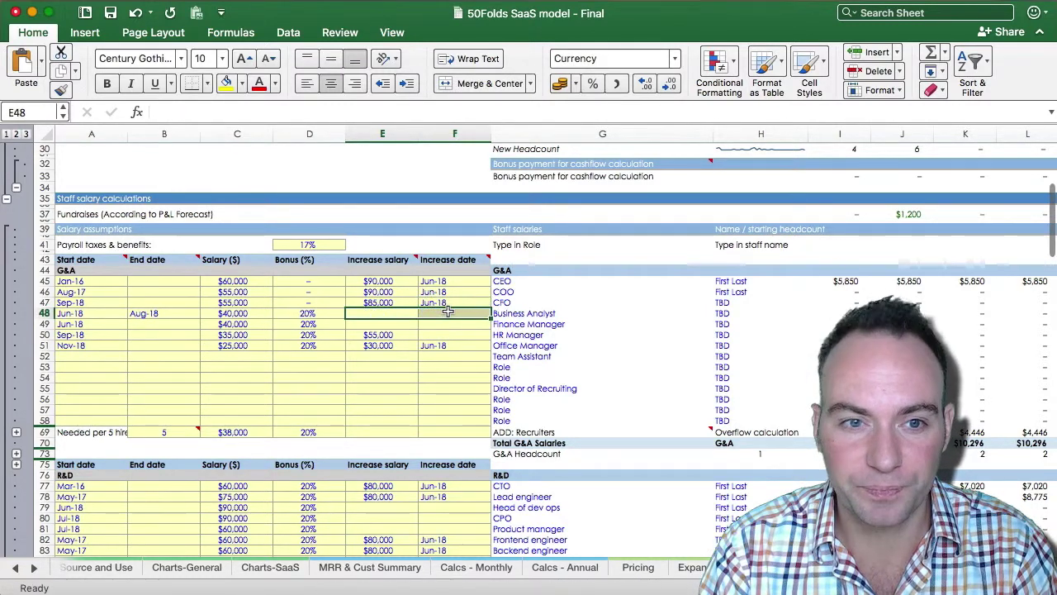
- Copy the CEO's Jan-16 start date into the COO's start date in A46
{"action": "key", "text": "Left"}
{"action": "key", "text": "Left"}
{"action": "key", "text": "Left"}
{"action": "key", "text": "Up"}
{"action": "key", "text": "Up"}
{"action": "key", "text": "Up"}
{"action": "key", "text": "Left"}
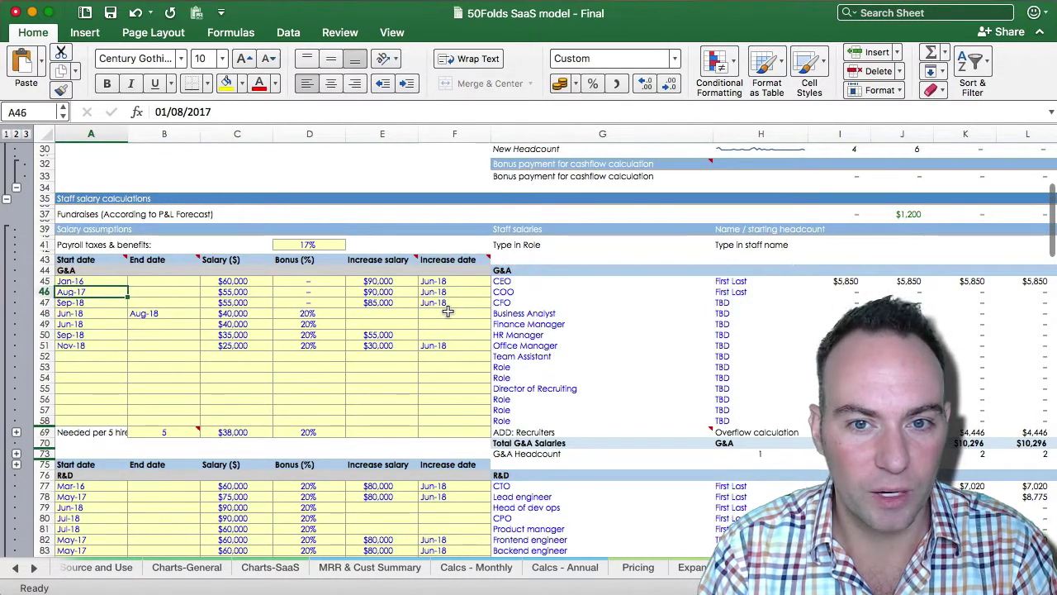
{"action": "key", "text": "Up"}
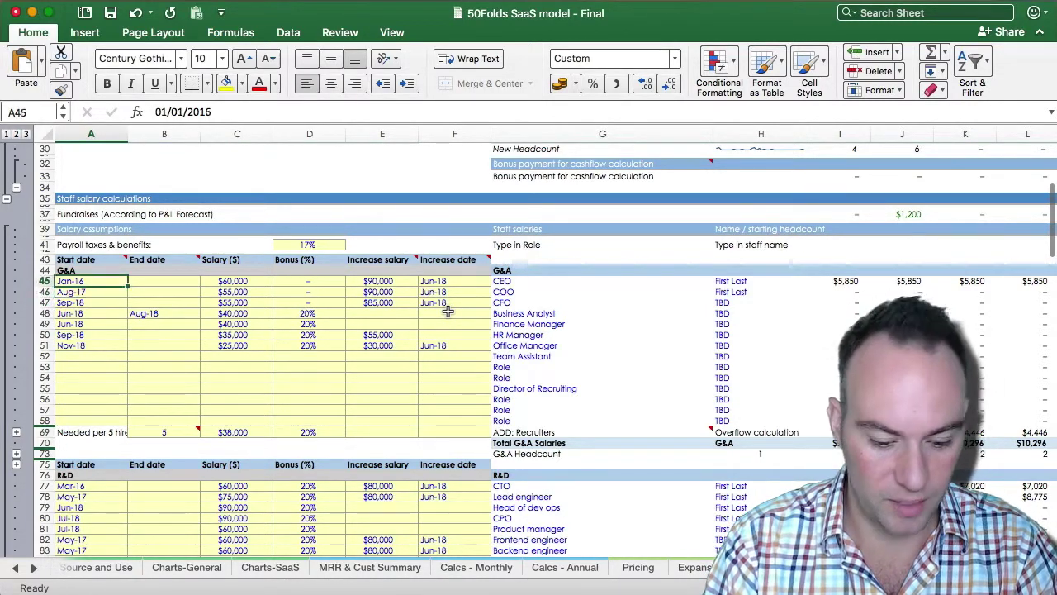
{"action": "key", "text": "cmd+c"}
{"action": "key", "text": "Down"}
{"action": "key", "text": "cmd+v"}
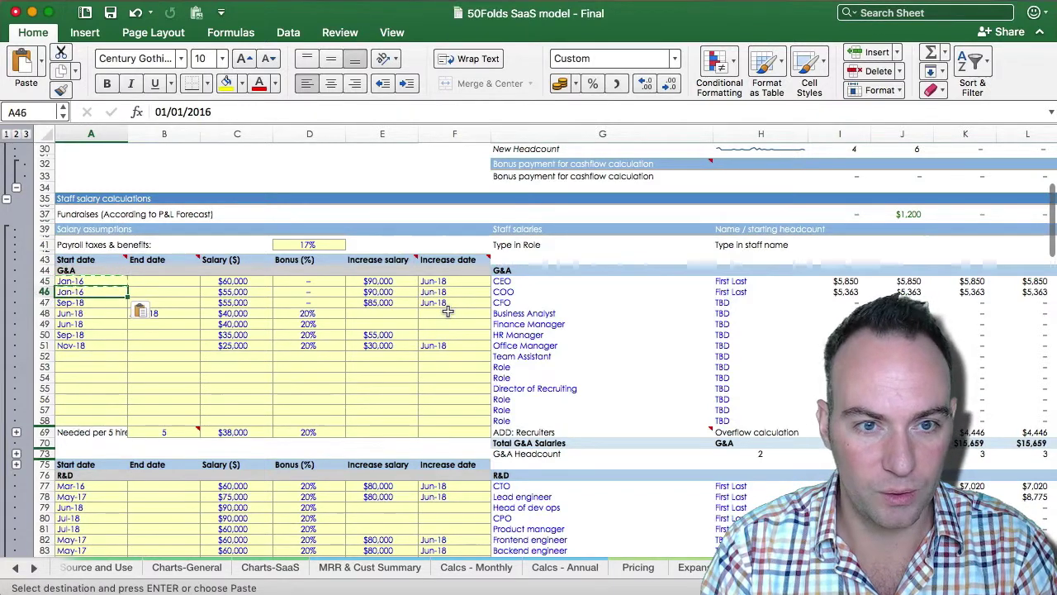
- Check the COO's salary formula for the first month in I46
{"action": "key", "text": "Right"}
{"action": "key", "text": "Right"}
{"action": "key", "text": "Right"}
{"action": "key", "text": "Right"}
{"action": "key", "text": "Right"}
{"action": "key", "text": "Right"}
{"action": "key", "text": "Right"}
{"action": "key", "text": "Right"}
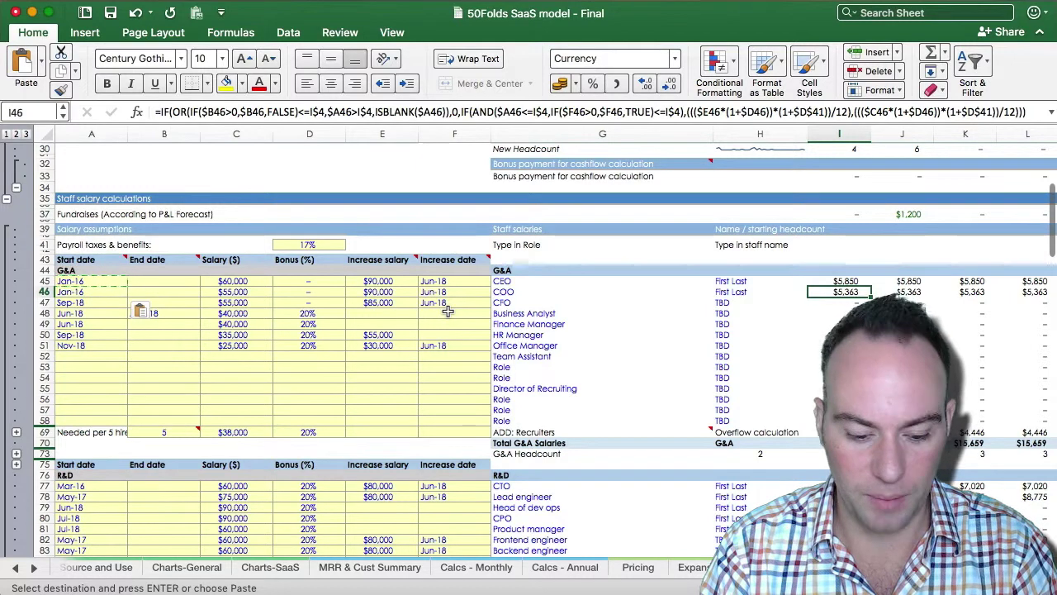
- Undo the COO's start date change and check the COO's monthly salary cells in row 46
{"action": "key", "text": "super+z"}
{"action": "key", "text": "Right"}
{"action": "key", "text": "Right"}
{"action": "key", "text": "Right"}
{"action": "key", "text": "Right"}
{"action": "key", "text": "Right"}
{"action": "key", "text": "Right"}
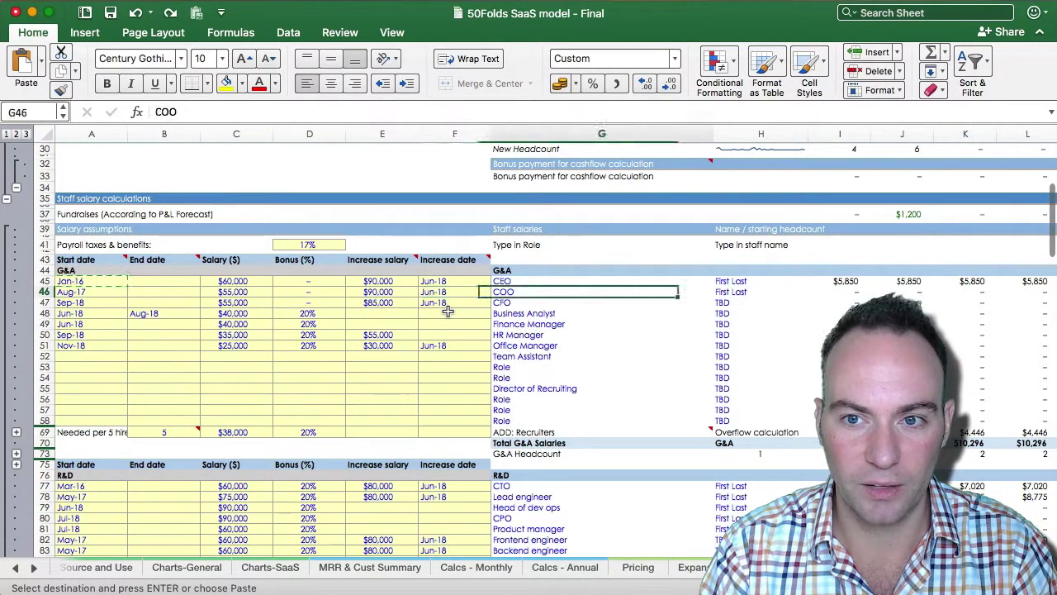
{"action": "key", "text": "Right"}
{"action": "key", "text": "Right"}
{"action": "key", "text": "Right"}
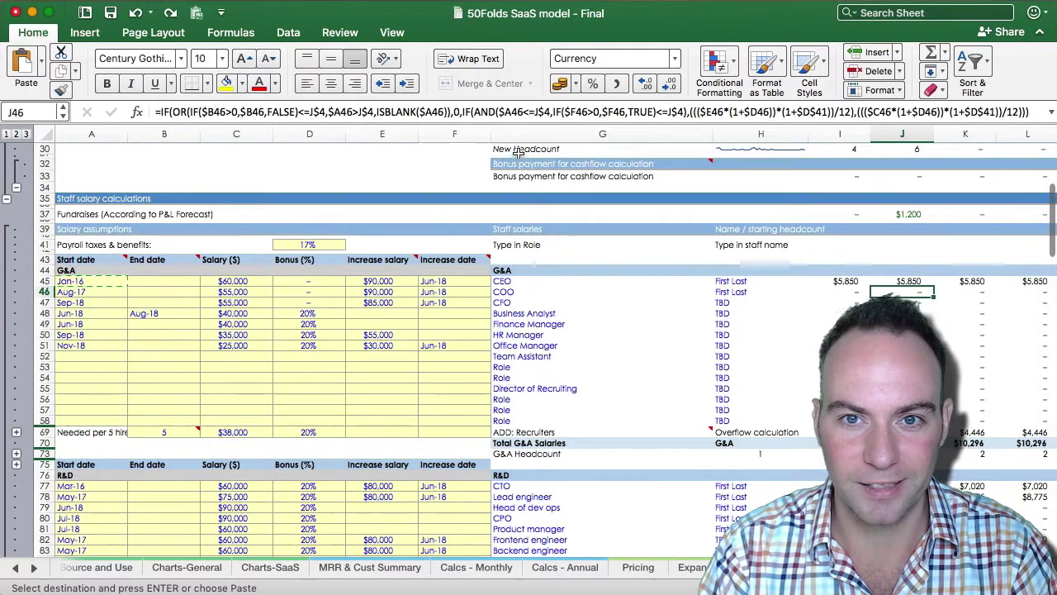
- Review the CEO's salary assumptions in row 45, from the start date through to the increase date
{"action": "left_click", "coordinate": [94, 291]}
{"action": "key", "text": "Up"}
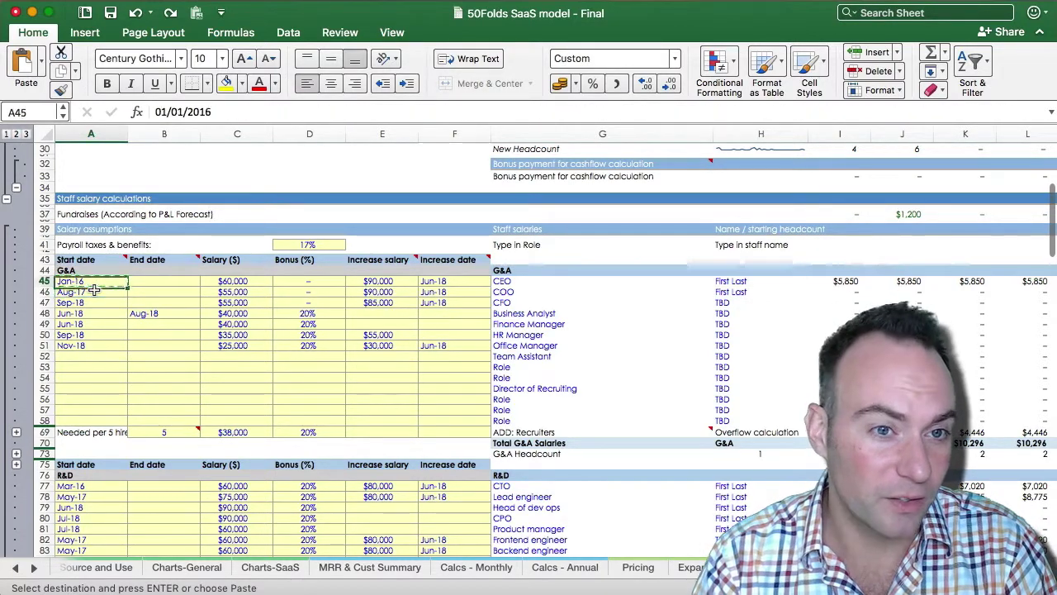
{"action": "key", "text": "Right"}
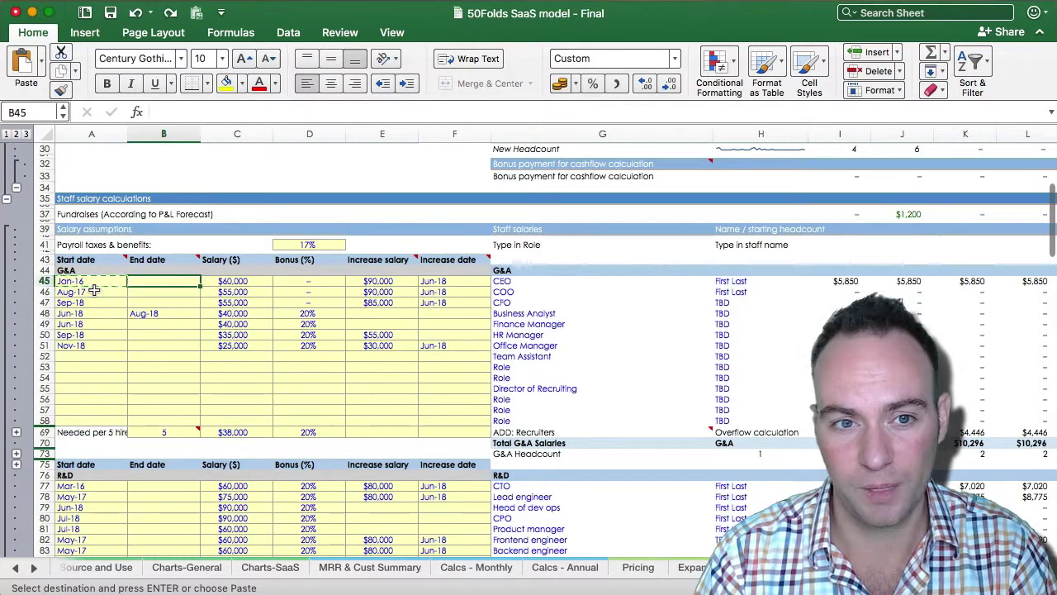
{"action": "key", "text": "Right"}
{"action": "key", "text": "Right"}
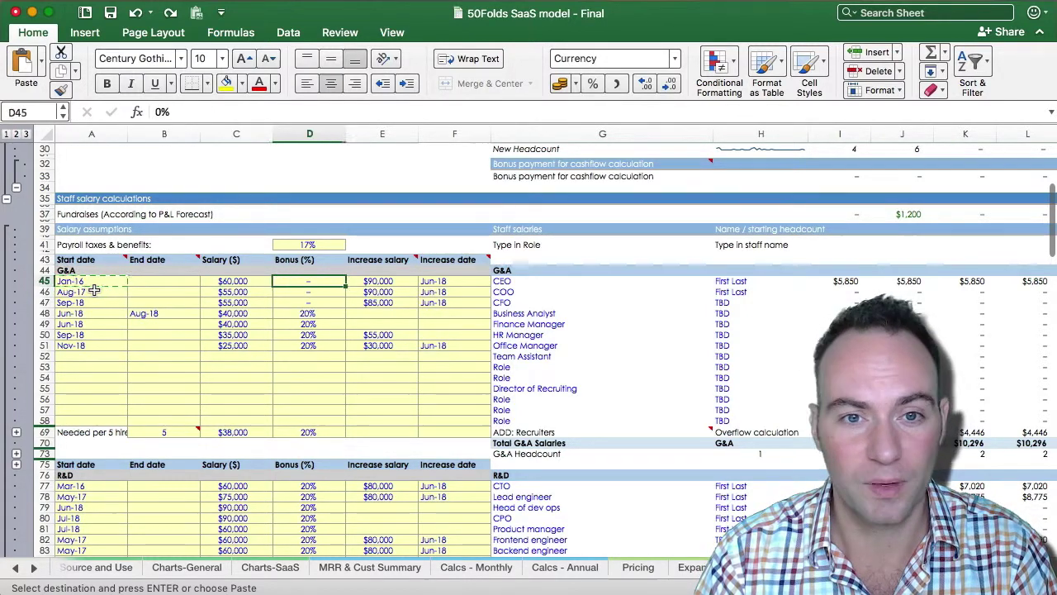
{"action": "key", "text": "Right"}
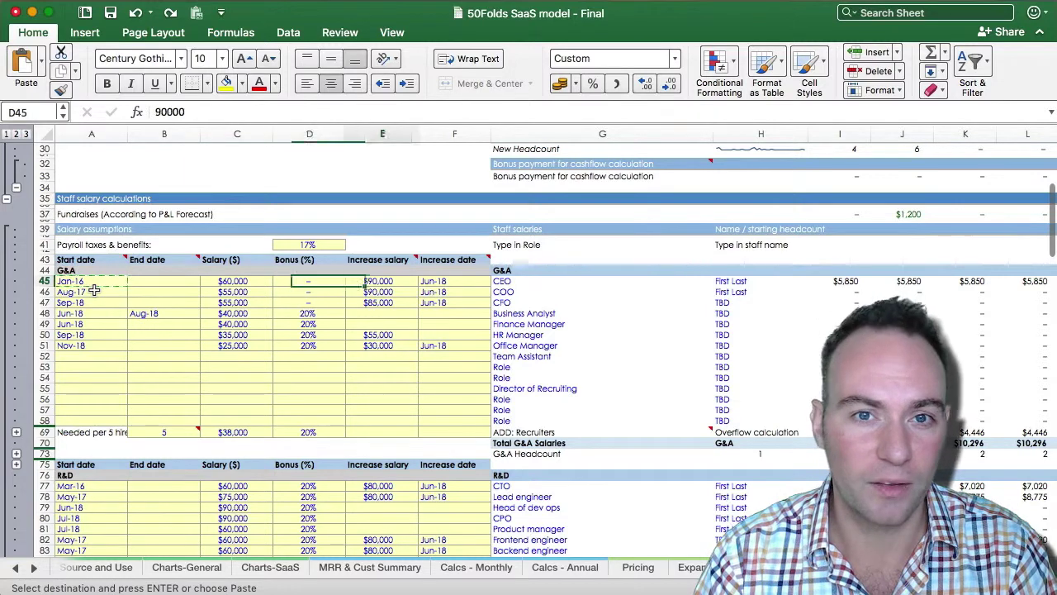
{"action": "key", "text": "Right"}
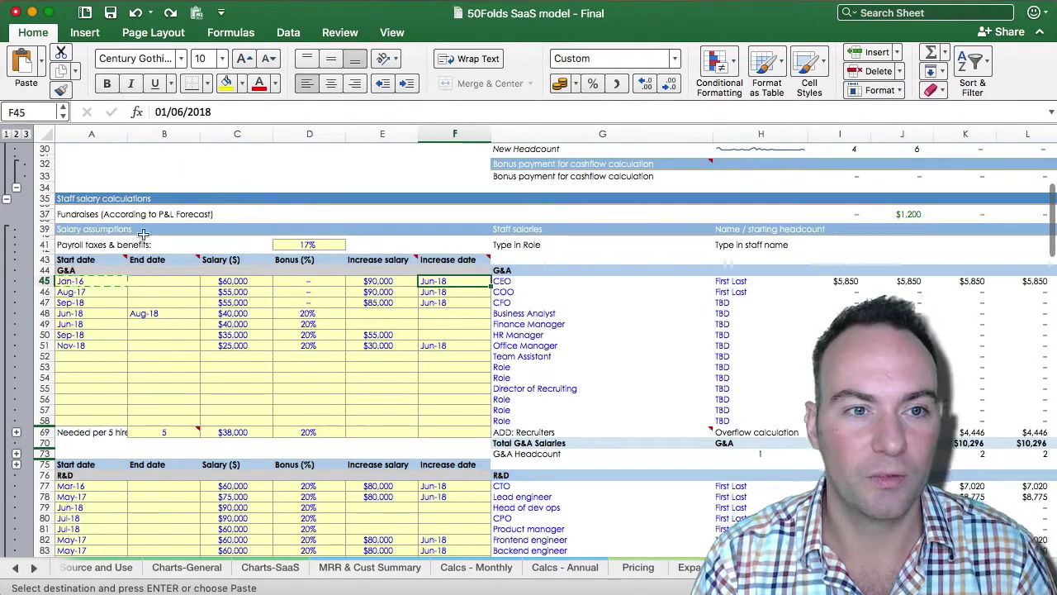
- Try a payroll taxes and benefits rate of 0 in D41, and undo the change
{"action": "left_click", "coordinate": [309, 245]}
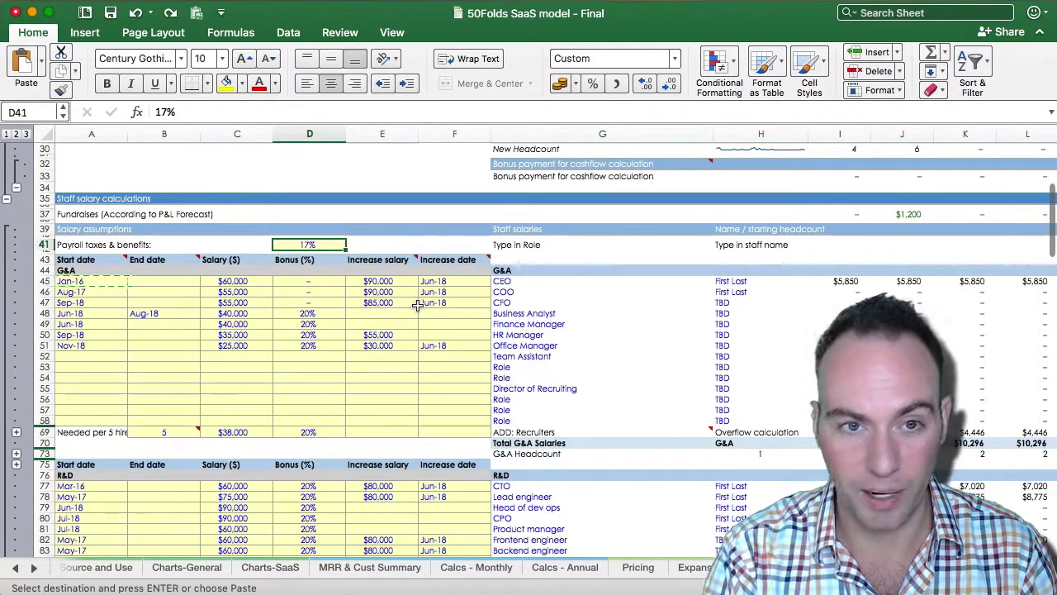
{"action": "type", "text": "0"}
{"action": "key", "text": "Return"}
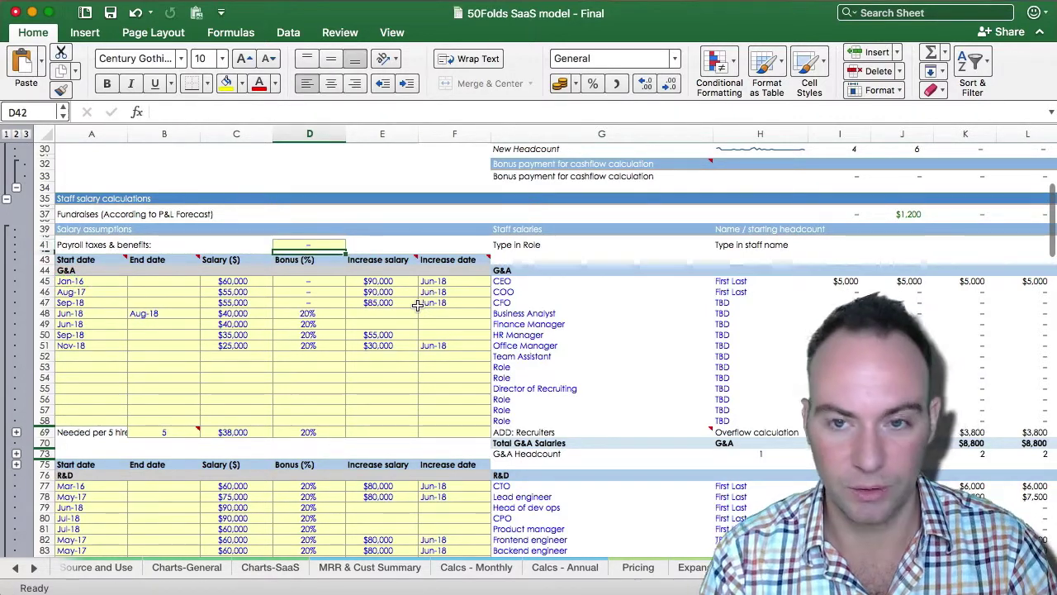
{"action": "key", "text": "super+z"}
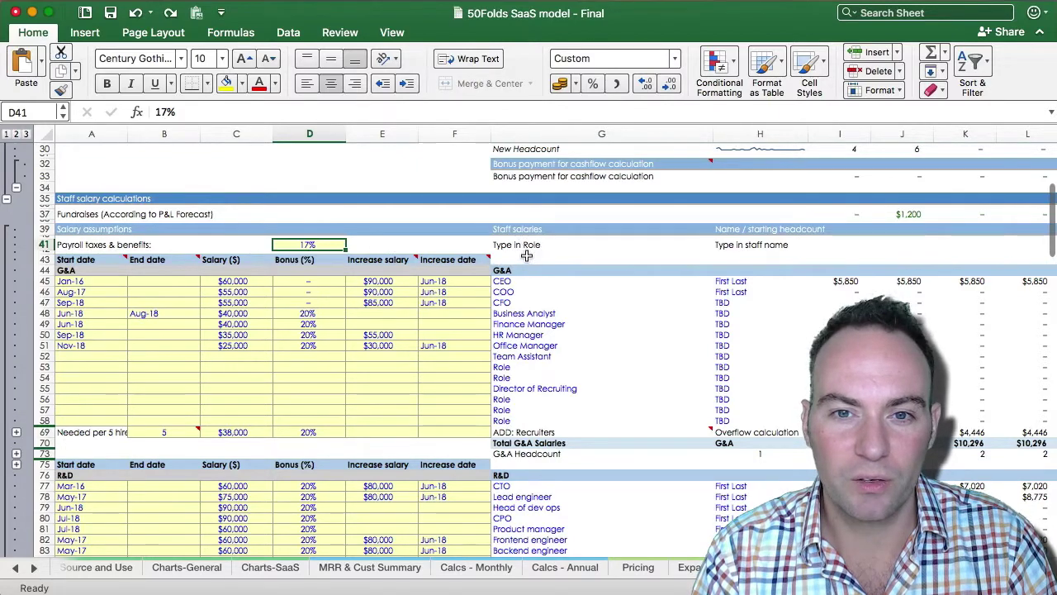
- Examine the G&A, R&D, Sales & Marketing and COGS staff salary sections
{"action": "left_click", "coordinate": [511, 271]}
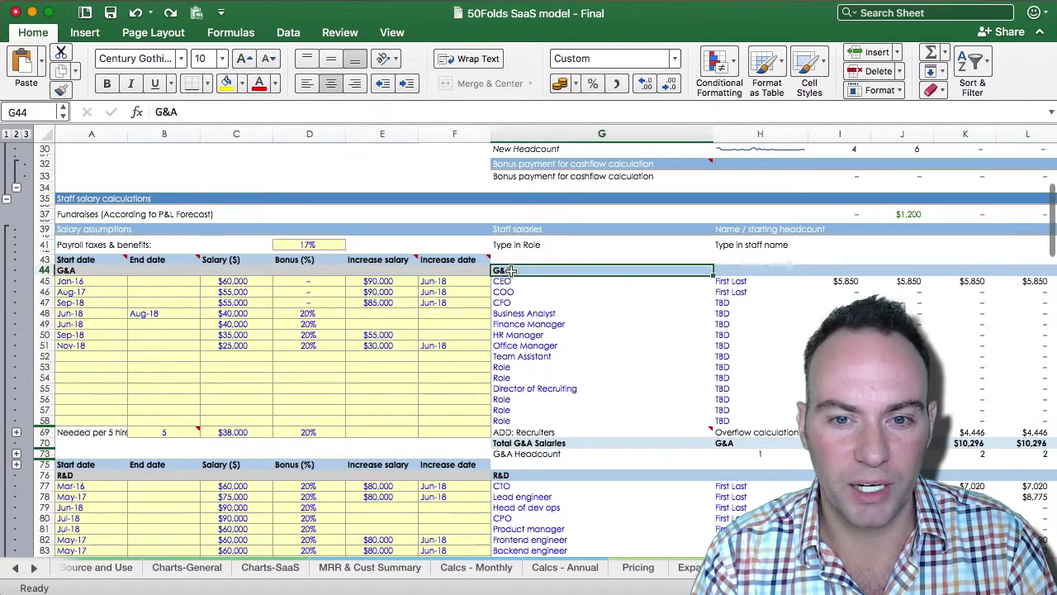
{"action": "scroll", "coordinate": [512, 275], "scroll_direction": "down", "scroll_amount": 6}
{"action": "scroll", "coordinate": [512, 275], "scroll_direction": "down", "scroll_amount": 10}
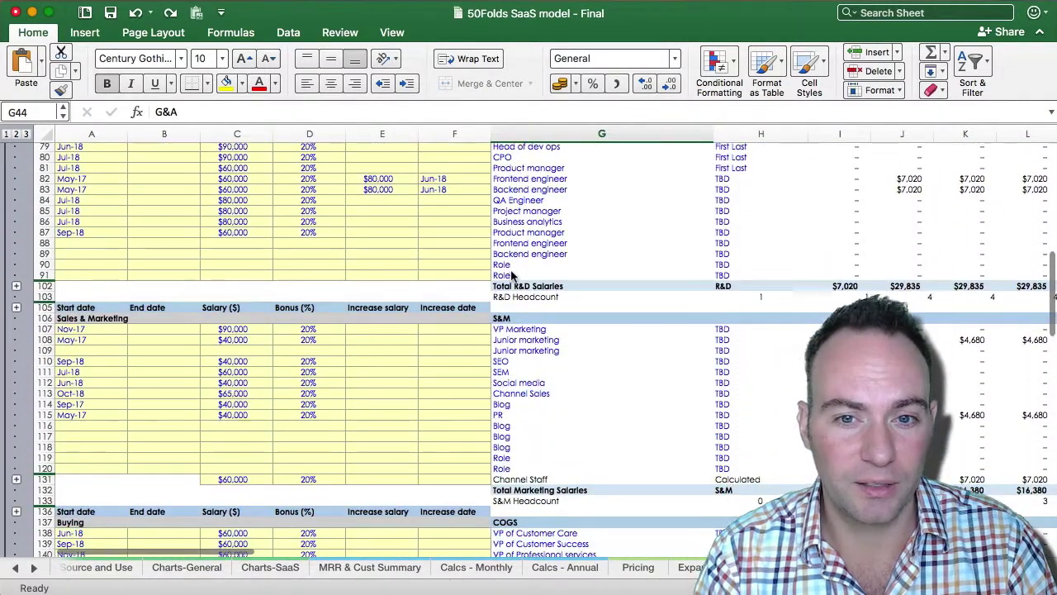
{"action": "scroll", "coordinate": [511, 275], "scroll_direction": "down", "scroll_amount": 2}
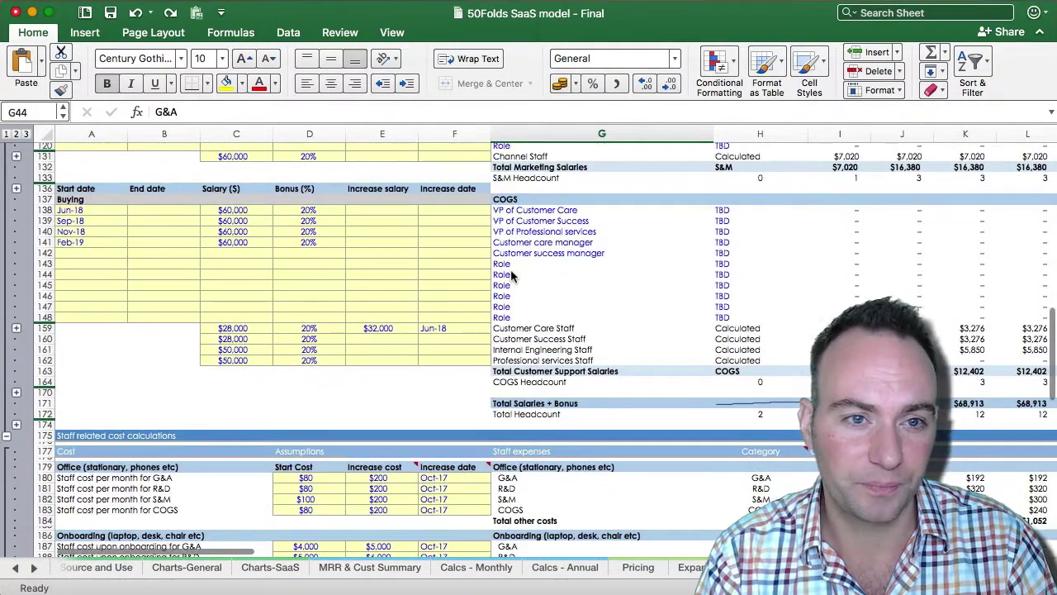
{"action": "scroll", "coordinate": [424, 283], "scroll_direction": "up", "scroll_amount": 7}
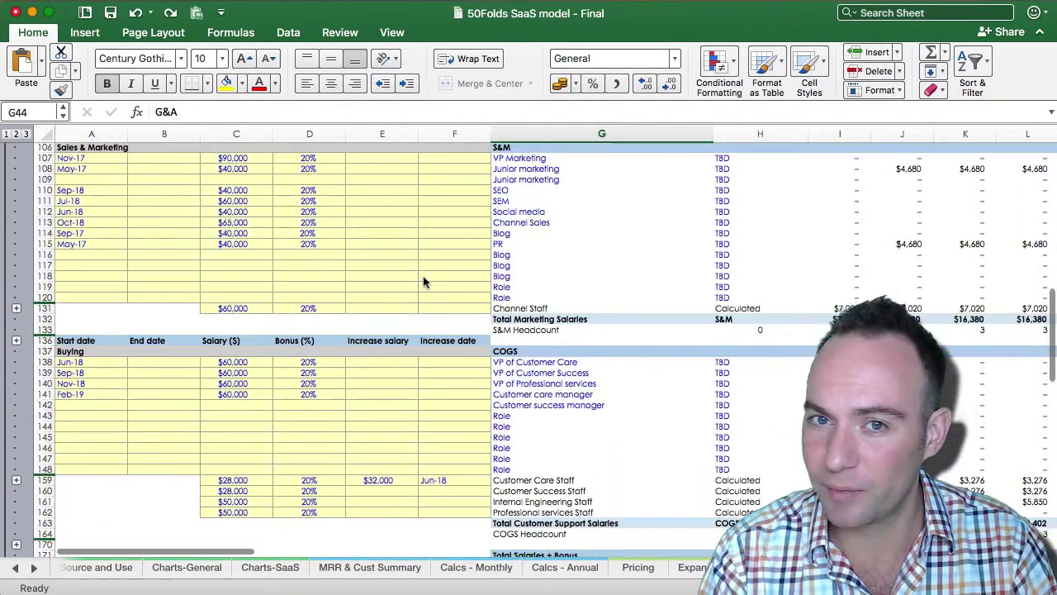
{"action": "scroll", "coordinate": [423, 283], "scroll_direction": "up", "scroll_amount": 8}
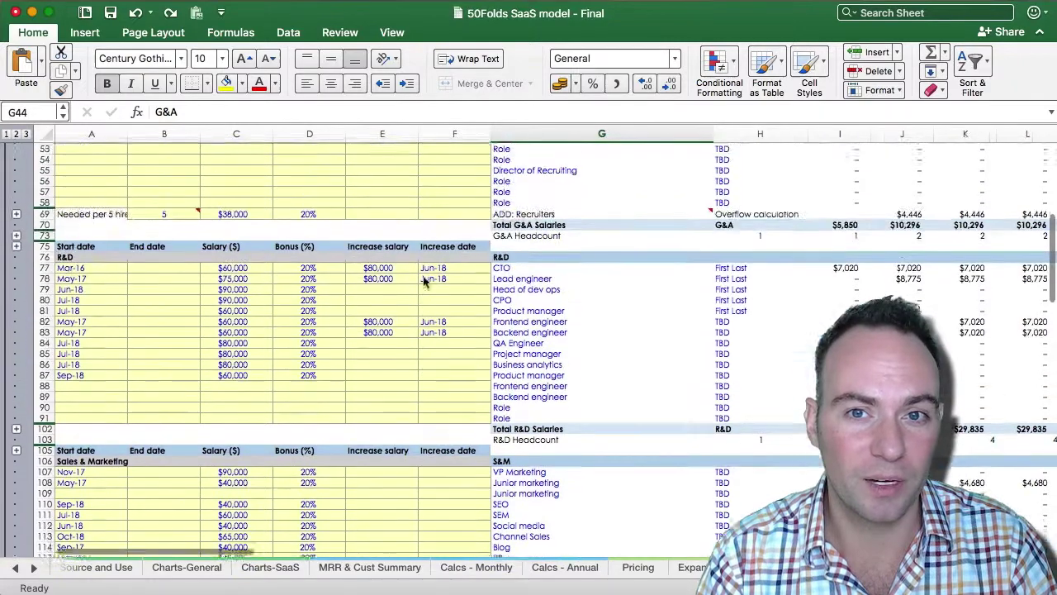
{"action": "scroll", "coordinate": [423, 283], "scroll_direction": "up", "scroll_amount": 3}
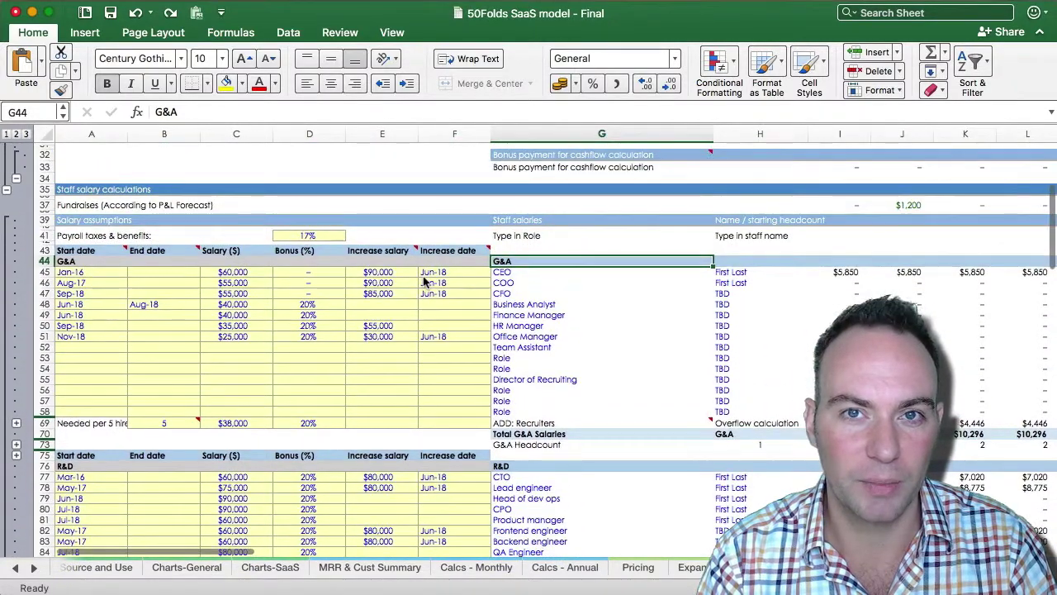
{"action": "scroll", "coordinate": [424, 284], "scroll_direction": "down", "scroll_amount": 3}
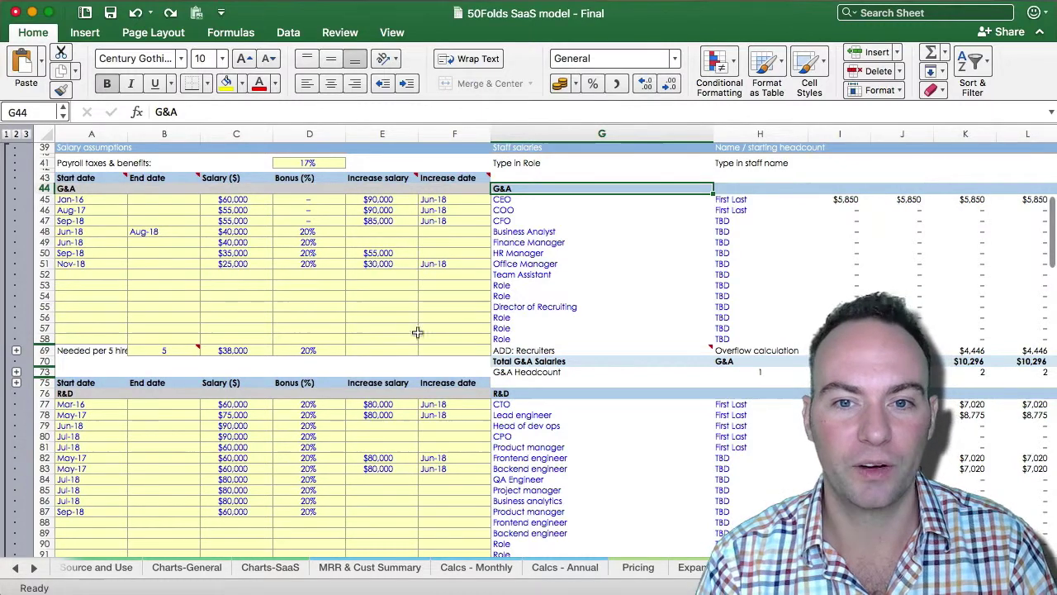
- Review the ADD: Recruiters row 69, including its comment, salary, bonus and hires-per-recruiter values
{"action": "left_click", "coordinate": [508, 351]}
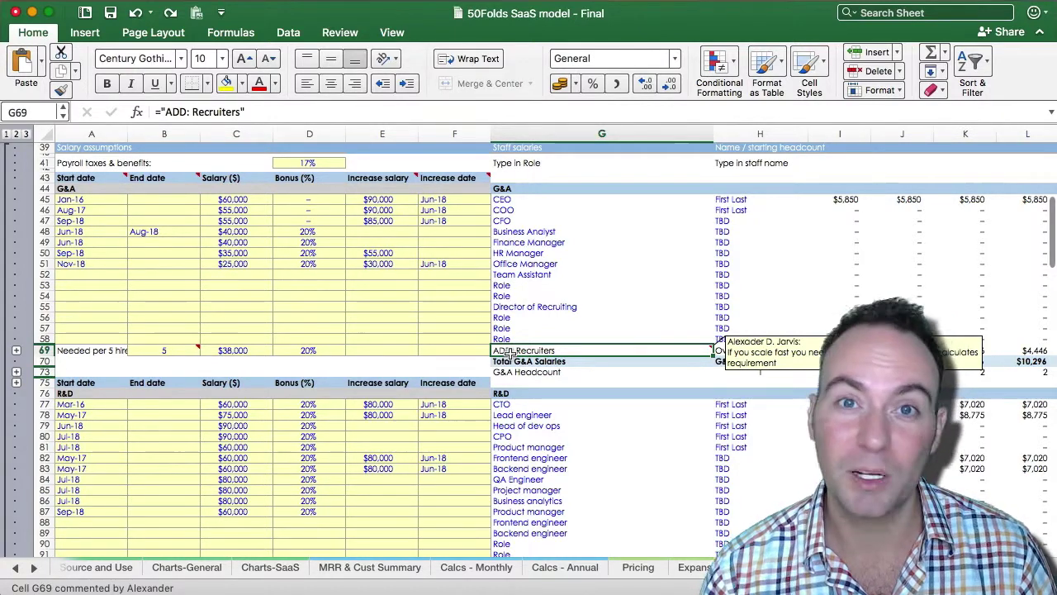
{"action": "key", "text": "Left"}
{"action": "key", "text": "Left"}
{"action": "key", "text": "Left"}
{"action": "key", "text": "Left"}
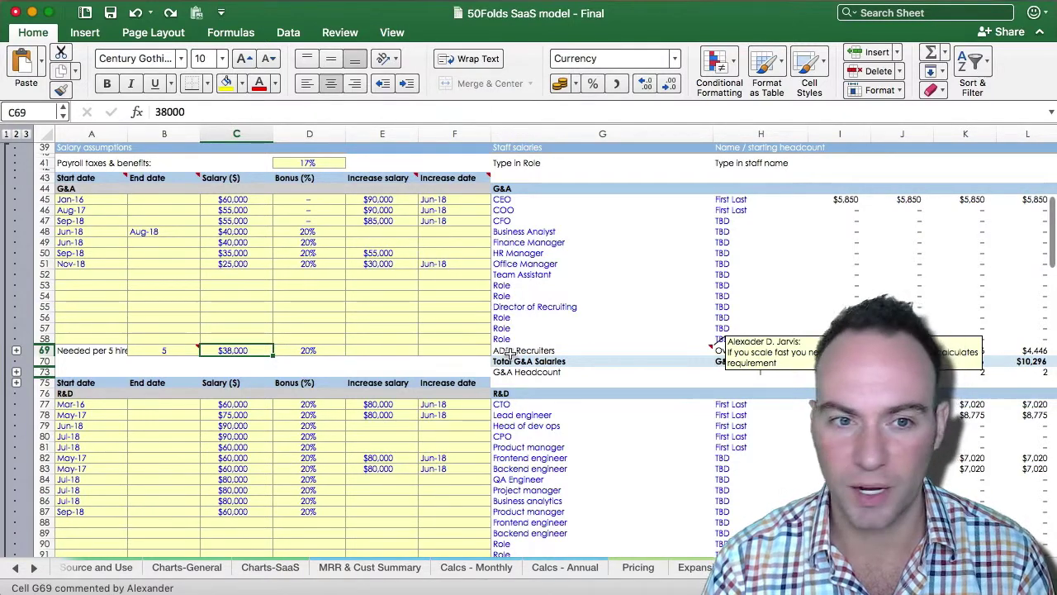
{"action": "key", "text": "Right"}
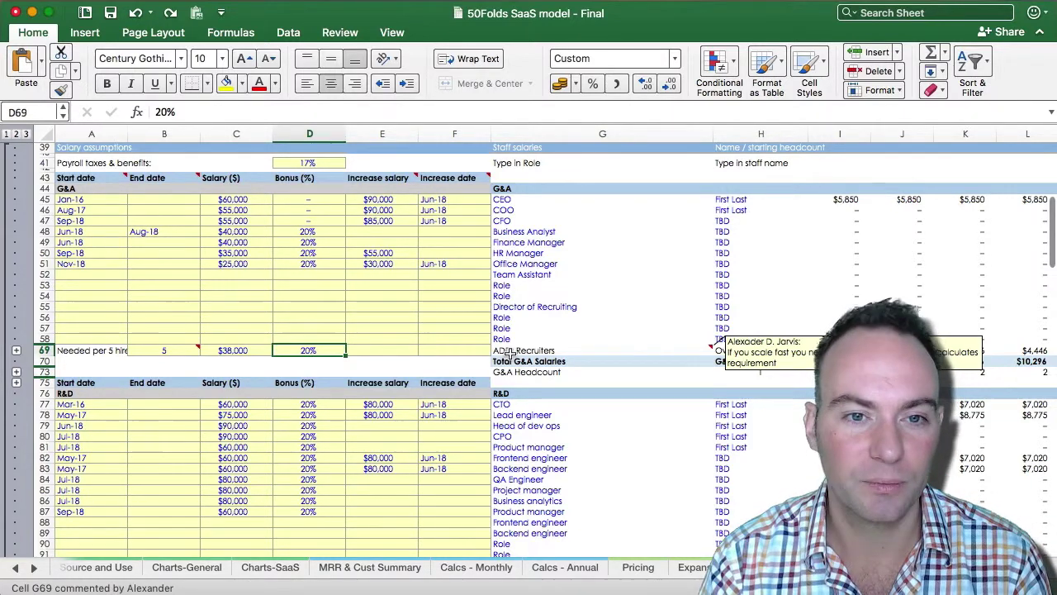
{"action": "key", "text": "Left"}
{"action": "key", "text": "Left"}
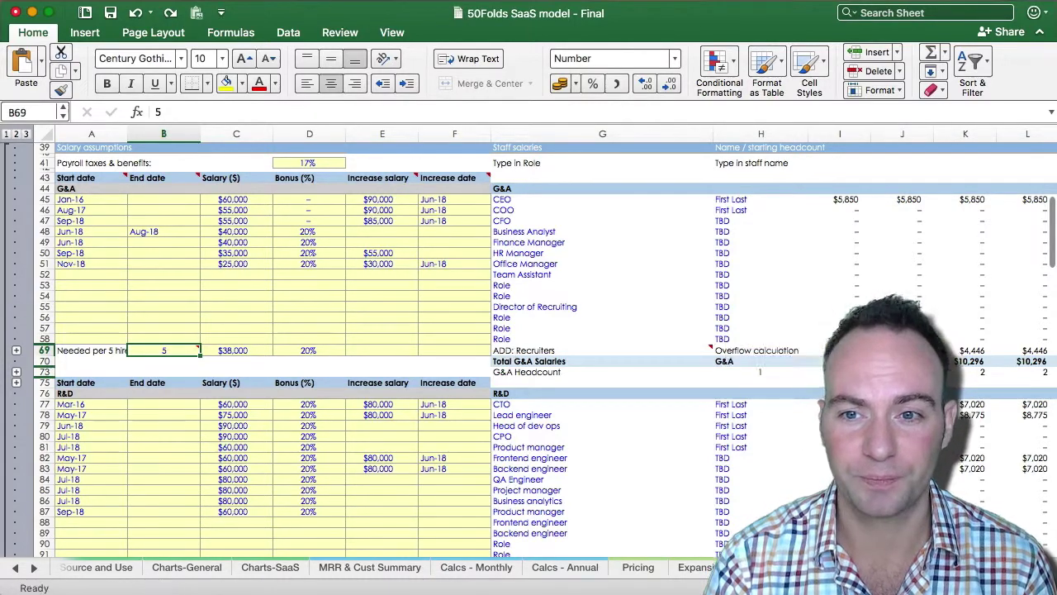
{"action": "left_click", "coordinate": [667, 319]}
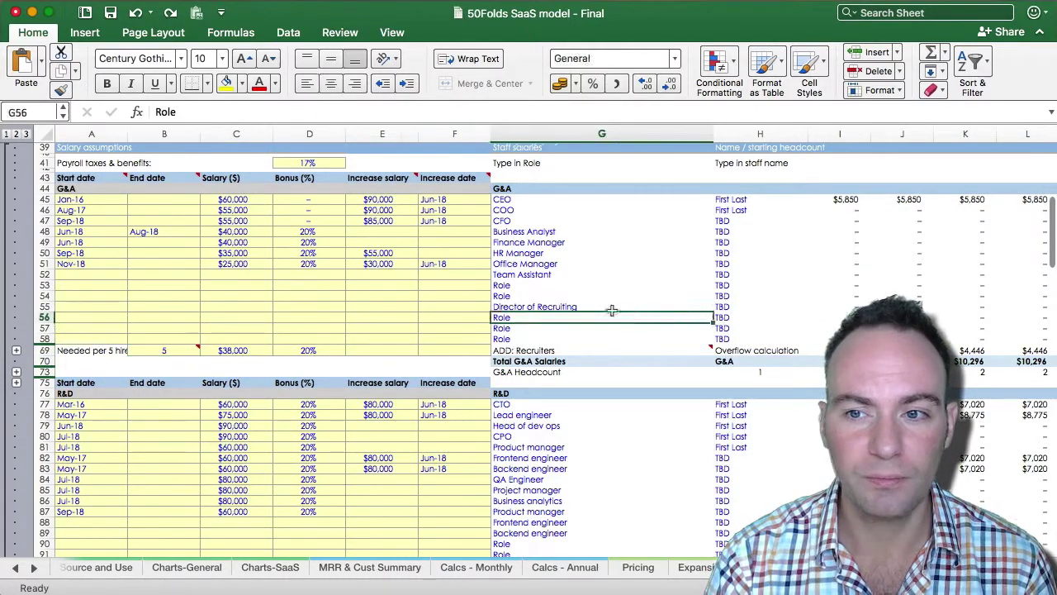
- Try a value of 2 hires per recruiter in B69, and set it back to 5
{"action": "left_click", "coordinate": [174, 348]}
{"action": "mouse_move", "coordinate": [174, 347]}
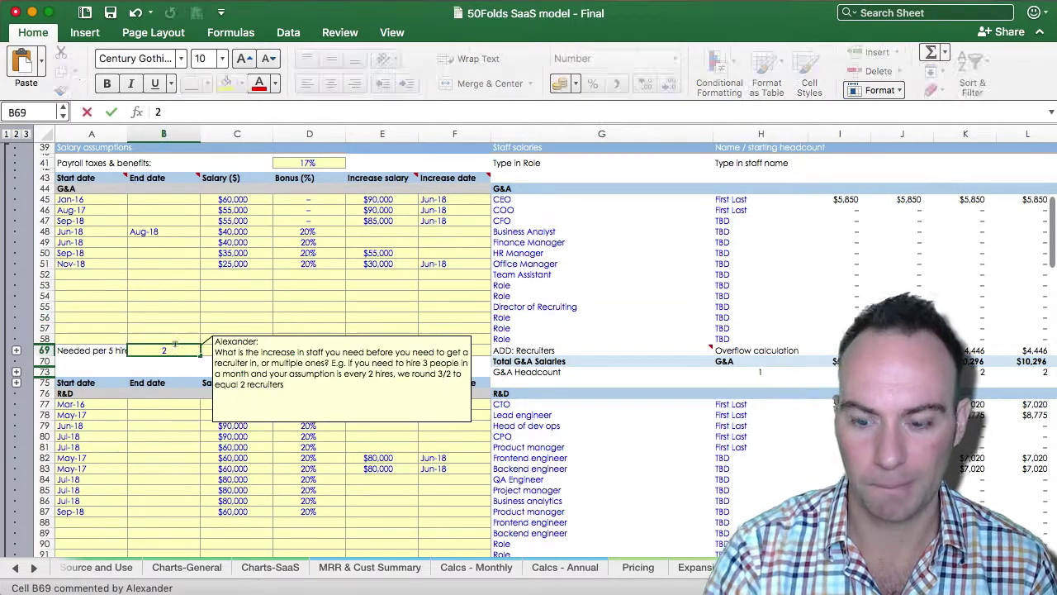
{"action": "key", "text": "Return"}
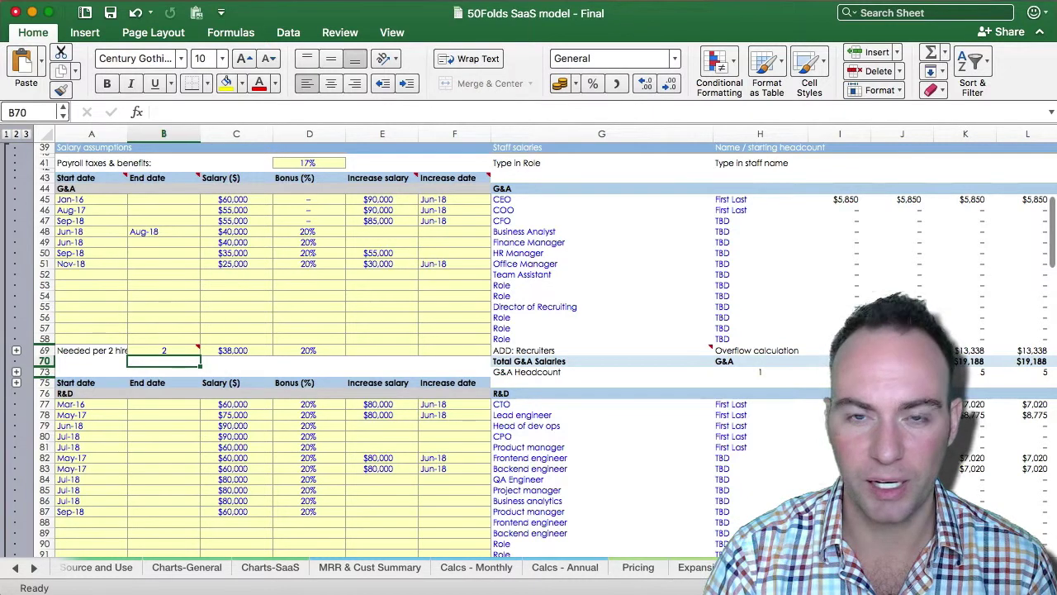
{"action": "left_click", "coordinate": [902, 350]}
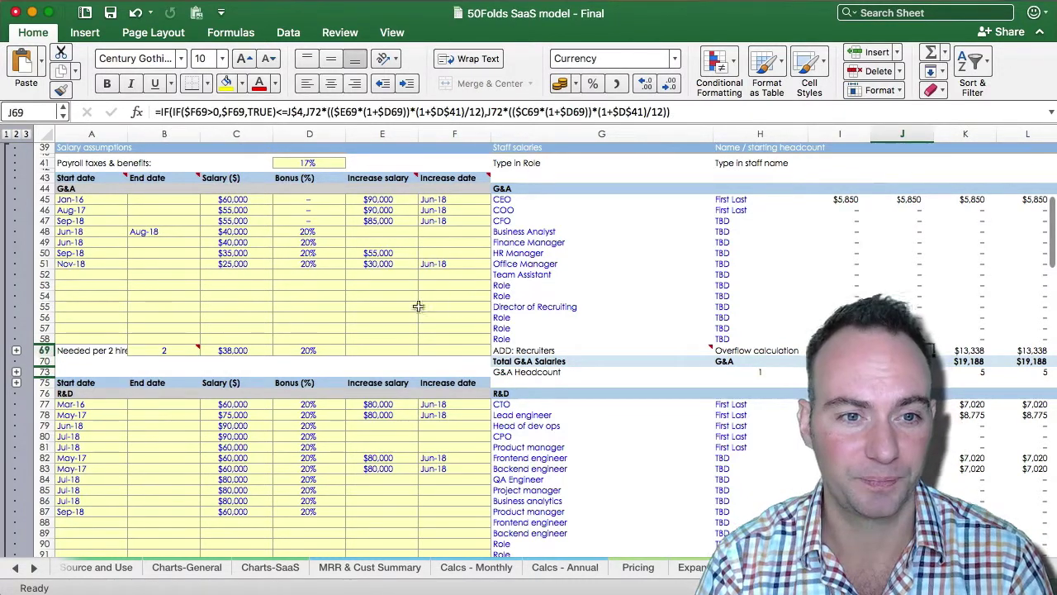
{"action": "left_click", "coordinate": [165, 350]}
{"action": "type", "text": "5"}
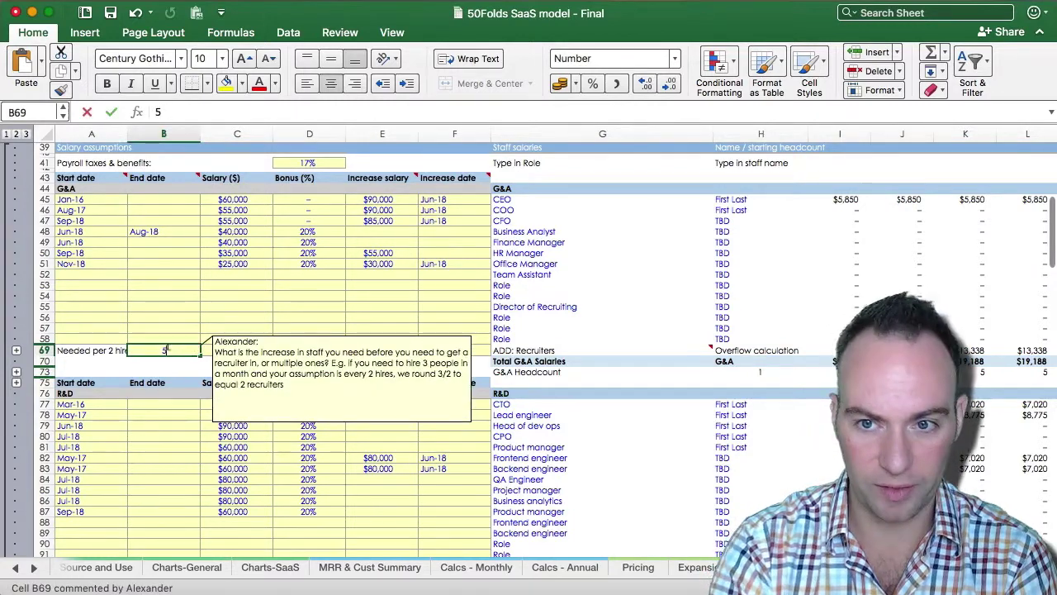
{"action": "key", "text": "Return"}
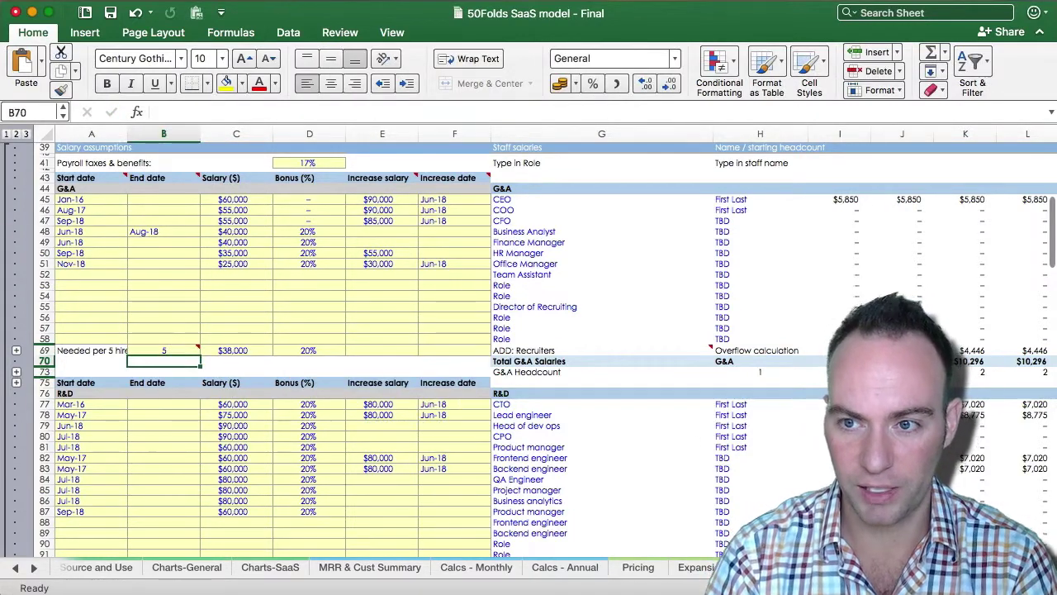
- Inspect the G&A Headcount formula in J73 and the recruiter salary formula in J69
{"action": "left_click", "coordinate": [902, 371]}
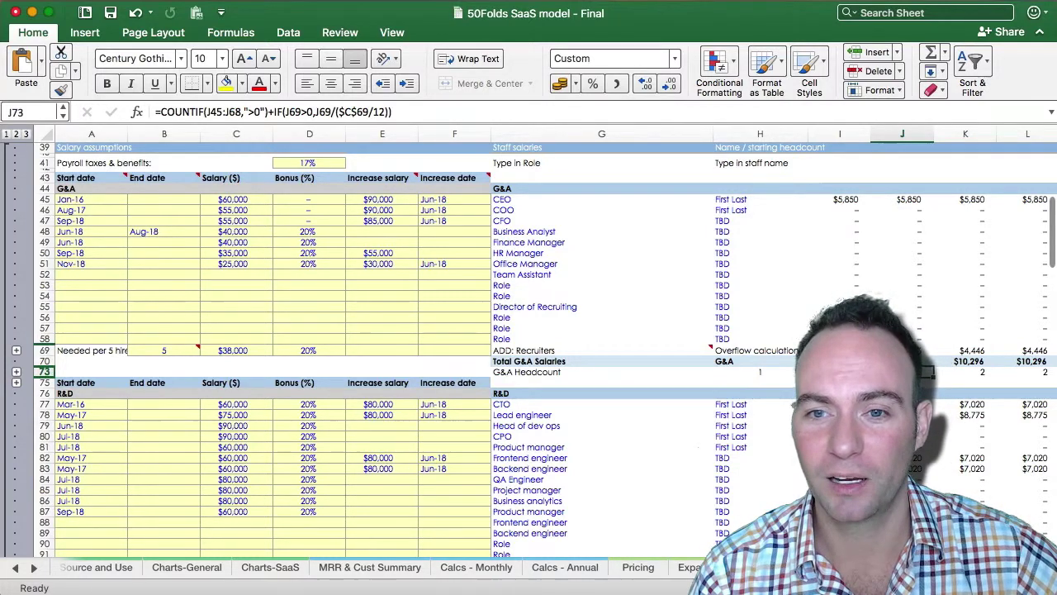
{"action": "left_click", "coordinate": [902, 350]}
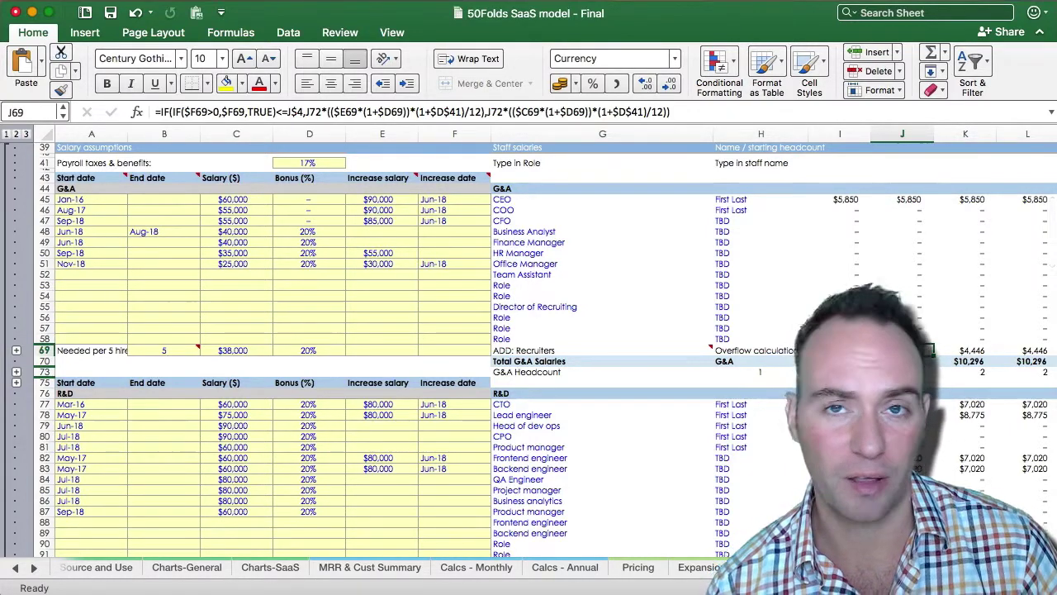
- Expand the hidden R&D role rows 92 to 101 to look them over, and collapse them again
{"action": "scroll", "coordinate": [529, 347], "scroll_direction": "down", "scroll_amount": 6}
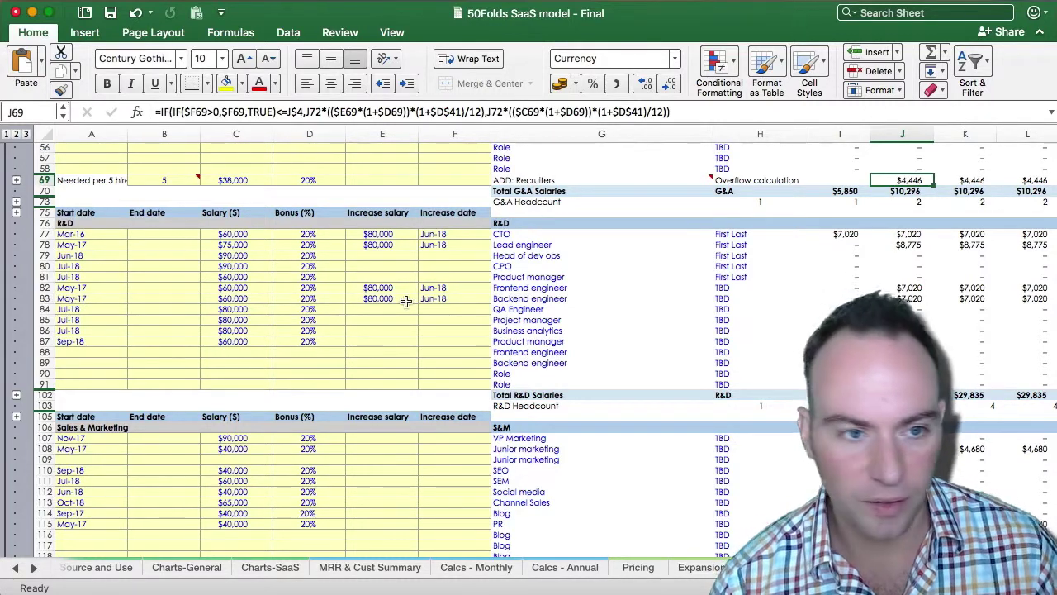
{"action": "scroll", "coordinate": [550, 331], "scroll_direction": "down", "scroll_amount": 5}
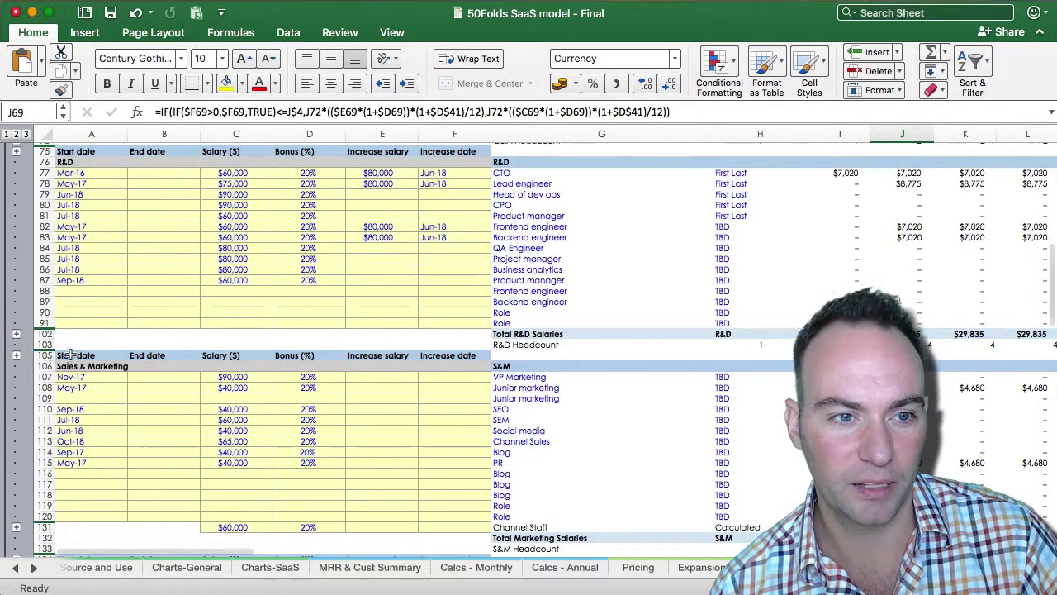
{"action": "left_click", "coordinate": [15, 335]}
{"action": "left_click_drag", "start_coordinate": [65, 334], "coordinate": [536, 415]}
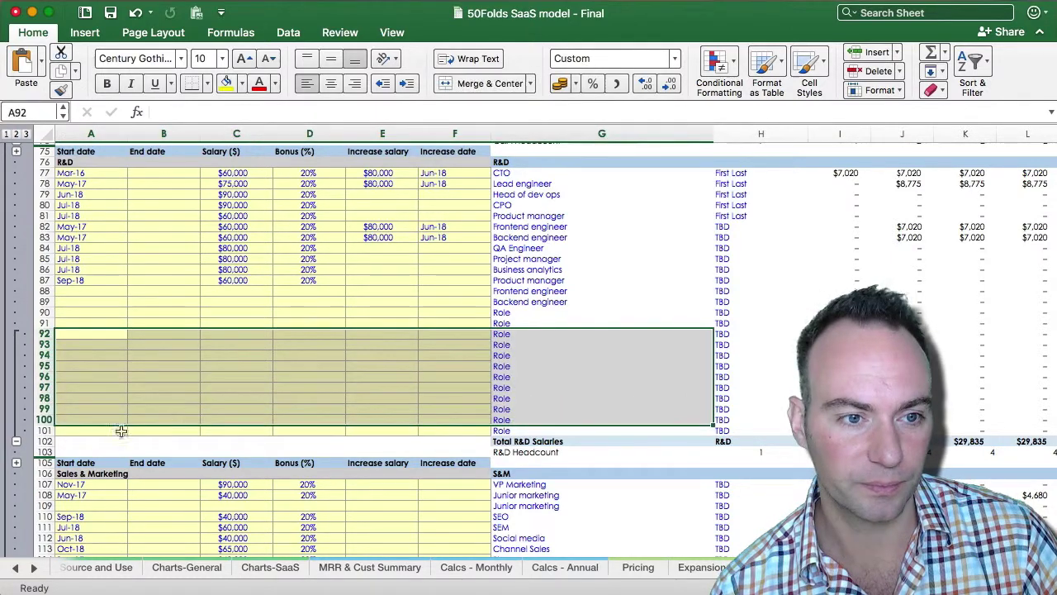
{"action": "left_click", "coordinate": [15, 441]}
{"action": "left_click", "coordinate": [506, 333]}
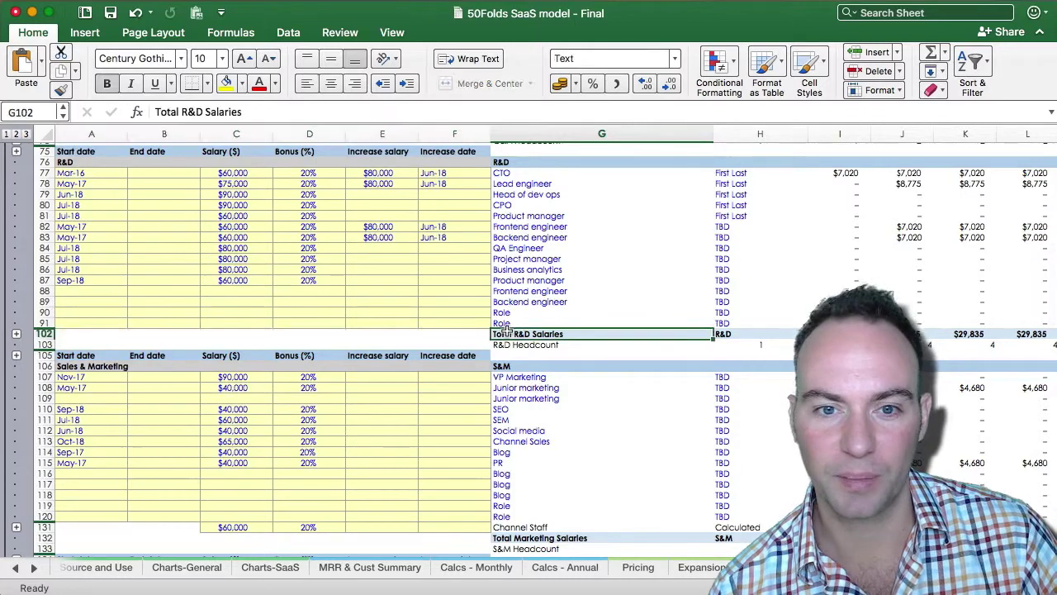
- Review the Sales & Marketing staff section, including the Channel Staff salary and bonus in row 131
{"action": "scroll", "coordinate": [506, 330], "scroll_direction": "down", "scroll_amount": 5}
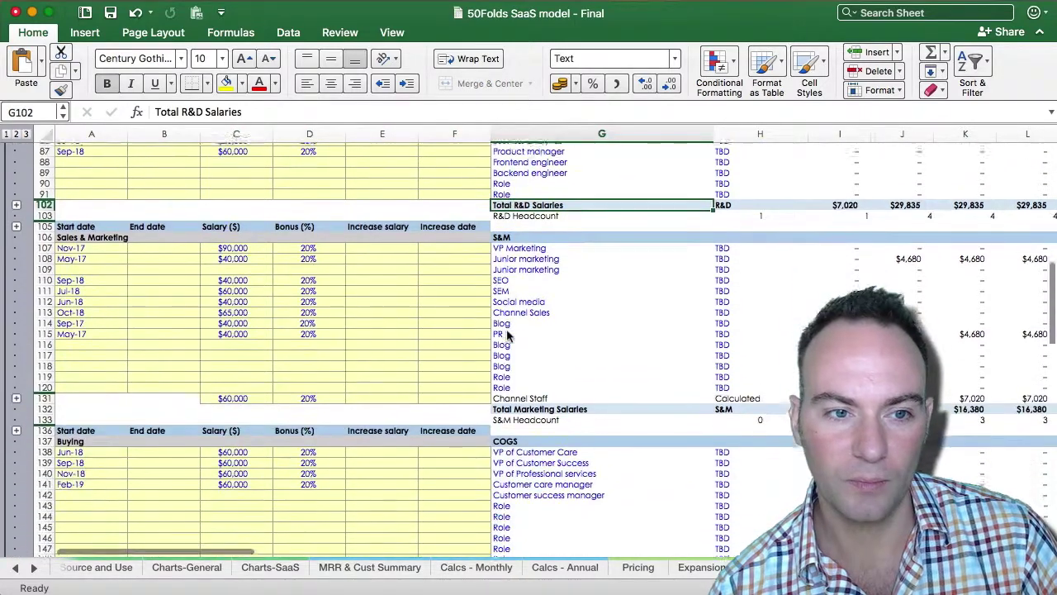
{"action": "scroll", "coordinate": [506, 334], "scroll_direction": "down", "scroll_amount": 2}
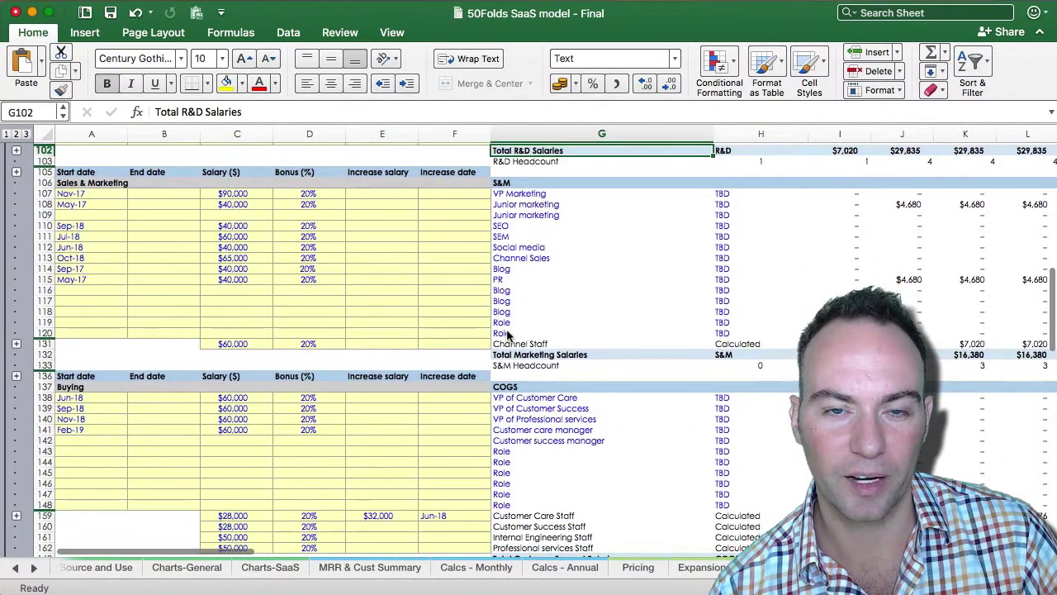
{"action": "scroll", "coordinate": [506, 334], "scroll_direction": "up", "scroll_amount": 1}
{"action": "scroll", "coordinate": [507, 334], "scroll_direction": "up", "scroll_amount": 1}
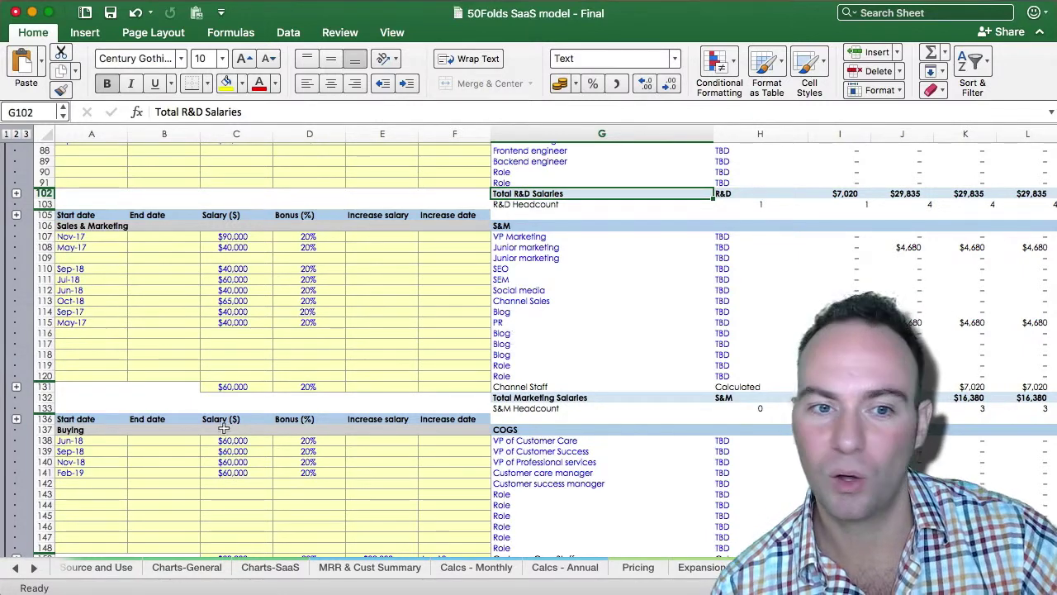
{"action": "left_click", "coordinate": [241, 385]}
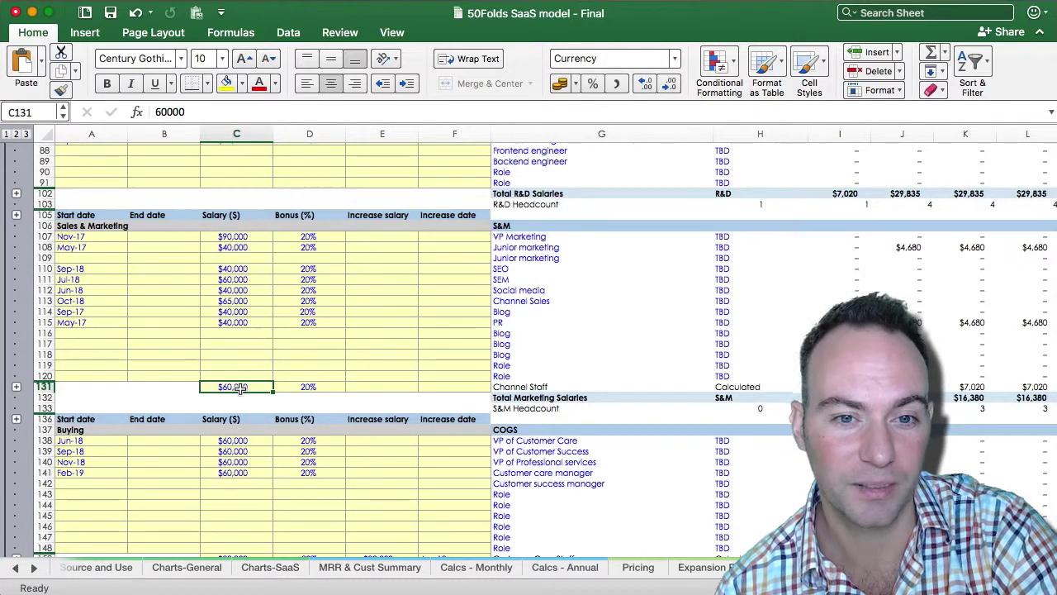
{"action": "left_click", "coordinate": [299, 388]}
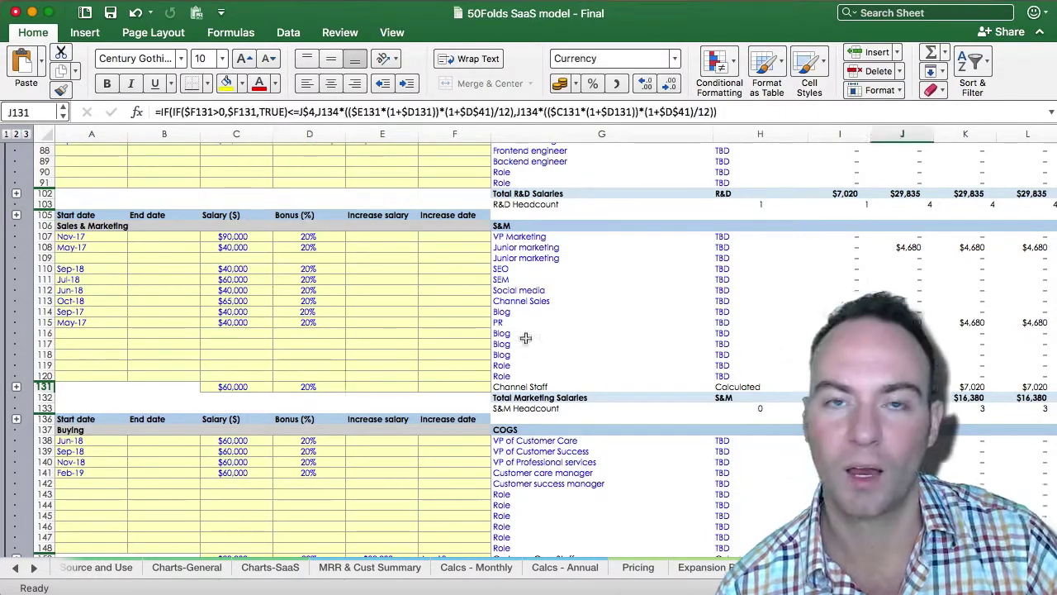
- Expand the hidden rows under S&M Headcount and inspect the Channel Staff headcount and accrued bonus formulas
{"action": "left_click", "coordinate": [16, 420]}
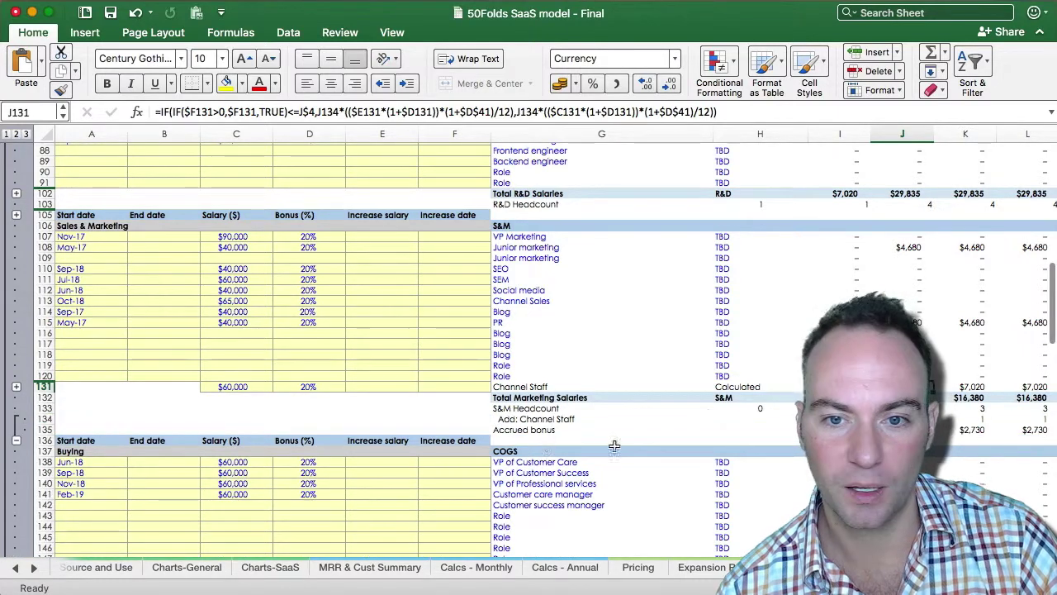
{"action": "left_click", "coordinate": [578, 419]}
{"action": "key", "text": "Right"}
{"action": "key", "text": "Right"}
{"action": "key", "text": "Right"}
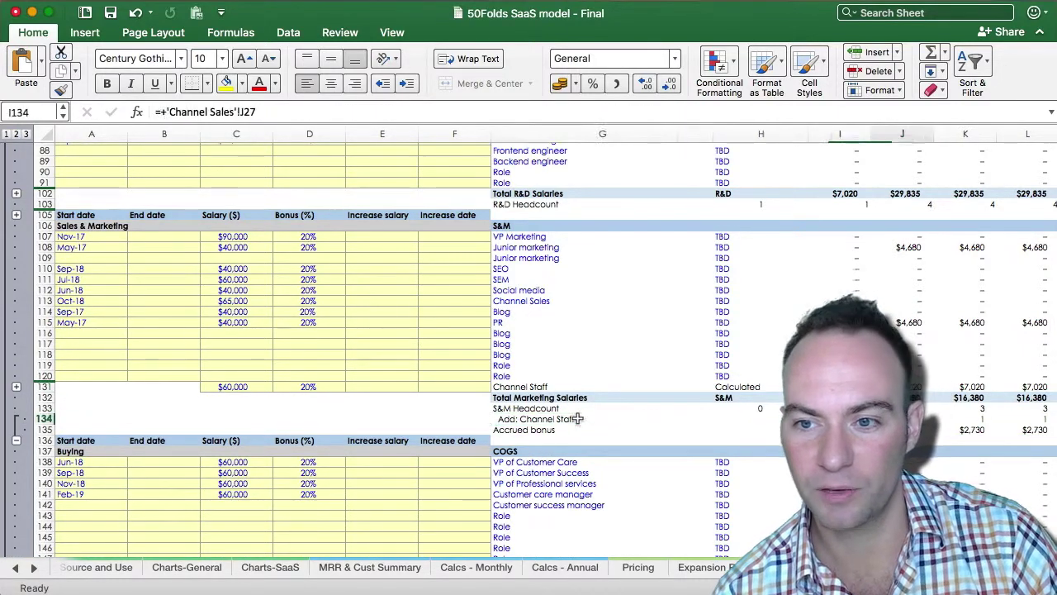
{"action": "key", "text": "Down"}
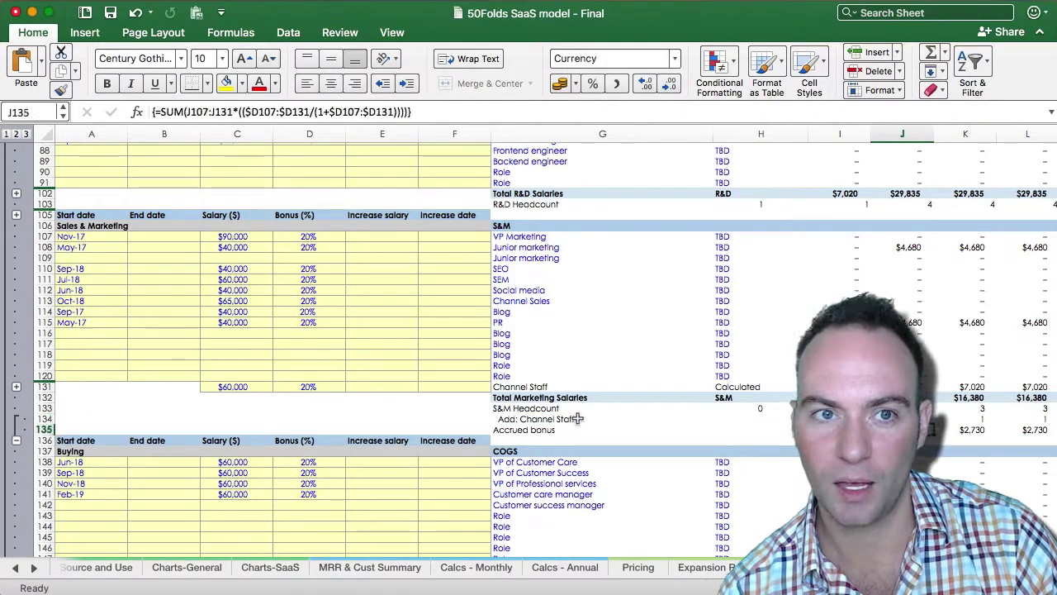
- Trace the cells referenced by the Channel Staff salary formula in J131, leaving the formula as is
{"action": "key", "text": "Up"}
{"action": "key", "text": "Up"}
{"action": "key", "text": "Up"}
{"action": "key", "text": "Up"}
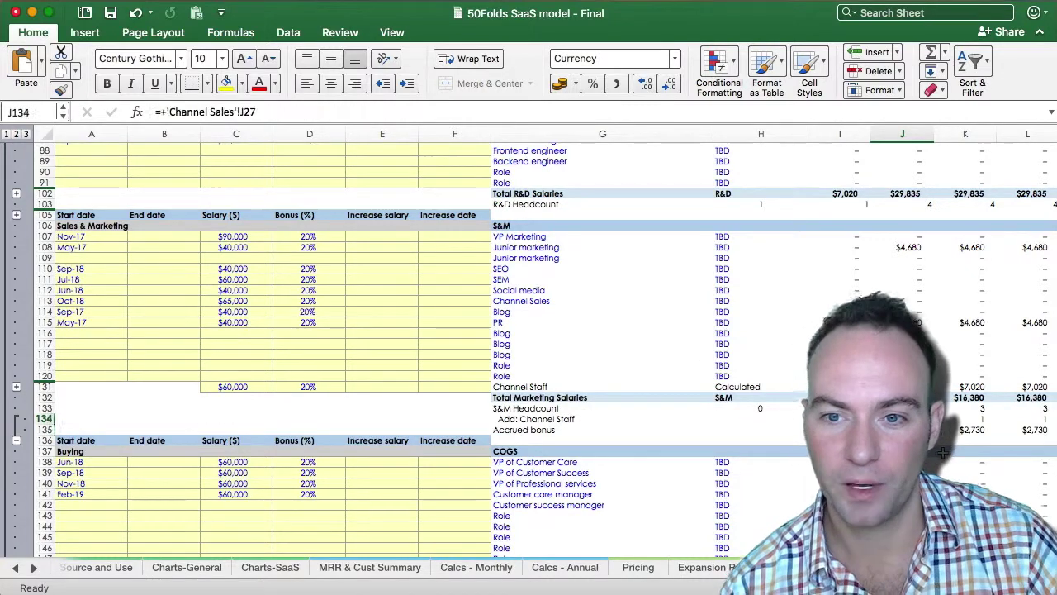
{"action": "key", "text": "F2"}
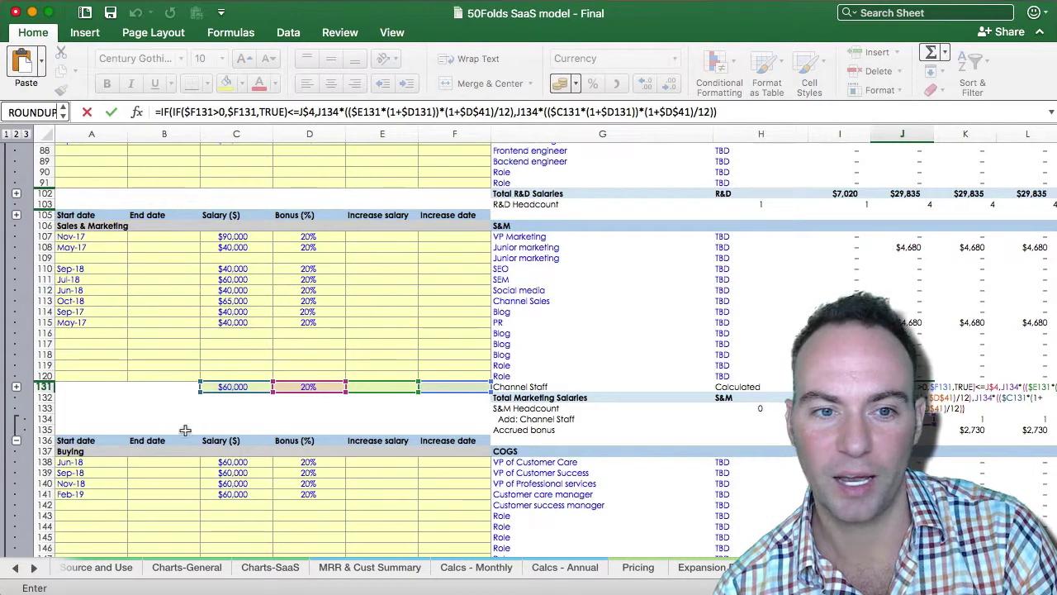
{"action": "key", "text": "Escape"}
{"action": "key", "text": "Left"}
{"action": "key", "text": "Left"}
{"action": "key", "text": "Left"}
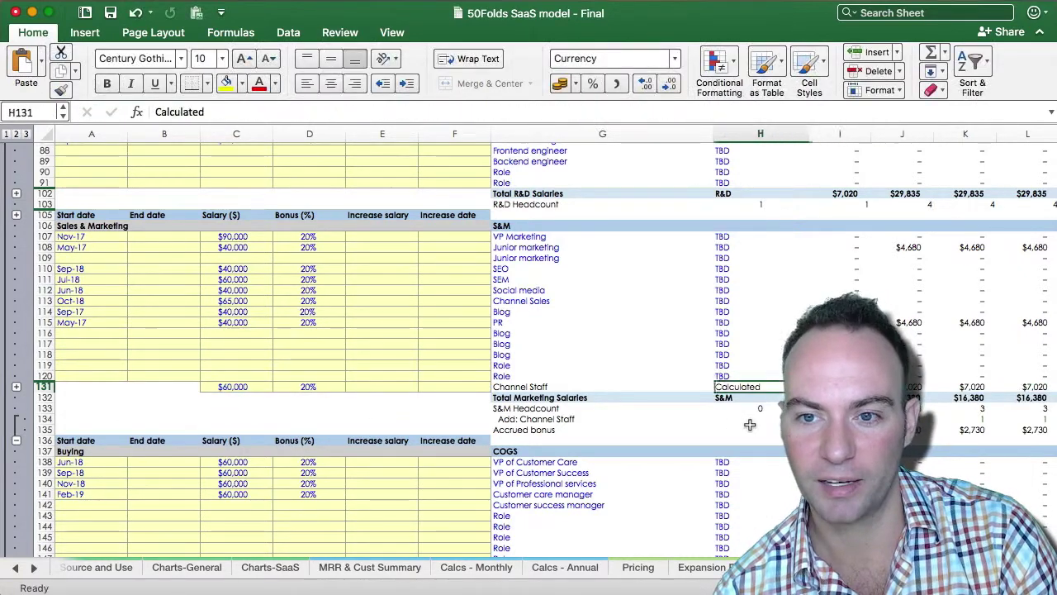
- Trace the S&M Headcount formula in J133, and collapse the detail rows 134 and 135
{"action": "key", "text": "Right"}
{"action": "key", "text": "Right"}
{"action": "key", "text": "Right"}
{"action": "key", "text": "Down"}
{"action": "key", "text": "Down"}
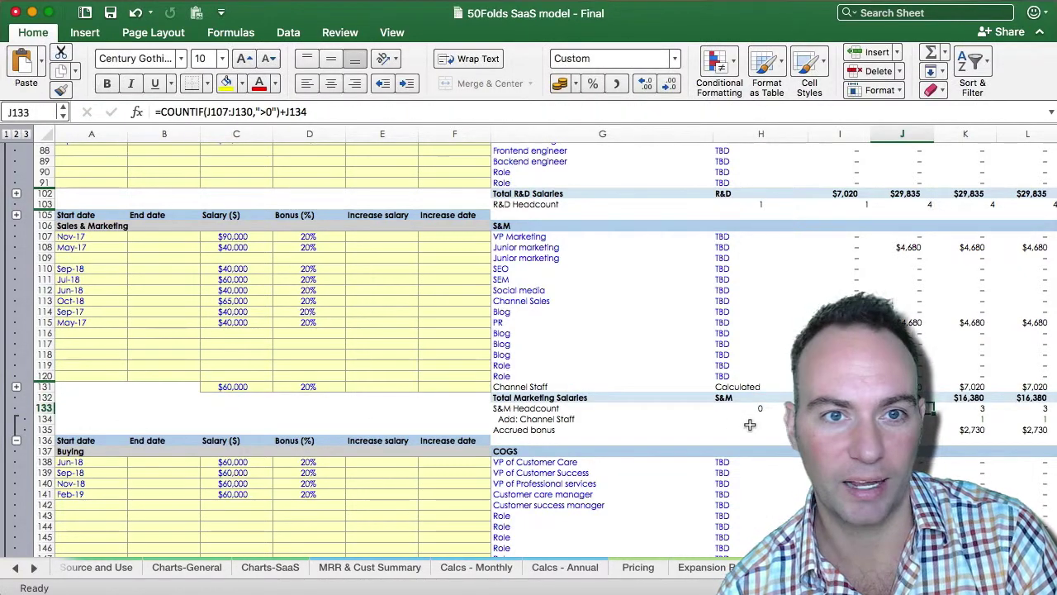
{"action": "key", "text": "F2"}
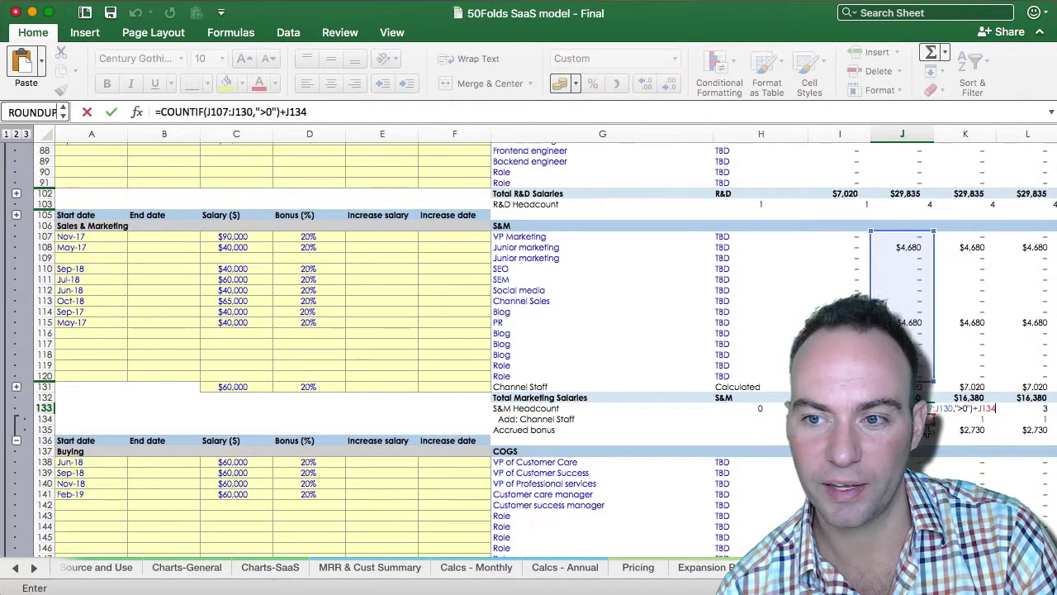
{"action": "key", "text": "Escape"}
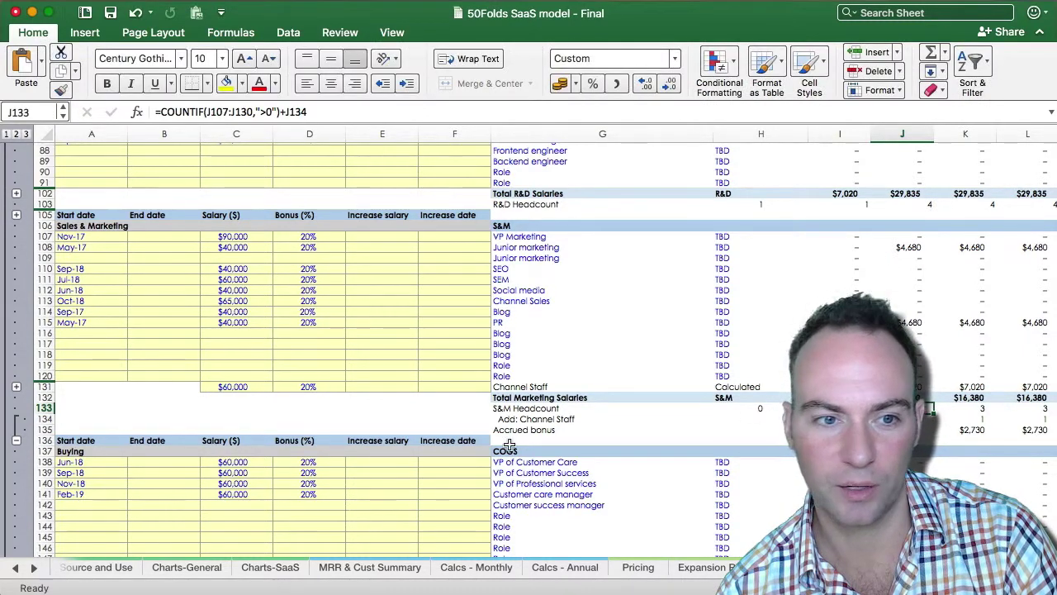
{"action": "left_click", "coordinate": [17, 441]}
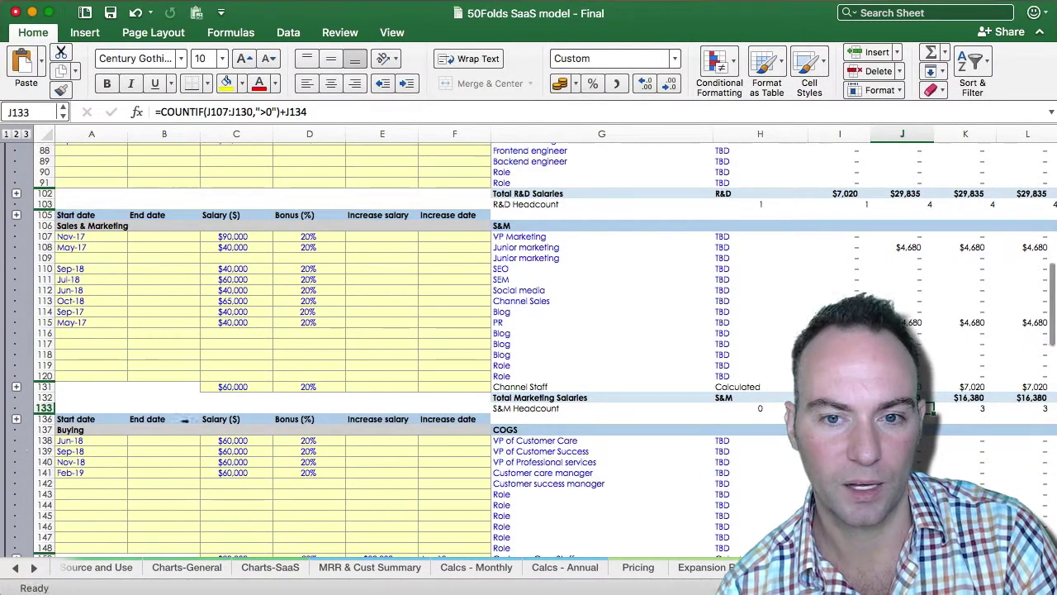
- Expand the detail rows under COGS Headcount and inspect the Customer Care and Internal Engineering Staff salary formulas in column I
{"action": "scroll", "coordinate": [316, 425], "scroll_direction": "down", "scroll_amount": 6}
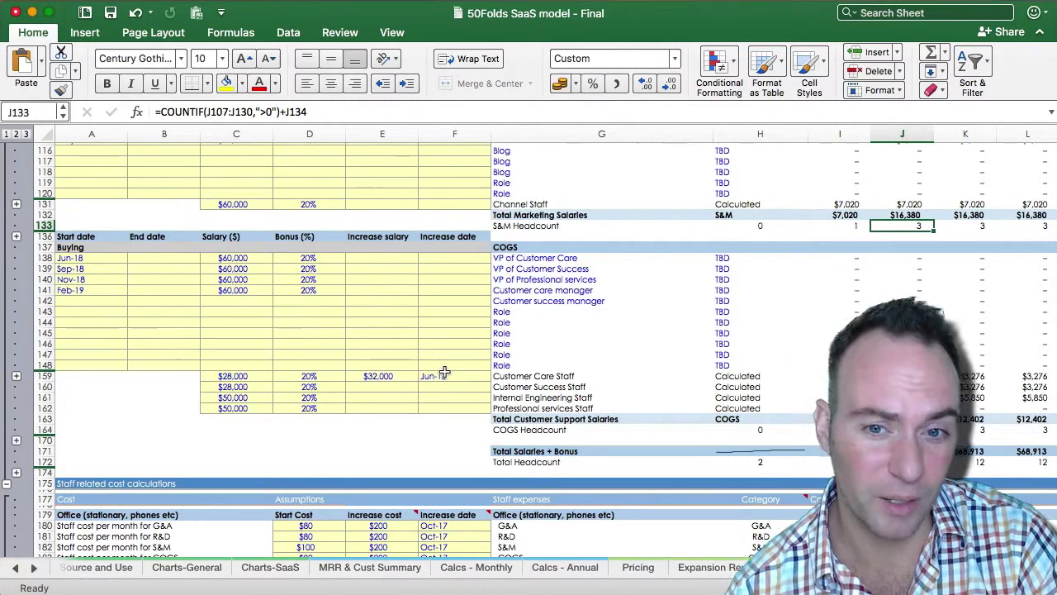
{"action": "left_click", "coordinate": [17, 442]}
{"action": "left_click", "coordinate": [760, 472]}
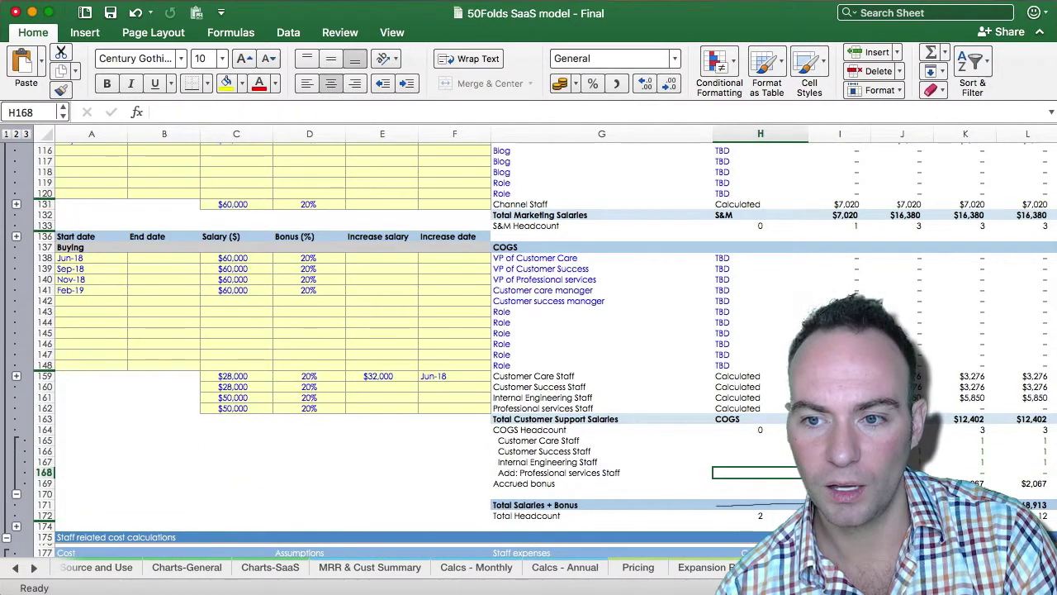
{"action": "left_click", "coordinate": [839, 375]}
{"action": "double_click", "coordinate": [839, 375]}
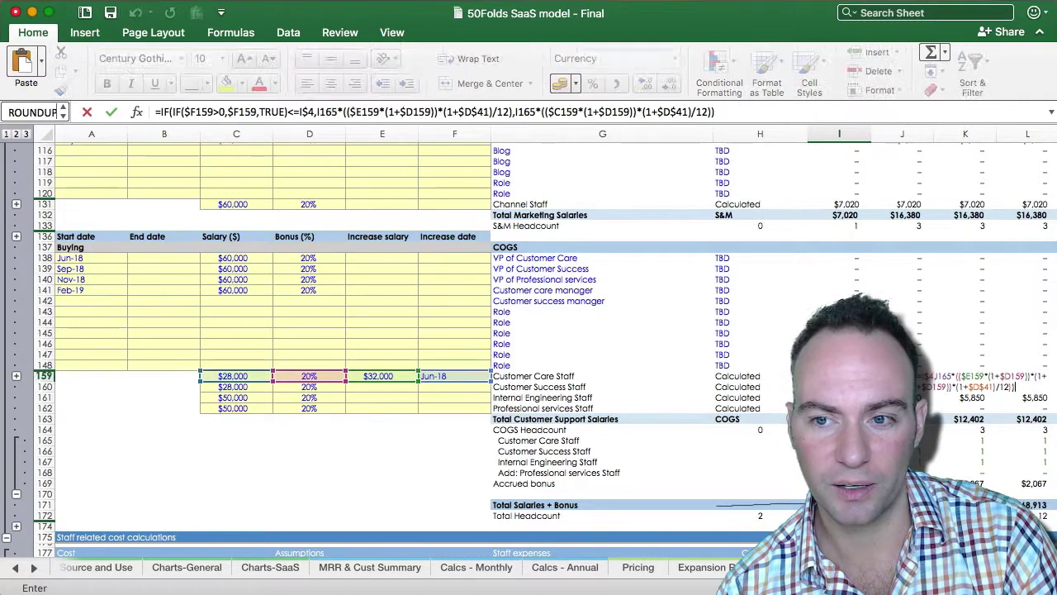
{"action": "key", "text": "Return"}
{"action": "key", "text": "Down"}
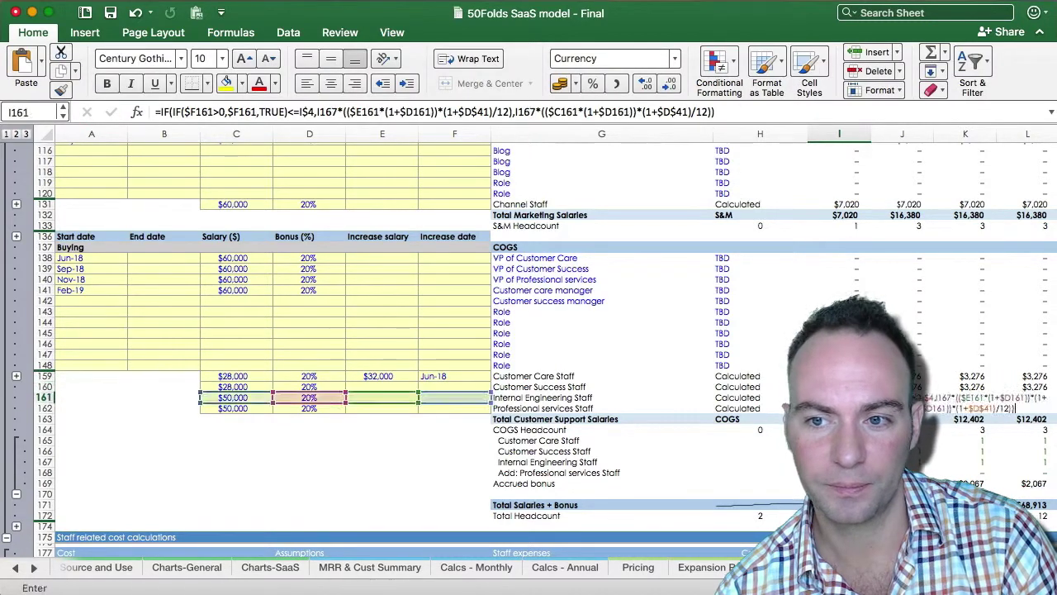
- Examine how the COGS staff headcount rows 166 and 167 link to the Expense calcs sheet
{"action": "key", "text": "Down"}
{"action": "key", "text": "Down"}
{"action": "key", "text": "Down"}
{"action": "key", "text": "Down"}
{"action": "key", "text": "Down"}
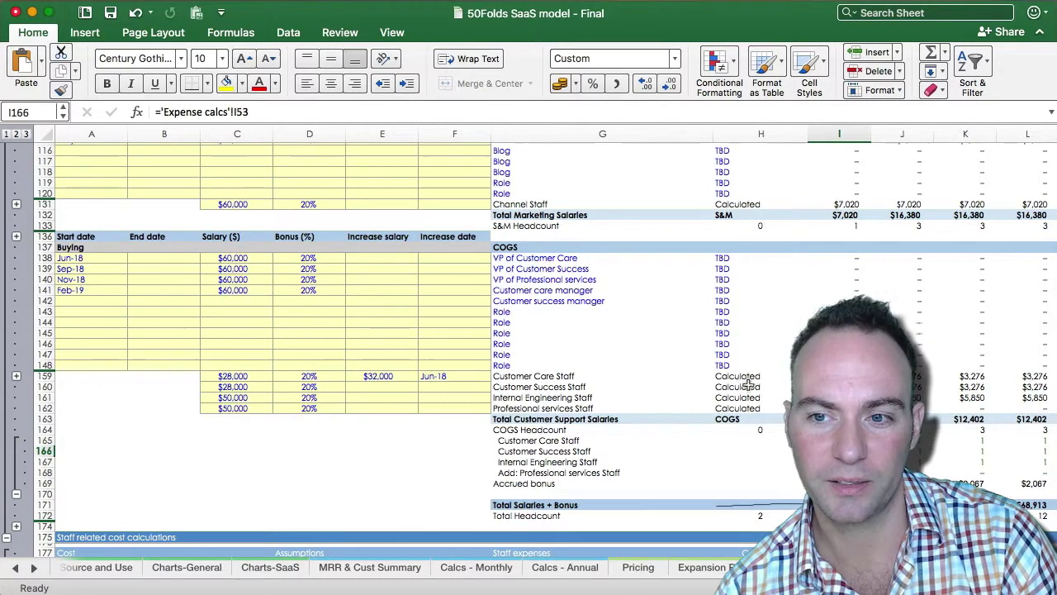
{"action": "left_click", "coordinate": [570, 464]}
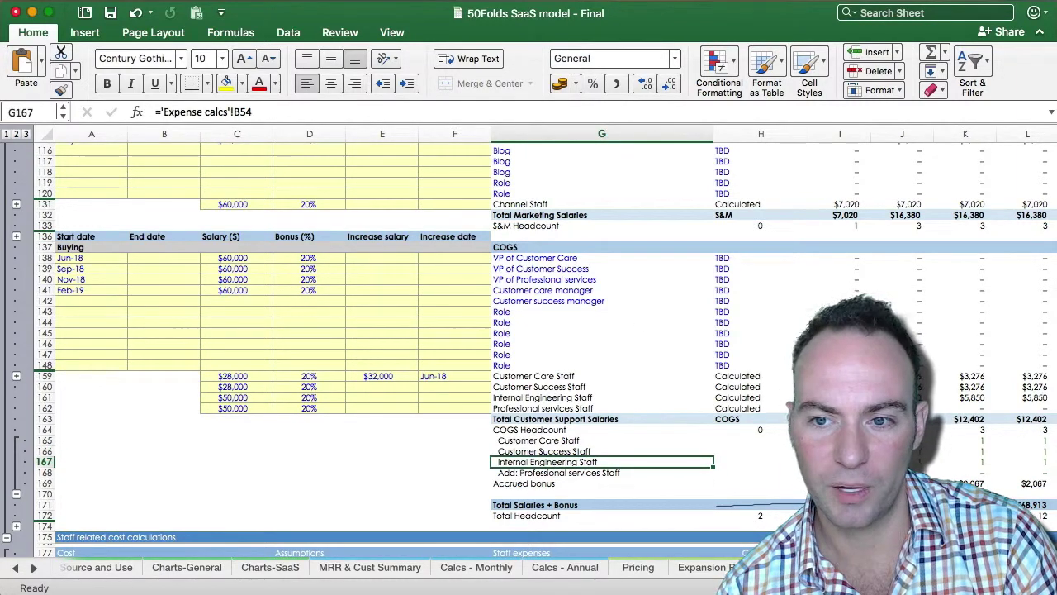
- Check the COGS accrued bonus array formula in I169, and collapse the headcount detail rows
{"action": "double_click", "coordinate": [839, 483]}
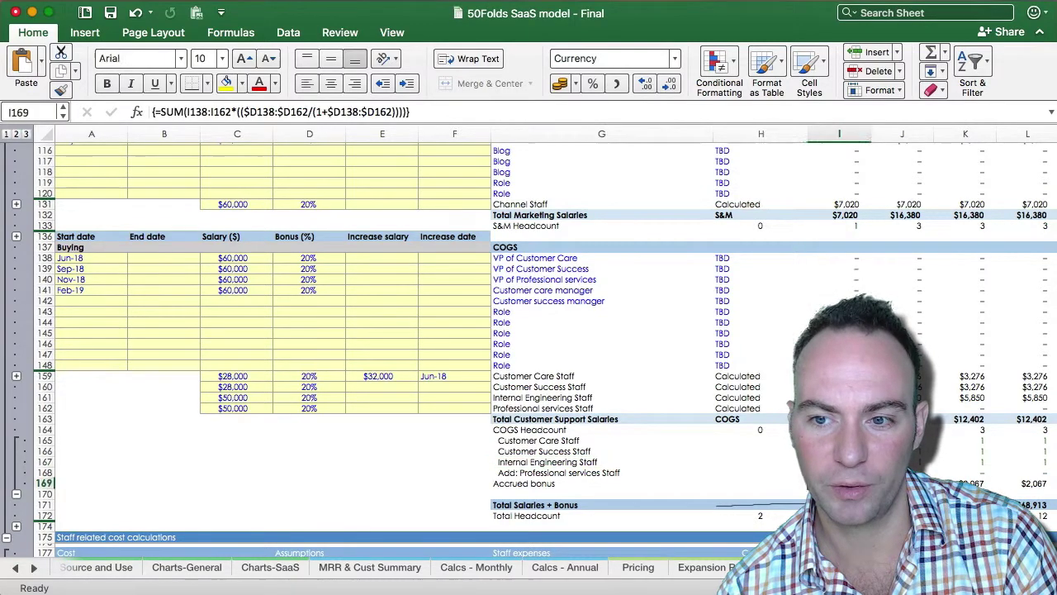
{"action": "key", "text": "ctrl+shift+Return"}
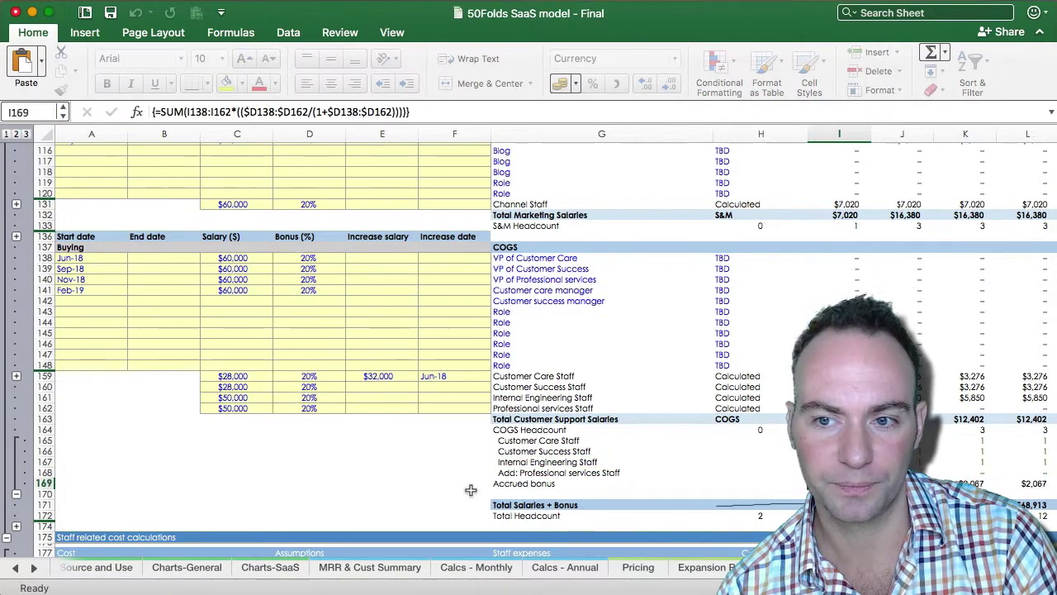
{"action": "left_click", "coordinate": [16, 493]}
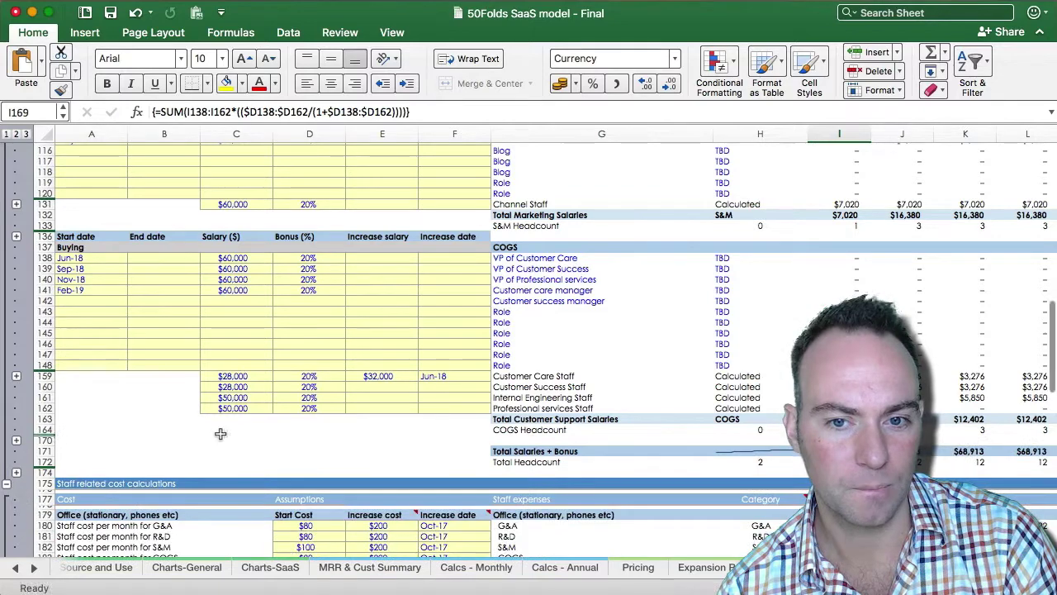
- Review the Total Salaries + Bonus row and the salary, bonus and increase assumptions across the G&A, R&D, S&M and COGS sections
{"action": "left_click", "coordinate": [493, 451]}
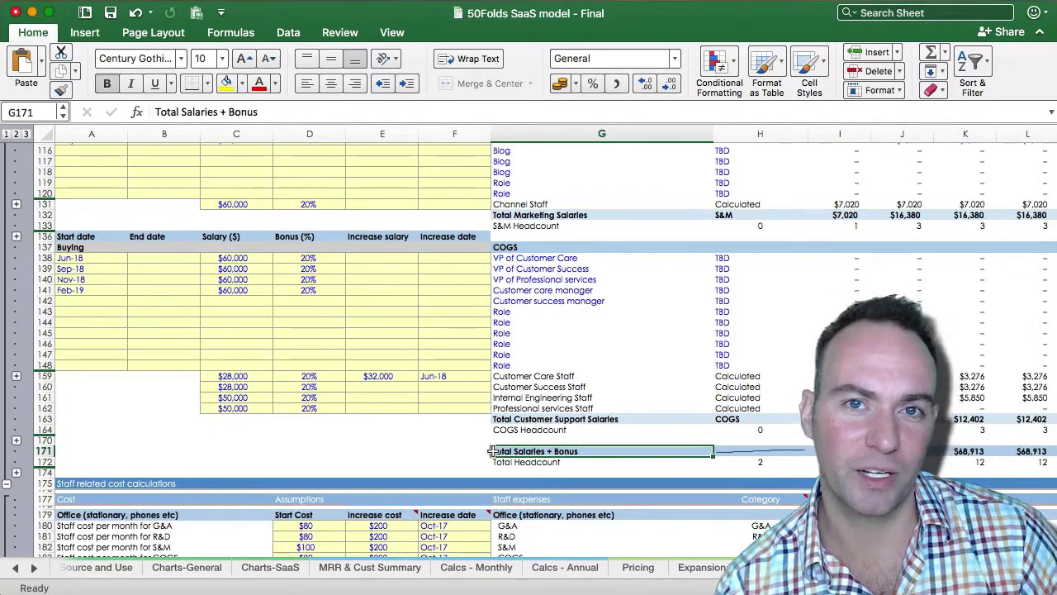
{"action": "scroll", "coordinate": [493, 450], "scroll_direction": "up", "scroll_amount": 1}
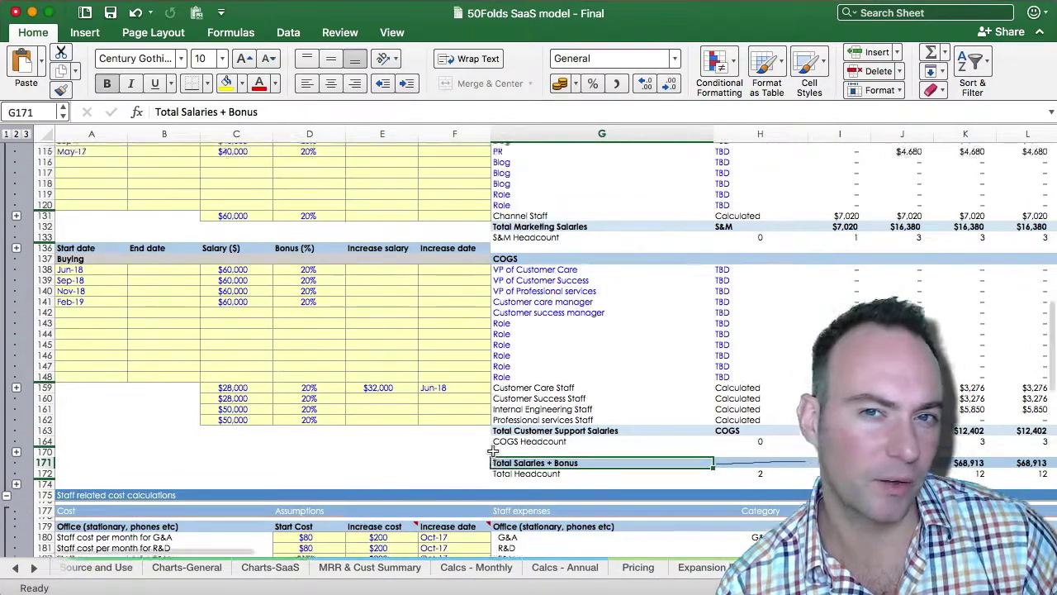
{"action": "scroll", "coordinate": [493, 451], "scroll_direction": "up", "scroll_amount": 20}
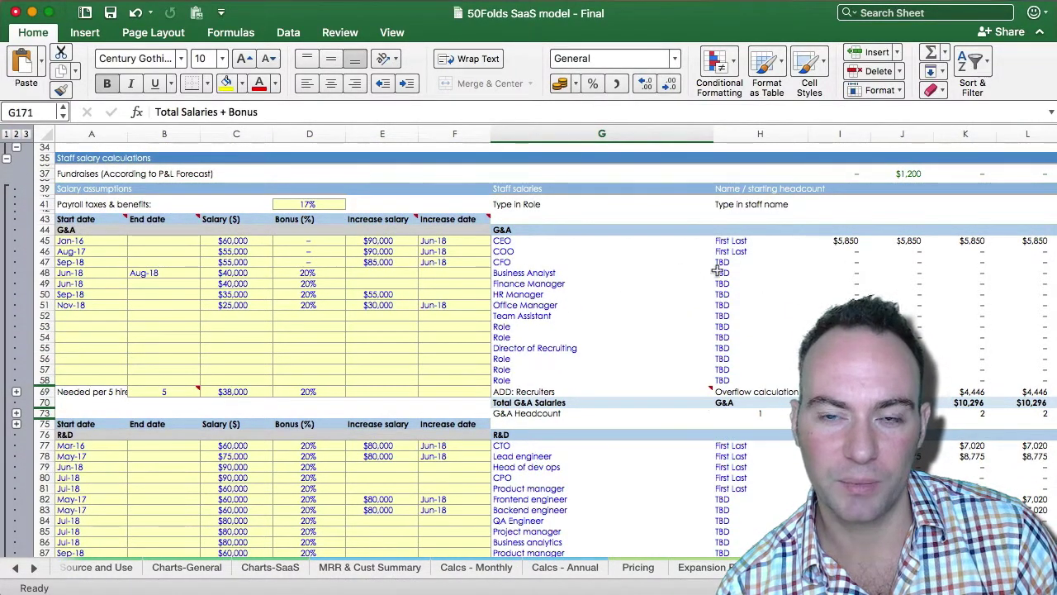
{"action": "scroll", "coordinate": [725, 385], "scroll_direction": "down", "scroll_amount": 10}
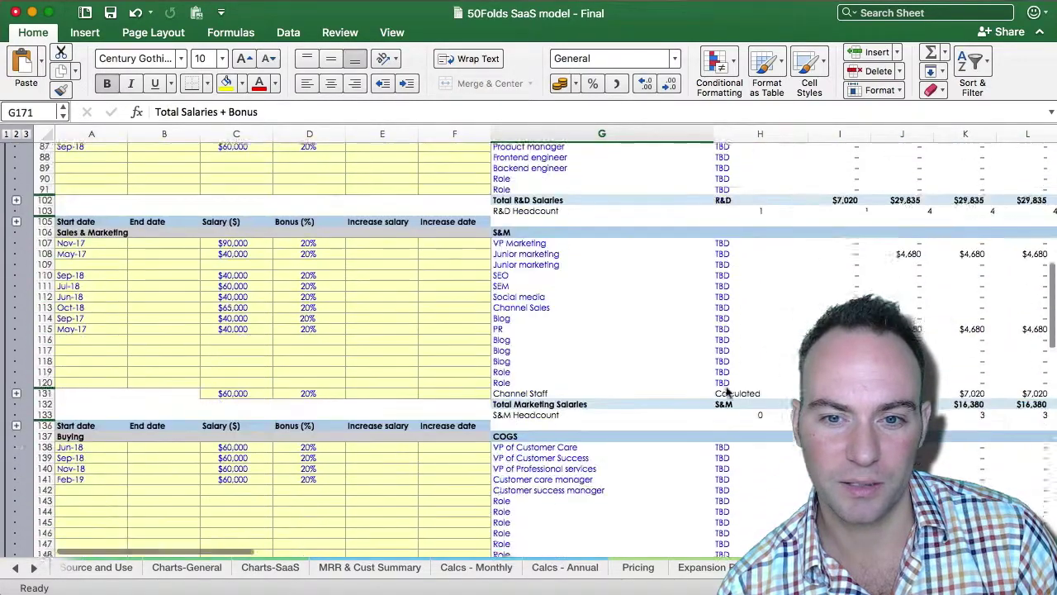
{"action": "scroll", "coordinate": [727, 392], "scroll_direction": "up", "scroll_amount": 10}
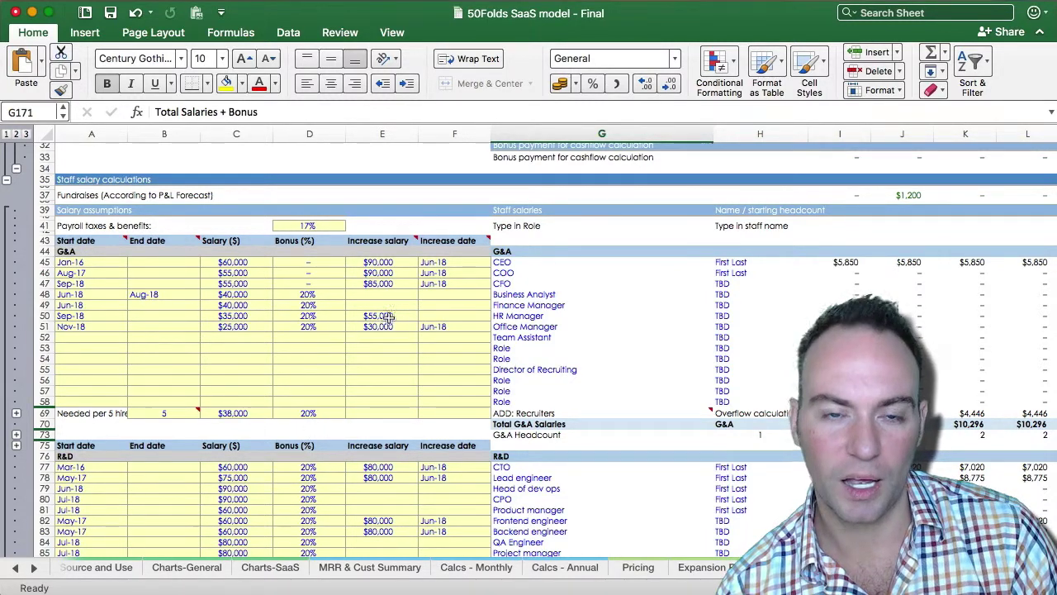
{"action": "mouse_move", "coordinate": [393, 241]}
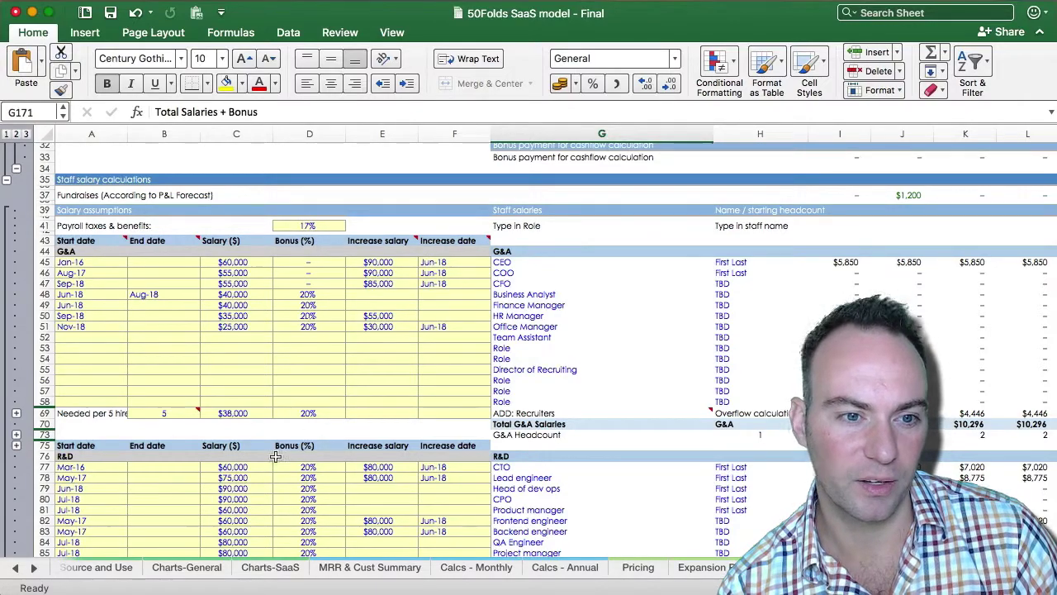
{"action": "scroll", "coordinate": [276, 455], "scroll_direction": "down", "scroll_amount": 15}
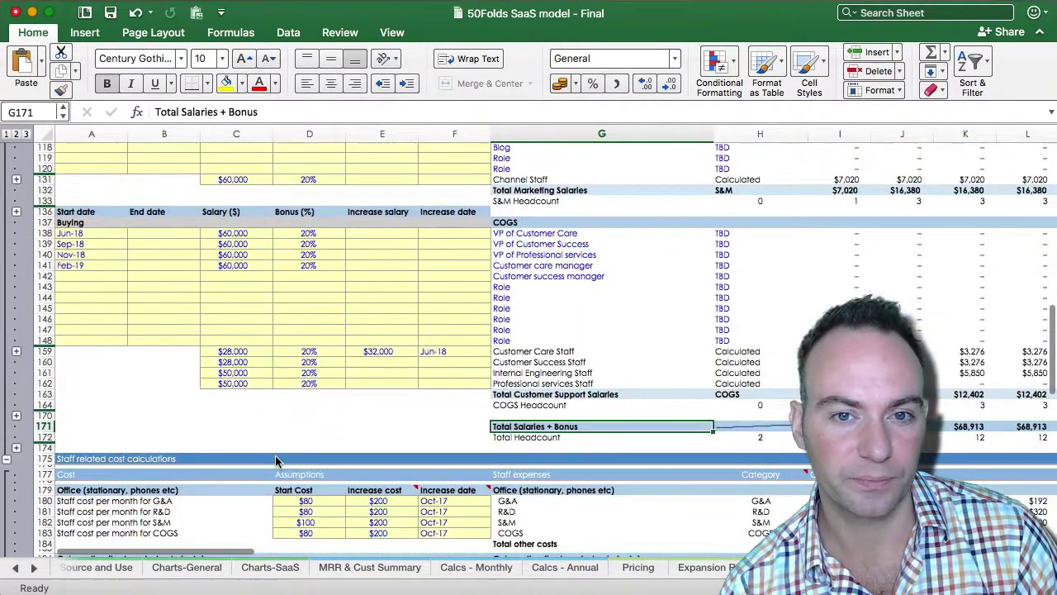
- Try an increase salary of $120,000 for the CEO in E45, and undo the entry
{"action": "scroll", "coordinate": [275, 455], "scroll_direction": "up", "scroll_amount": 15}
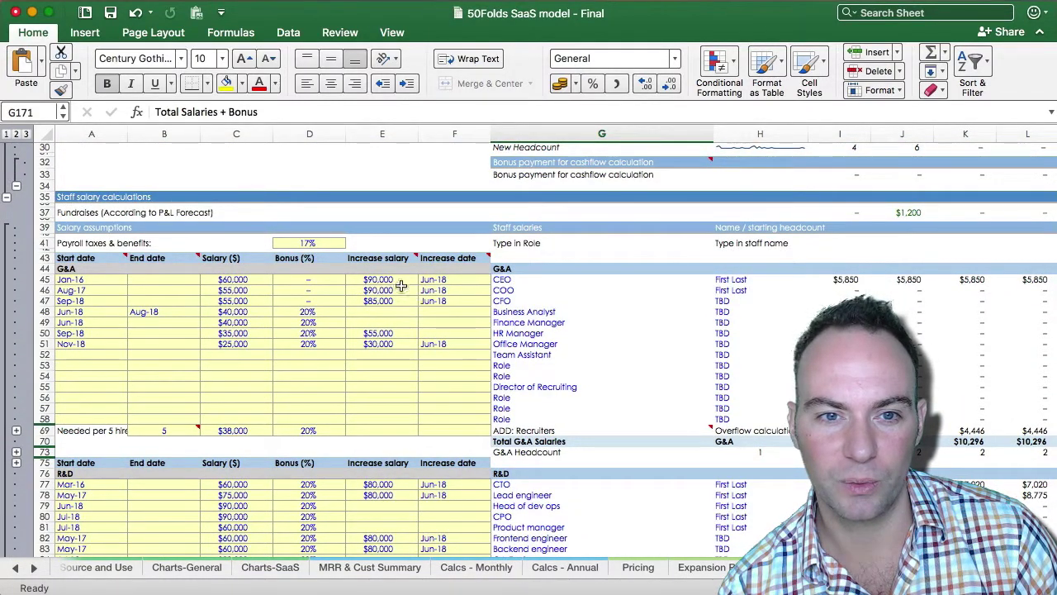
{"action": "left_click", "coordinate": [391, 282]}
{"action": "type", "text": "120000"}
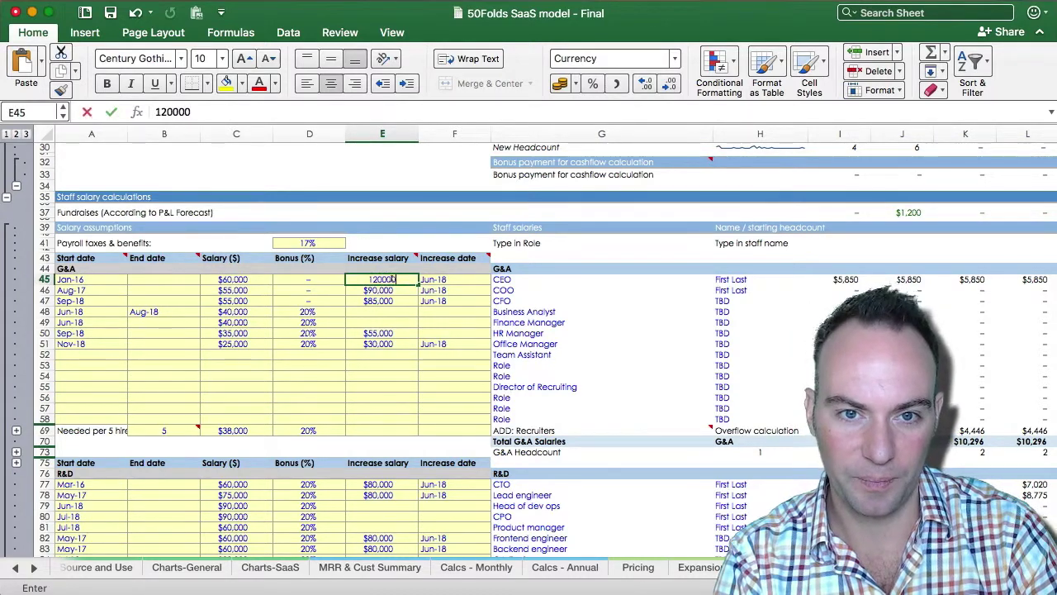
{"action": "key", "text": "Return"}
{"action": "key", "text": "Up"}
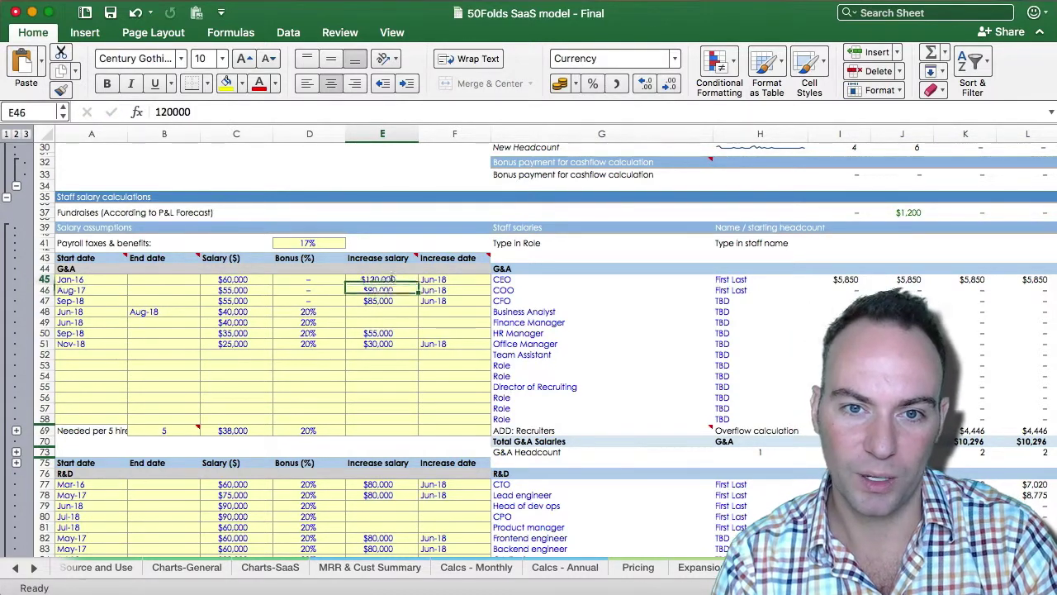
{"action": "key", "text": "Right"}
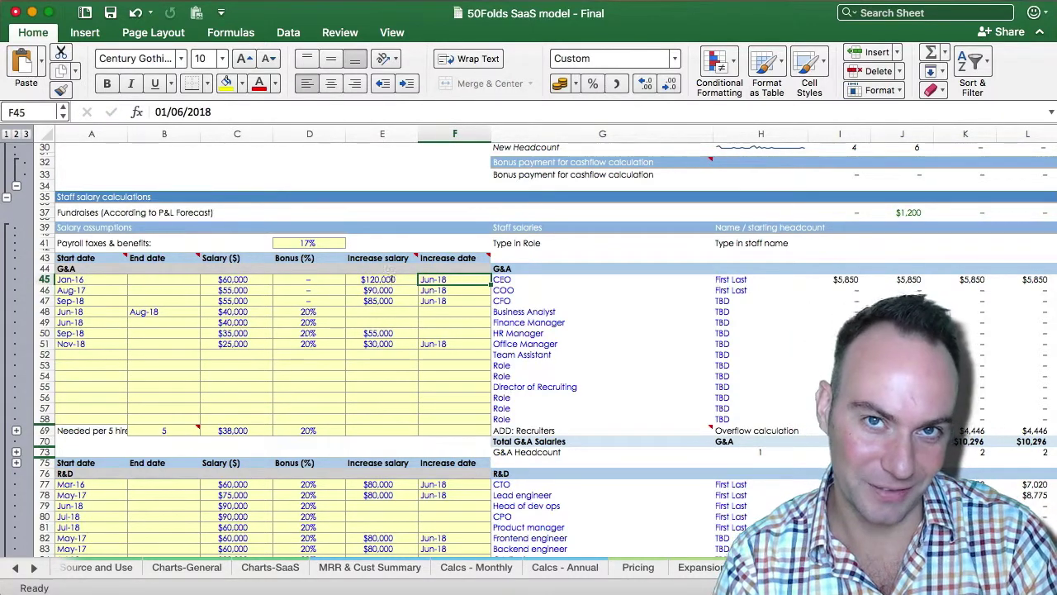
{"action": "key", "text": "super+z"}
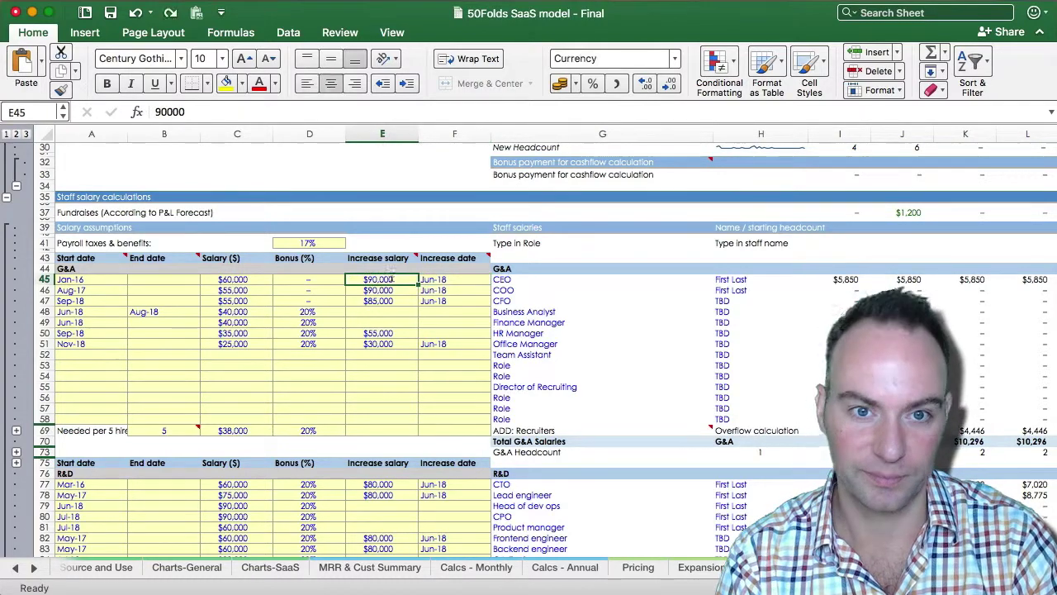
- Examine the COGS totals and the monthly summary costs and headcount at the start of the sheet
{"action": "scroll", "coordinate": [392, 281], "scroll_direction": "down", "scroll_amount": 5}
{"action": "scroll", "coordinate": [393, 287], "scroll_direction": "down", "scroll_amount": 12}
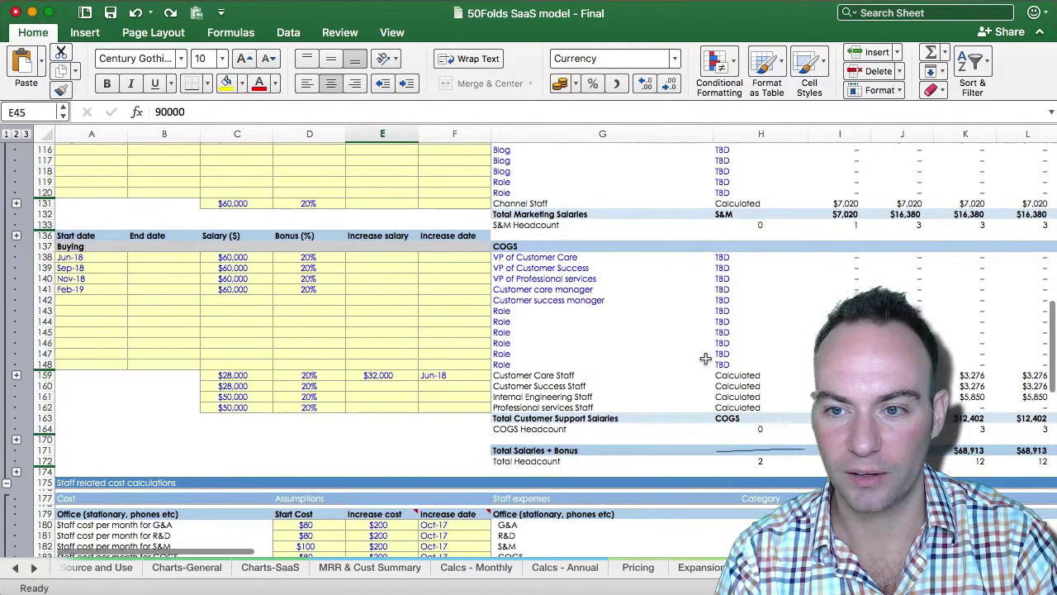
{"action": "scroll", "coordinate": [706, 363], "scroll_direction": "down", "scroll_amount": 1}
{"action": "scroll", "coordinate": [803, 412], "scroll_direction": "up", "scroll_amount": 20}
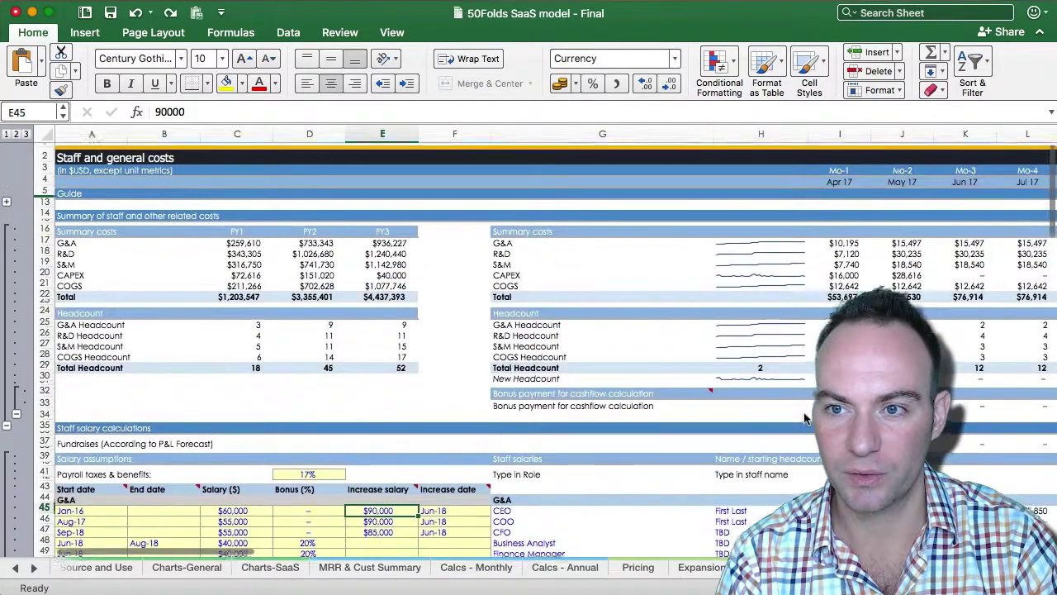
{"action": "scroll", "coordinate": [887, 285], "scroll_direction": "right", "scroll_amount": 1}
{"action": "scroll", "coordinate": [888, 284], "scroll_direction": "right", "scroll_amount": 6}
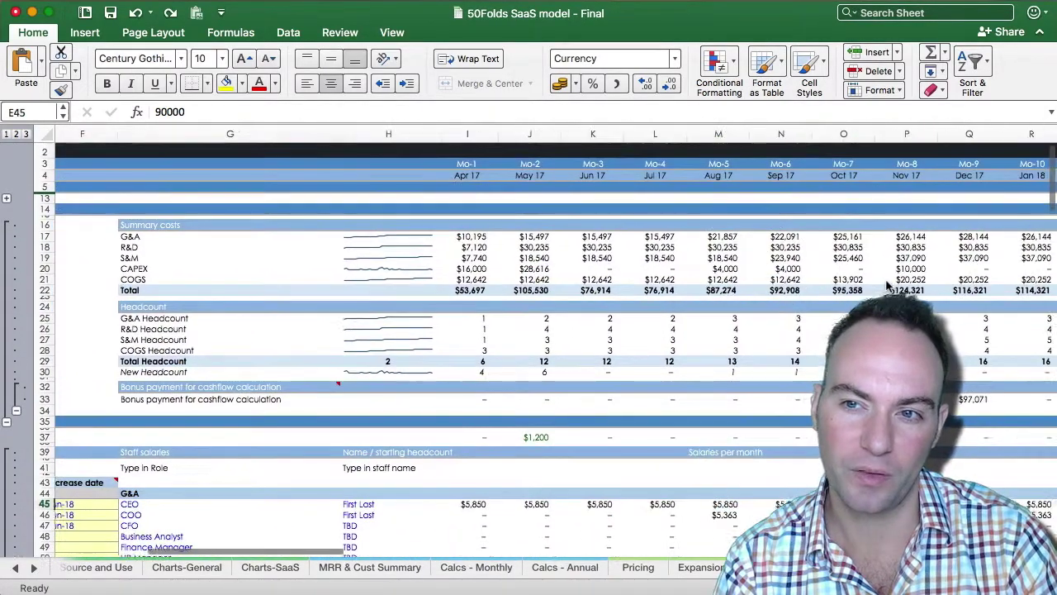
{"action": "scroll", "coordinate": [887, 285], "scroll_direction": "left", "scroll_amount": 4}
{"action": "scroll", "coordinate": [888, 285], "scroll_direction": "left", "scroll_amount": 2}
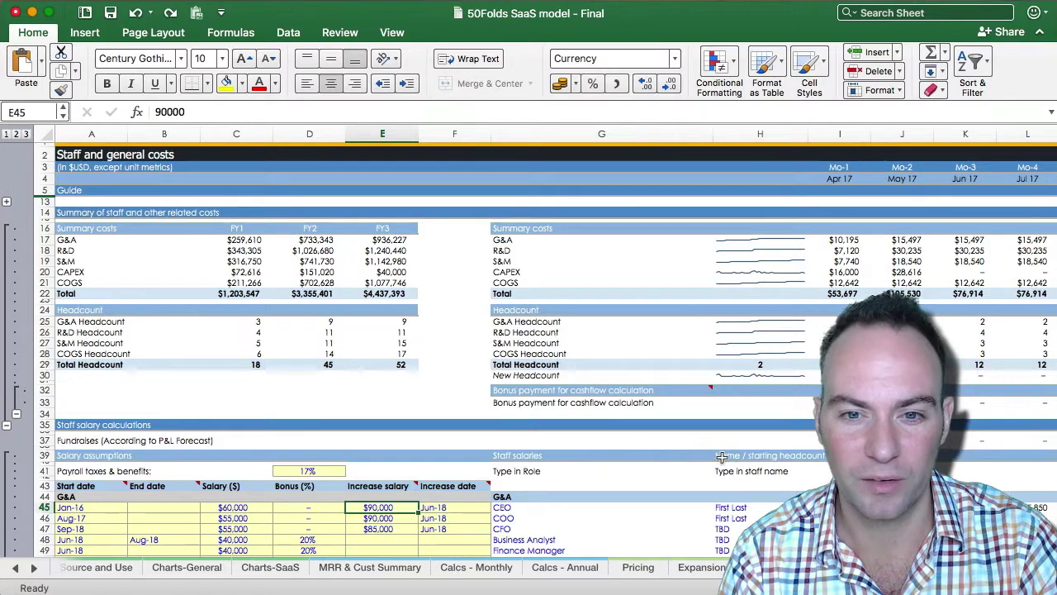
- Check the Fundraises row's link to the P&L Forecast in J37 and locate the May 18 fundraise in column V
{"action": "left_click", "coordinate": [902, 440]}
{"action": "scroll", "coordinate": [901, 440], "scroll_direction": "right", "scroll_amount": 3}
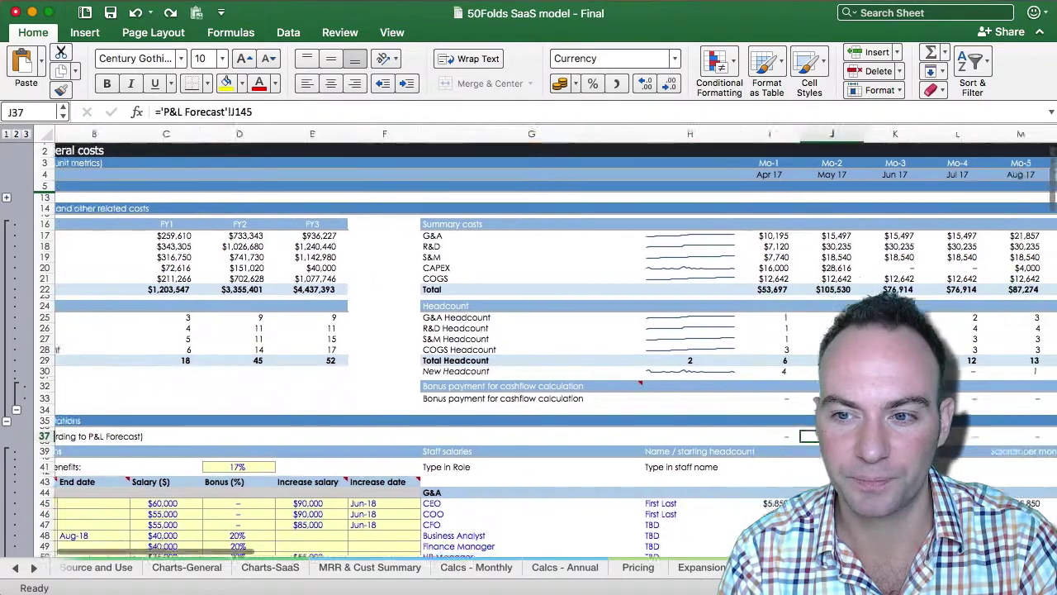
{"action": "scroll", "coordinate": [771, 413], "scroll_direction": "down", "scroll_amount": 2}
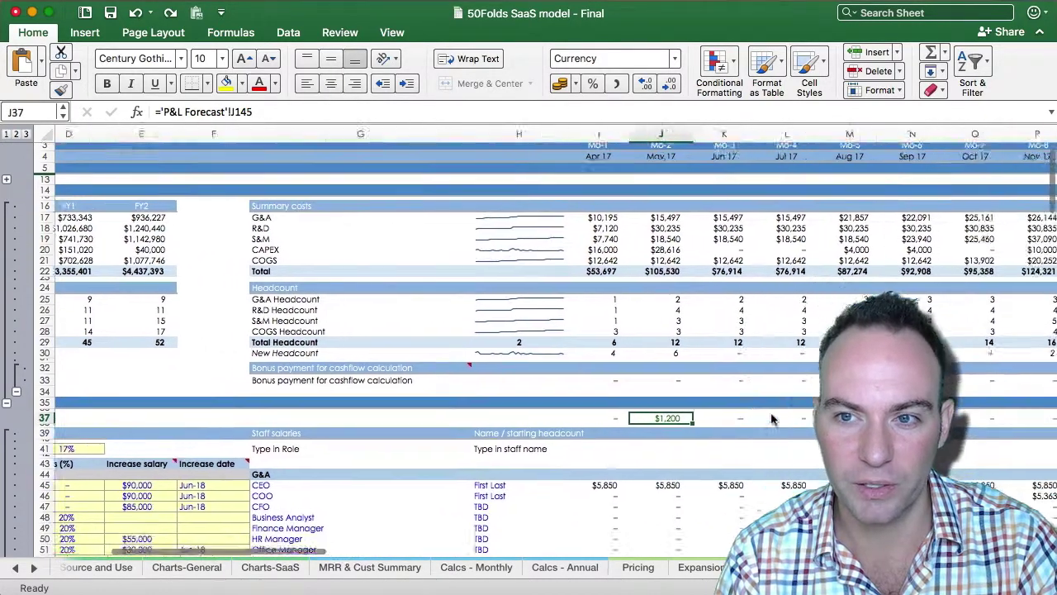
{"action": "scroll", "coordinate": [770, 414], "scroll_direction": "right", "scroll_amount": 5}
{"action": "scroll", "coordinate": [770, 419], "scroll_direction": "right", "scroll_amount": 3}
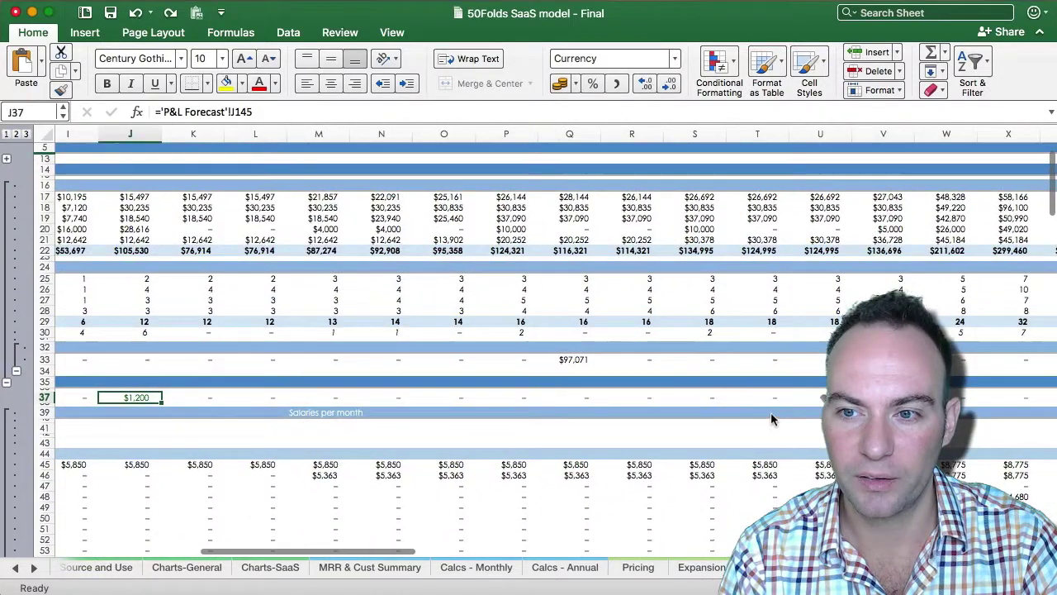
{"action": "left_click_drag", "start_coordinate": [884, 397], "coordinate": [884, 413]}
{"action": "scroll", "coordinate": [529, 347], "scroll_direction": "up", "scroll_amount": 2}
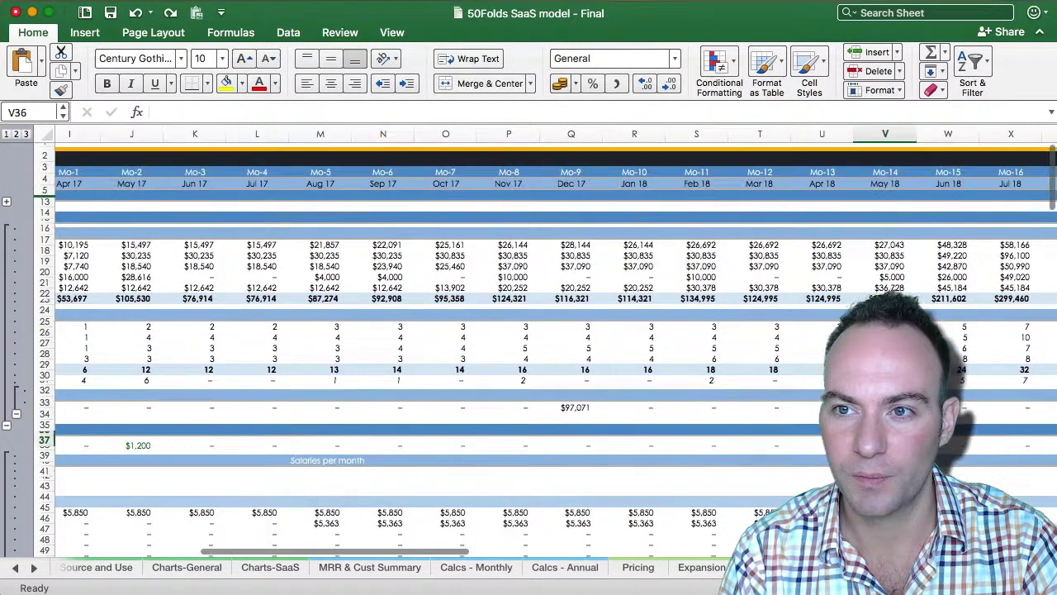
- Compare the monthly salaries and headcount of each department before and after the May 18 fundraise
{"action": "scroll", "coordinate": [529, 347], "scroll_direction": "down", "scroll_amount": 10}
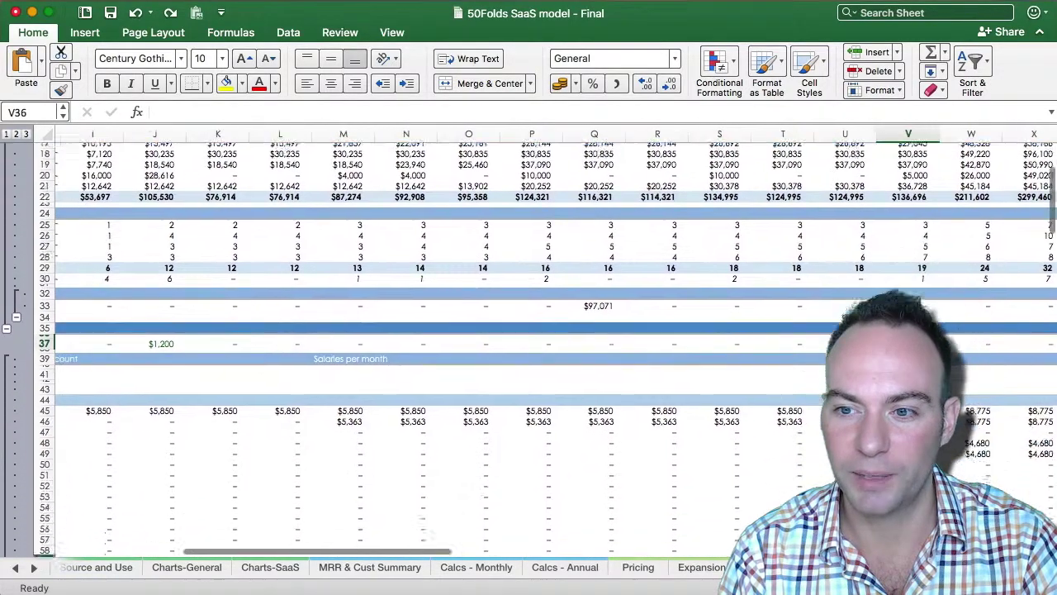
{"action": "scroll", "coordinate": [529, 343], "scroll_direction": "right", "scroll_amount": 5}
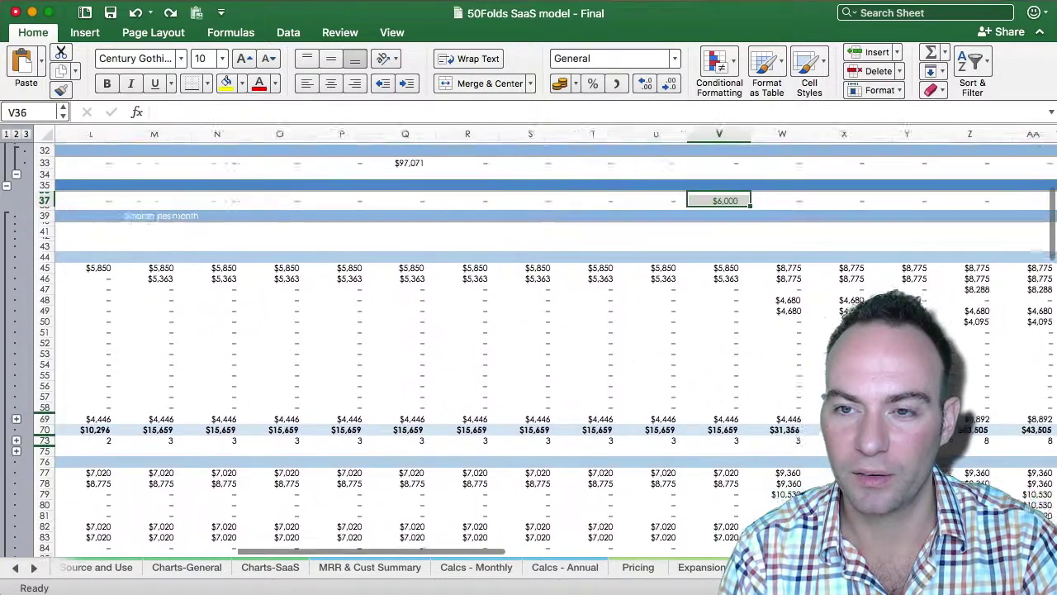
{"action": "scroll", "coordinate": [529, 342], "scroll_direction": "right", "scroll_amount": 1}
{"action": "scroll", "coordinate": [529, 342], "scroll_direction": "up", "scroll_amount": 1}
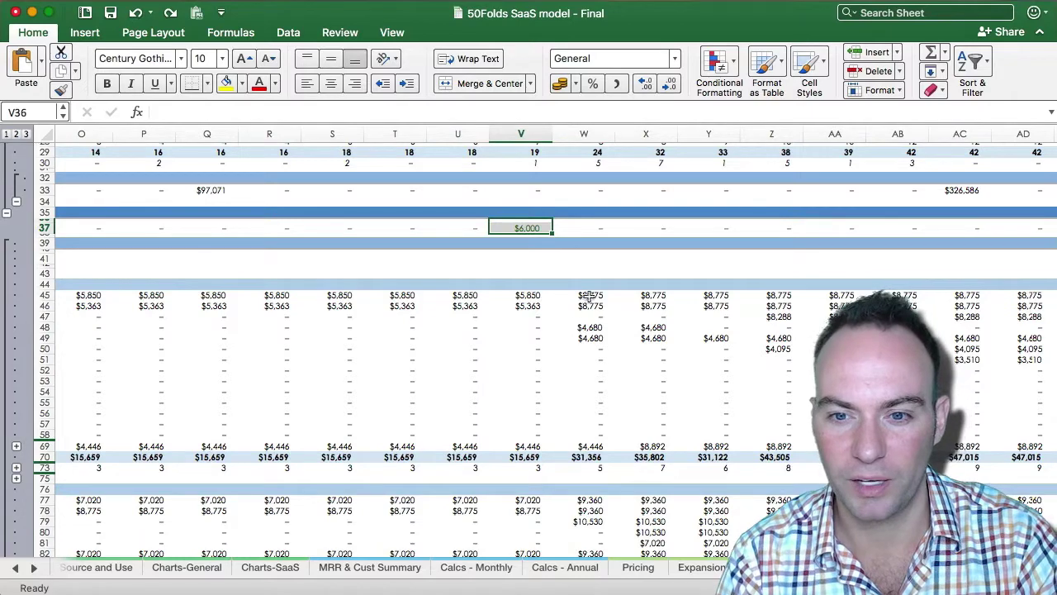
{"action": "scroll", "coordinate": [803, 378], "scroll_direction": "down", "scroll_amount": 8}
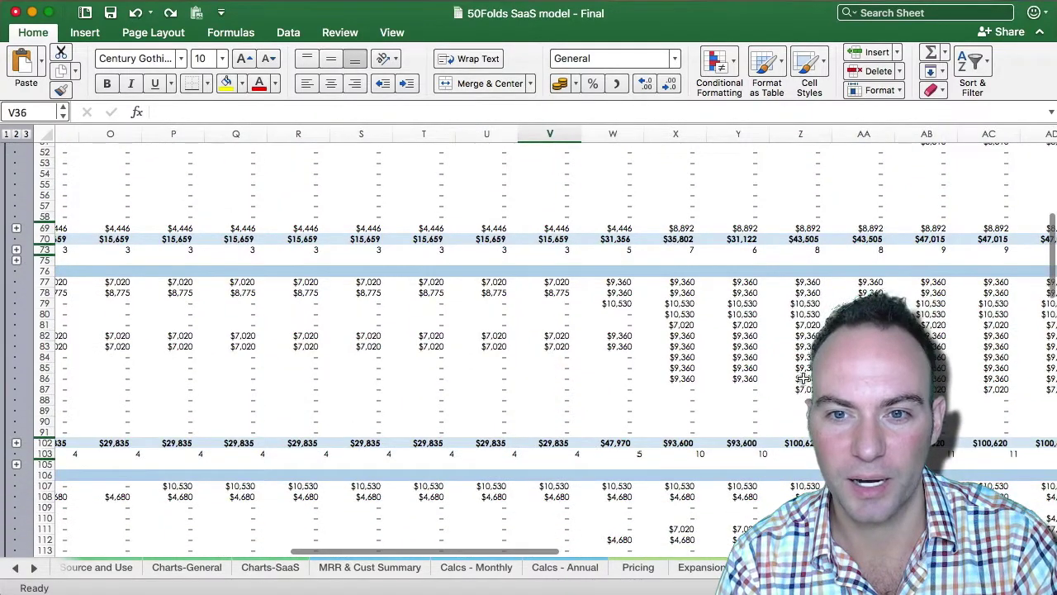
{"action": "scroll", "coordinate": [710, 369], "scroll_direction": "down", "scroll_amount": 10}
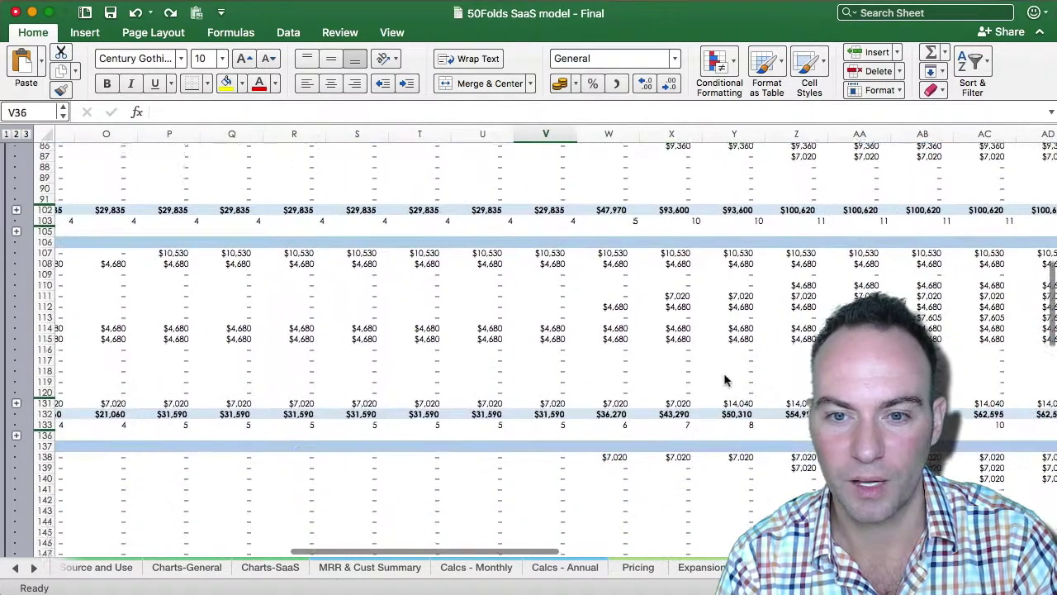
{"action": "scroll", "coordinate": [552, 393], "scroll_direction": "up", "scroll_amount": 15}
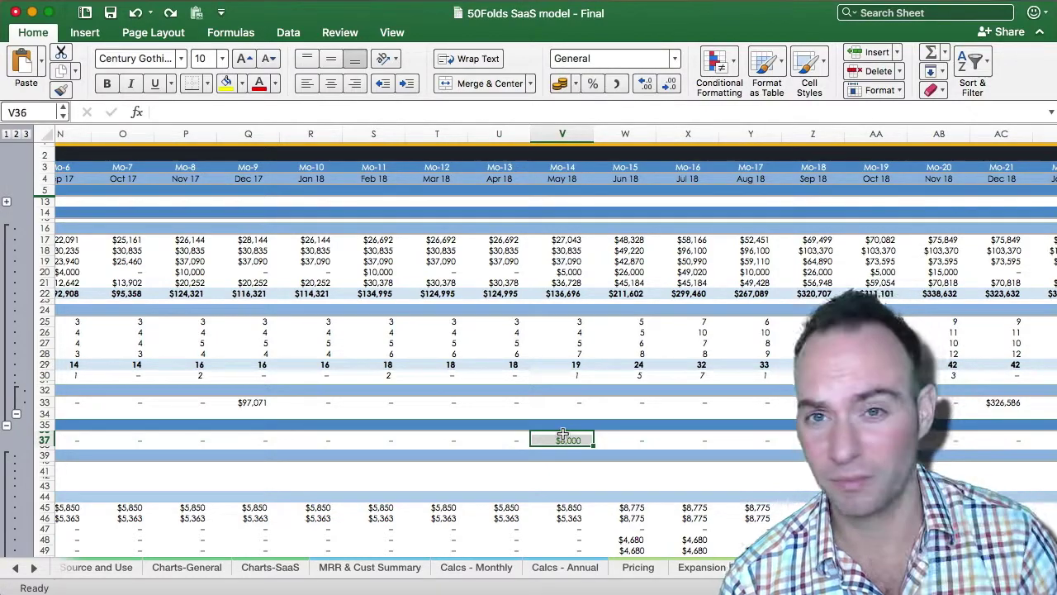
- Review the Staff related cost calculations section covering office, onboarding, travel and various costs
{"action": "scroll", "coordinate": [562, 433], "scroll_direction": "left", "scroll_amount": 10}
{"action": "scroll", "coordinate": [562, 434], "scroll_direction": "down", "scroll_amount": 10}
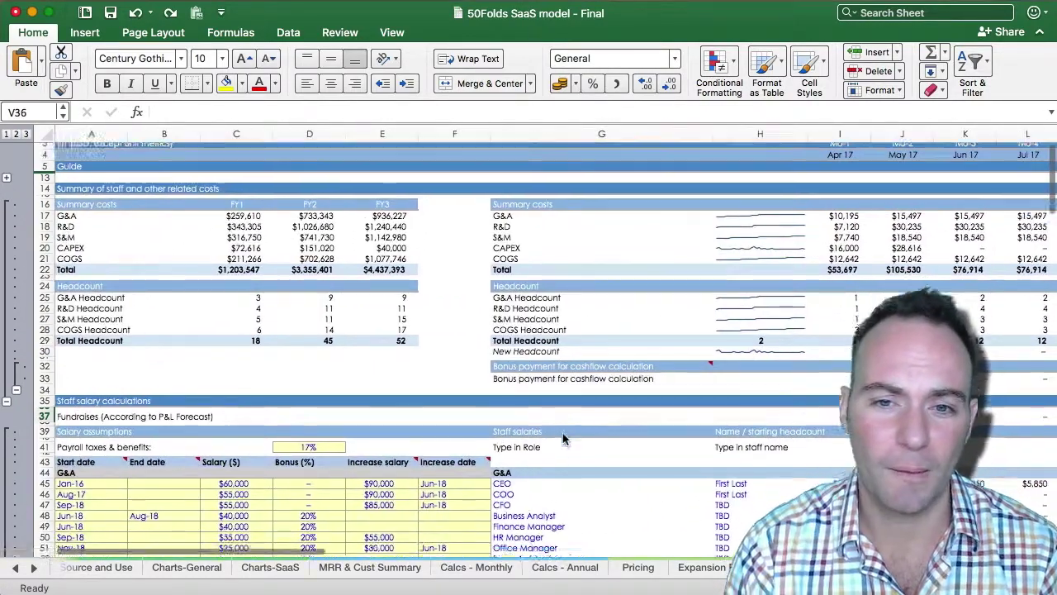
{"action": "scroll", "coordinate": [562, 439], "scroll_direction": "down", "scroll_amount": 15}
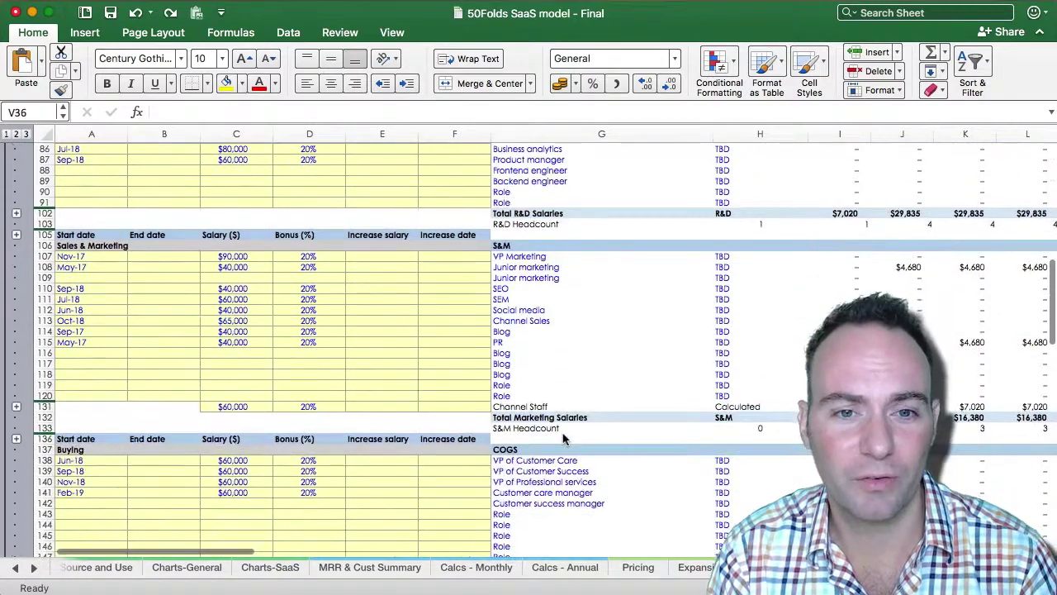
{"action": "scroll", "coordinate": [563, 438], "scroll_direction": "down", "scroll_amount": 5}
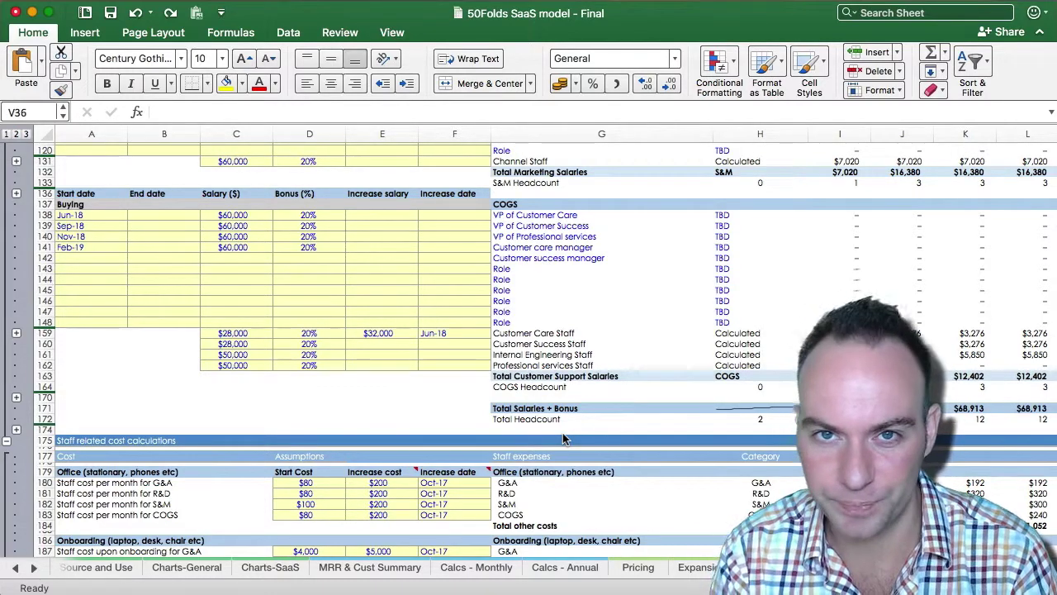
{"action": "scroll", "coordinate": [563, 439], "scroll_direction": "down", "scroll_amount": 10}
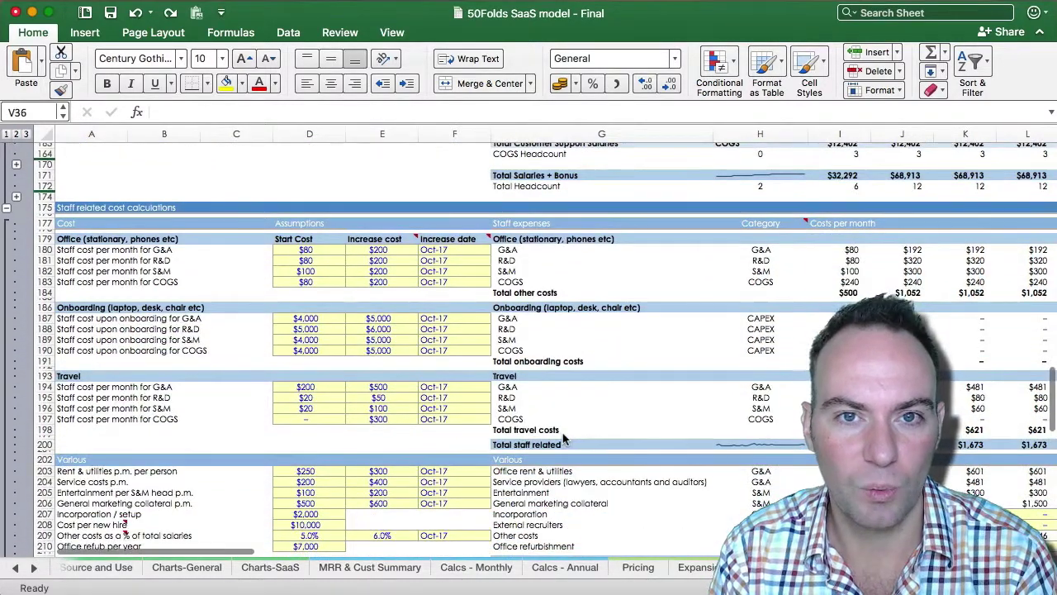
{"action": "scroll", "coordinate": [563, 439], "scroll_direction": "down", "scroll_amount": 2}
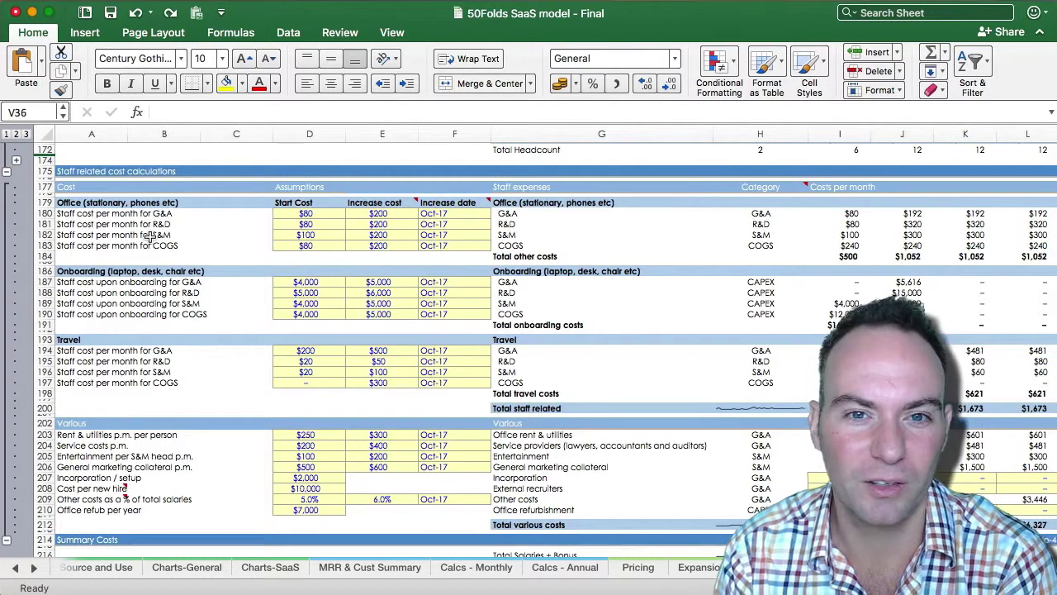
- Inspect the start cost, increase cost and increase date assumptions for monthly office costs in rows 180 to 182
{"action": "left_click", "coordinate": [334, 209]}
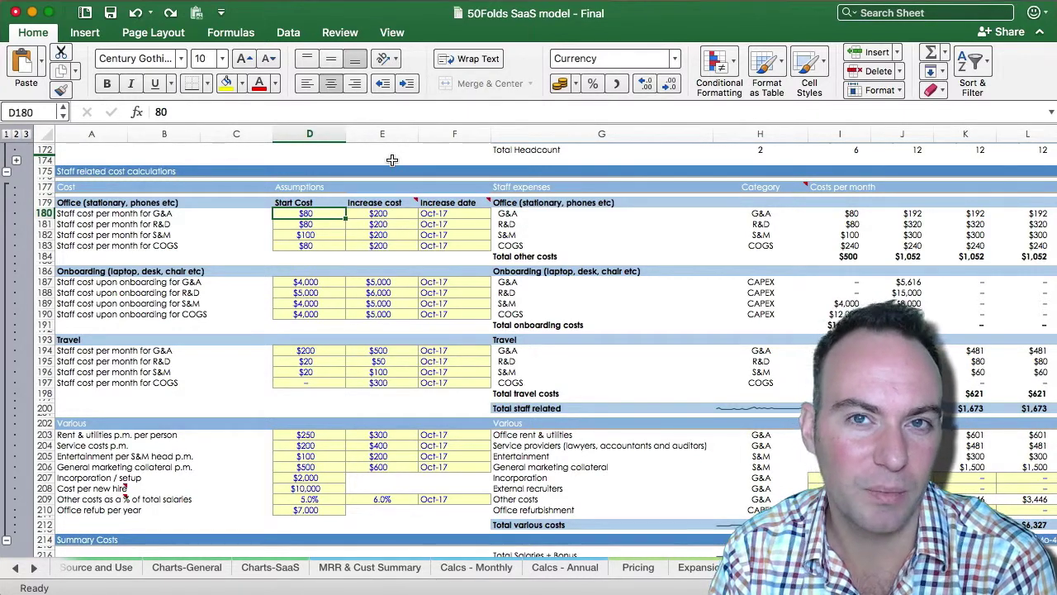
{"action": "key", "text": "Down"}
{"action": "key", "text": "Down"}
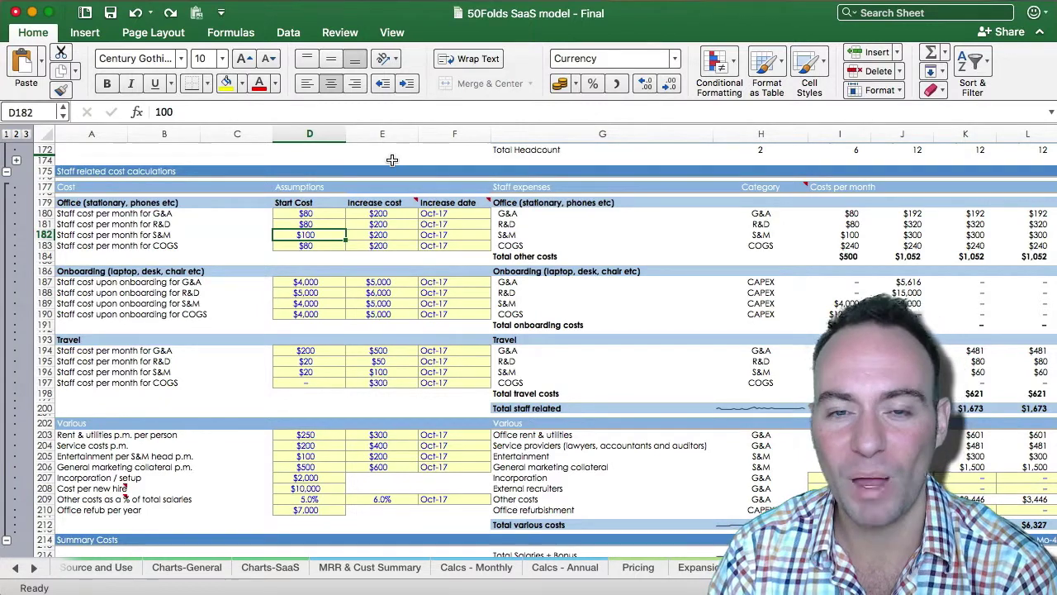
{"action": "key", "text": "Right"}
{"action": "key", "text": "Right"}
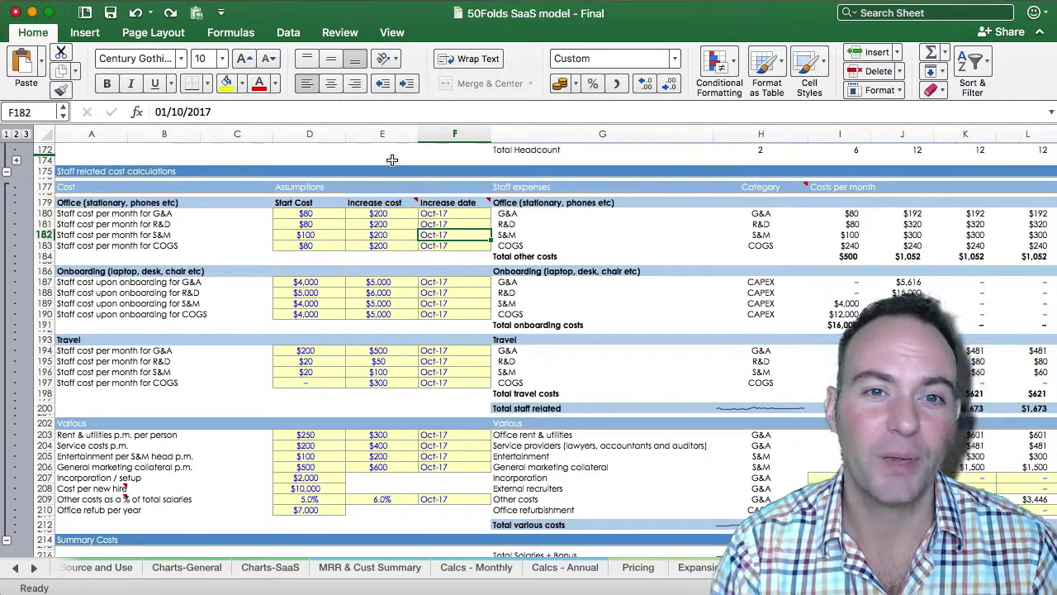
{"action": "key", "text": "Left"}
{"action": "key", "text": "Up"}
{"action": "key", "text": "Up"}
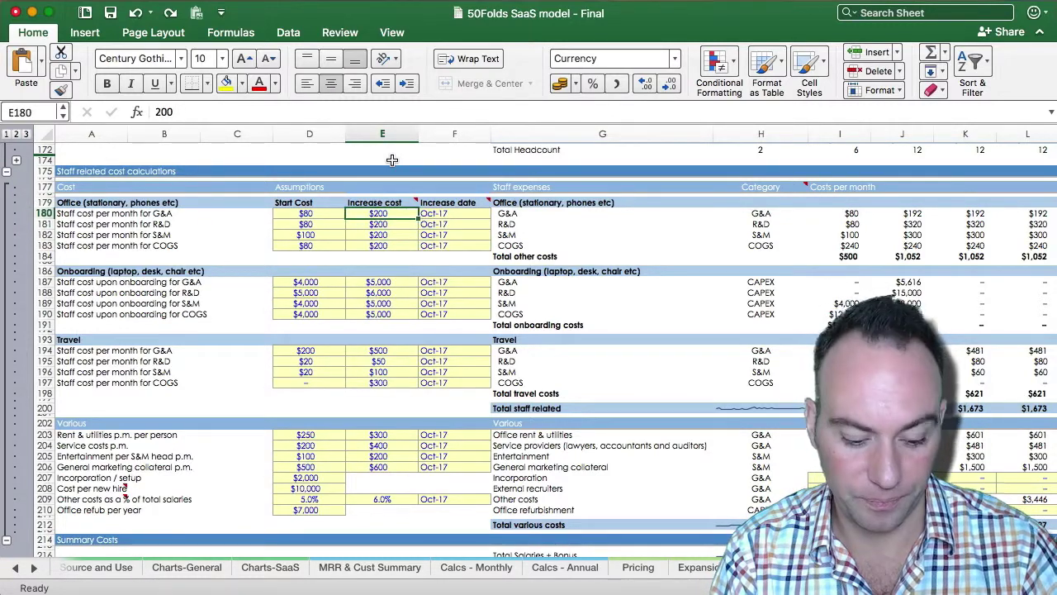
- Try clearing the G&A office increase cost and increase date in E180:F180, and undo the deletion
{"action": "key", "text": "shift+Right"}
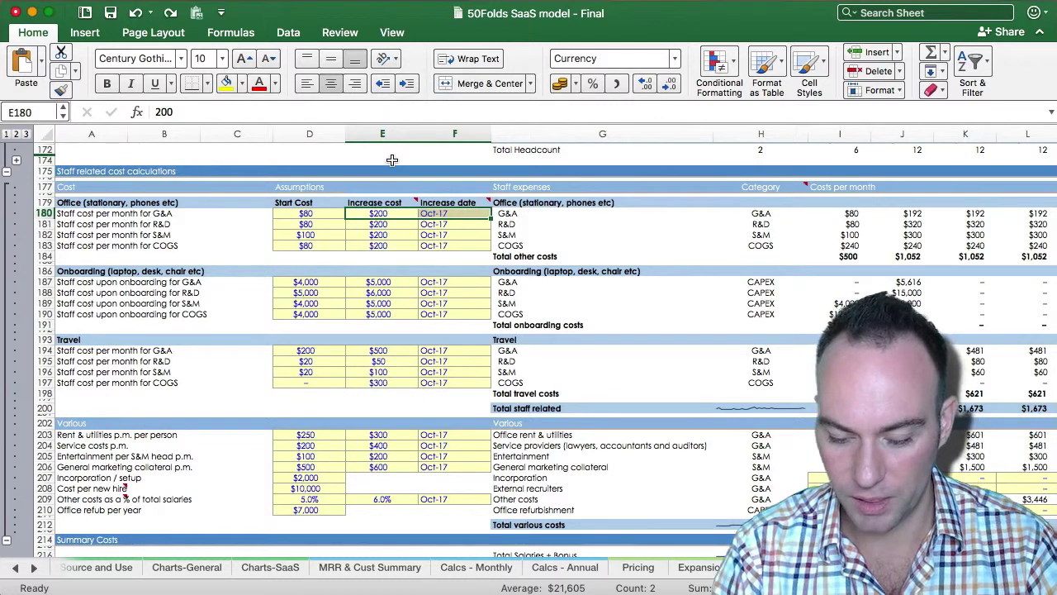
{"action": "key", "text": "Delete"}
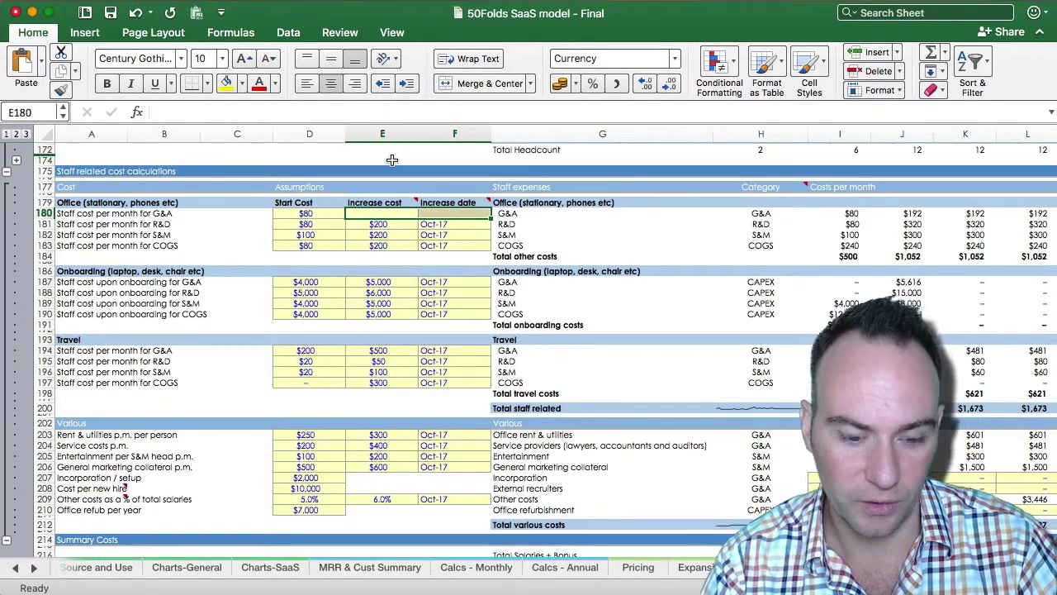
{"action": "key", "text": "super+z"}
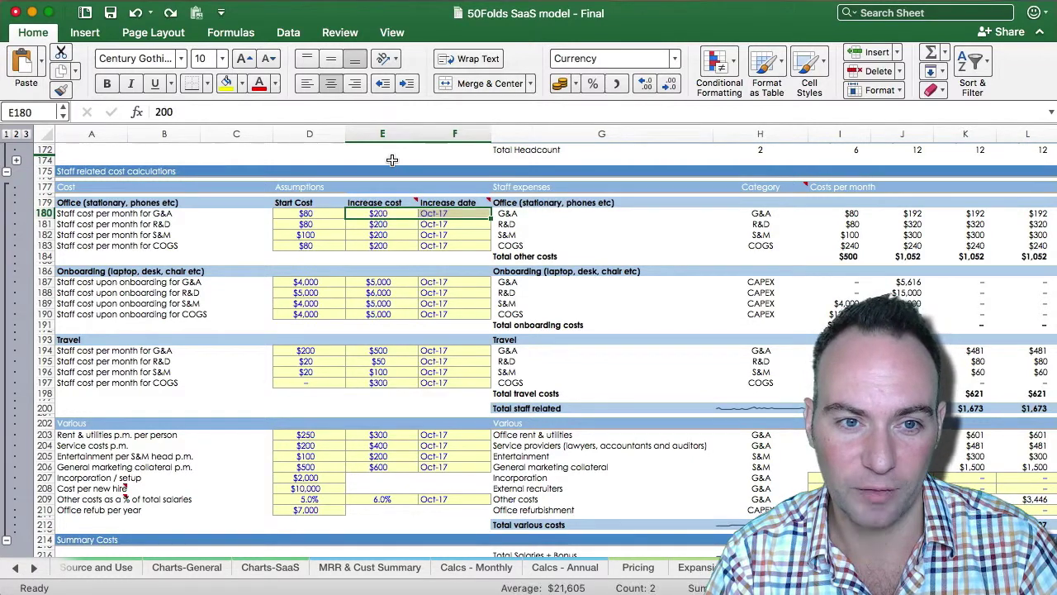
- Inspect the onboarding start costs for G&A, R&D, S&M and COGS in D187:D190
{"action": "key", "text": "Down"}
{"action": "key", "text": "Down"}
{"action": "key", "text": "Down"}
{"action": "key", "text": "Down"}
{"action": "key", "text": "Down"}
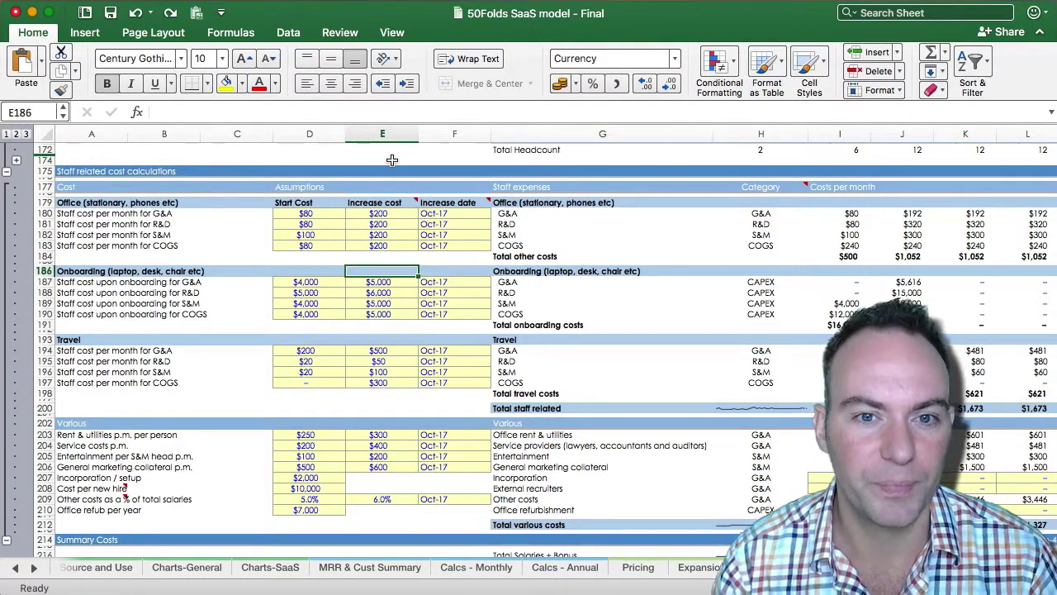
{"action": "key", "text": "Left"}
{"action": "key", "text": "Down"}
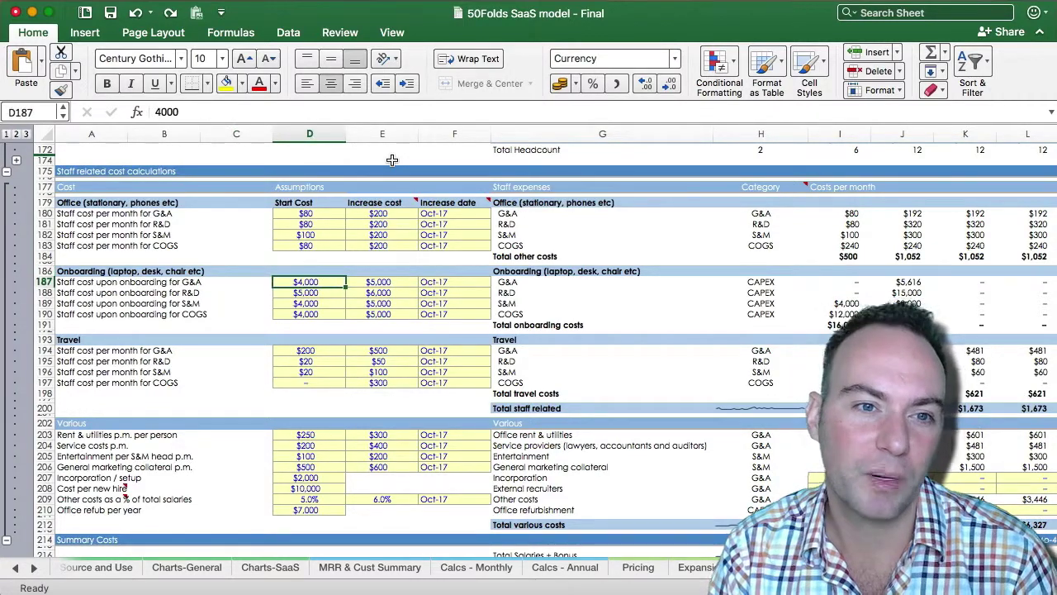
{"action": "key", "text": "Down"}
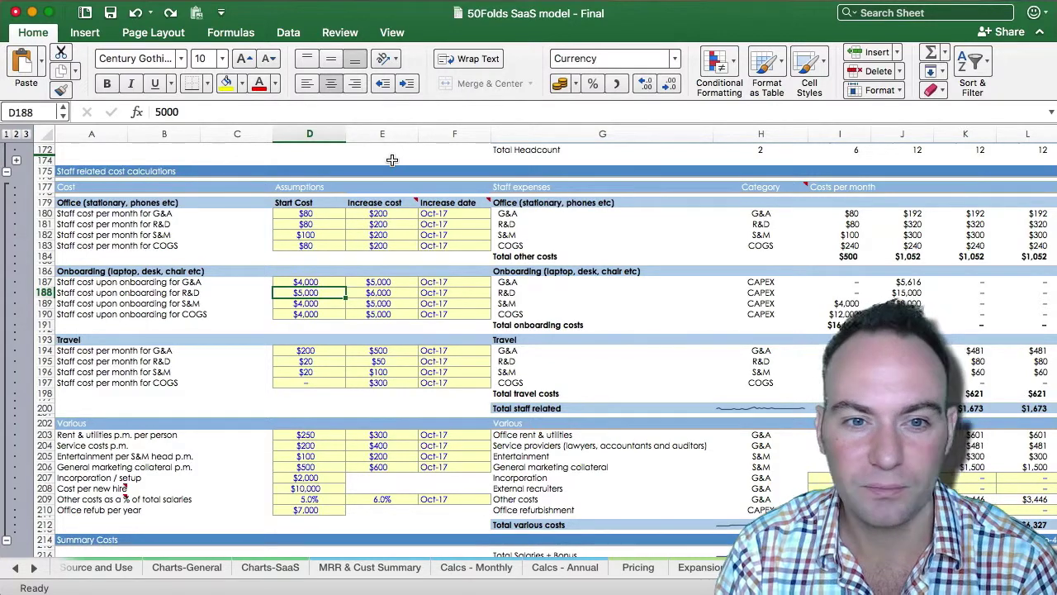
{"action": "key", "text": "Down"}
{"action": "key", "text": "Down"}
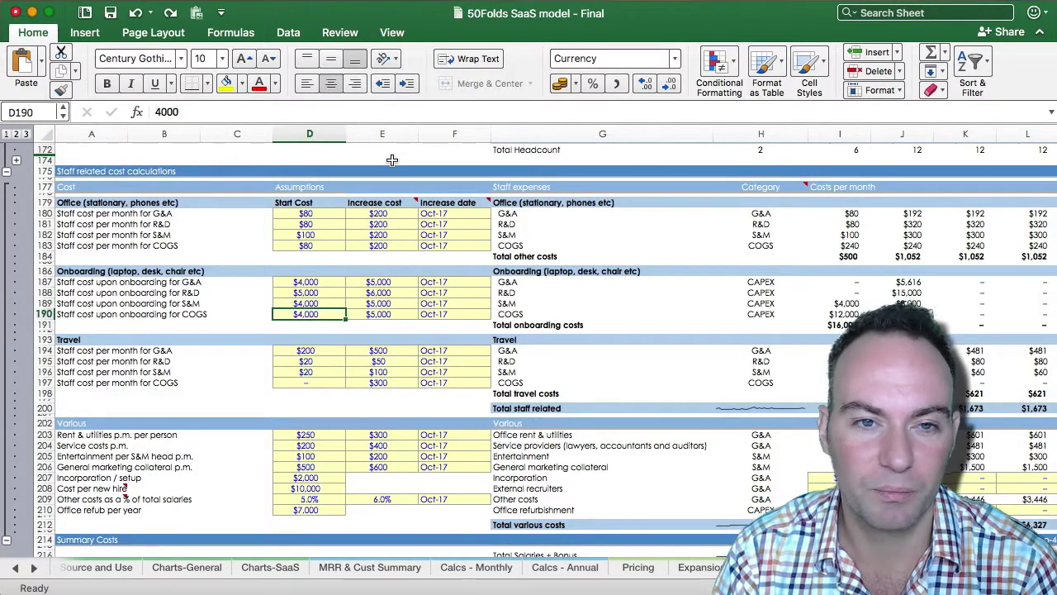
- Review the onboarding increase costs of the four departments in E187:E190
{"action": "key", "text": "Right"}
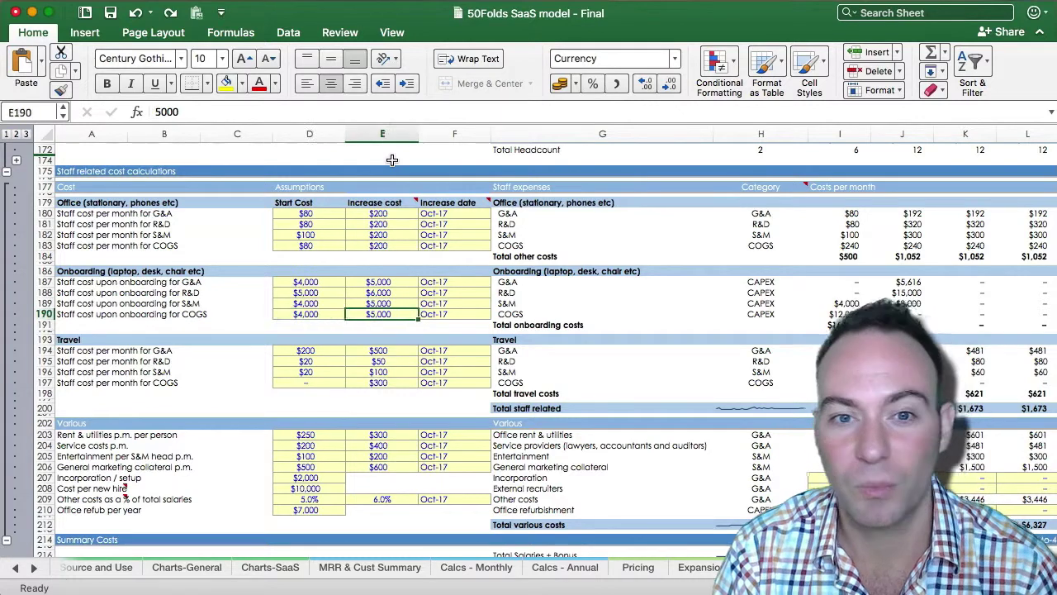
{"action": "key", "text": "Up"}
{"action": "key", "text": "Up"}
{"action": "key", "text": "Up"}
{"action": "key", "text": "Down"}
{"action": "key", "text": "Down"}
{"action": "key", "text": "Down"}
{"action": "key", "text": "Down"}
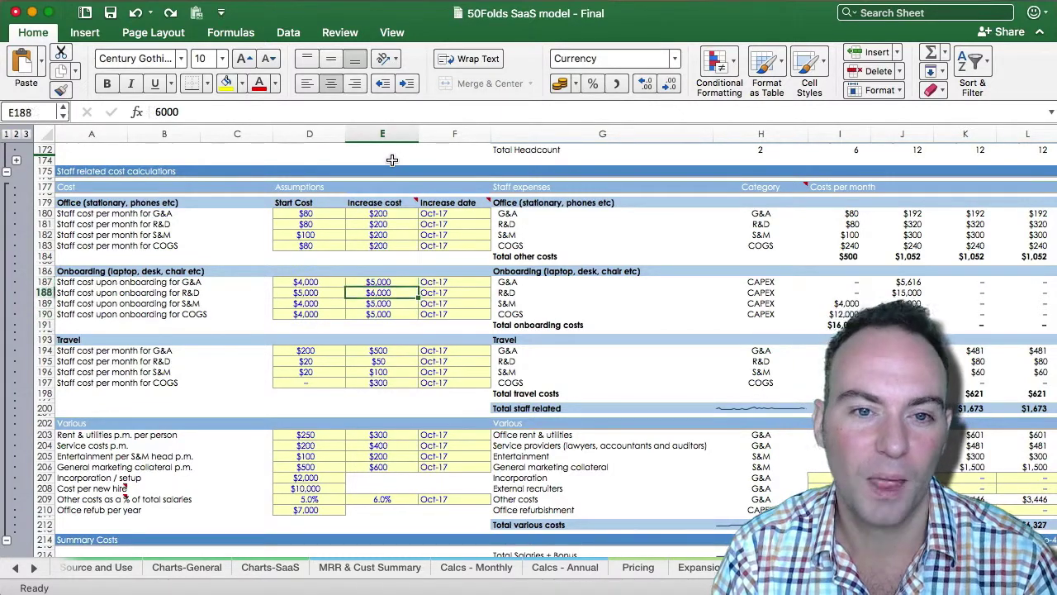
- Examine the monthly travel cost assumptions per department in rows 194 to 197, comparing start and increase costs
{"action": "key", "text": "Down"}
{"action": "key", "text": "Down"}
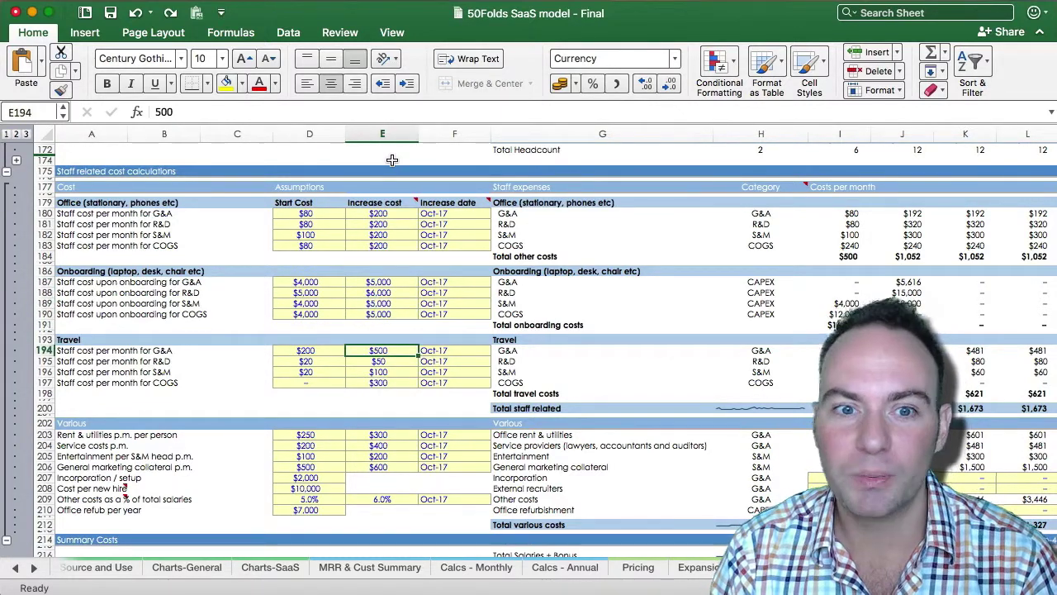
{"action": "key", "text": "Left"}
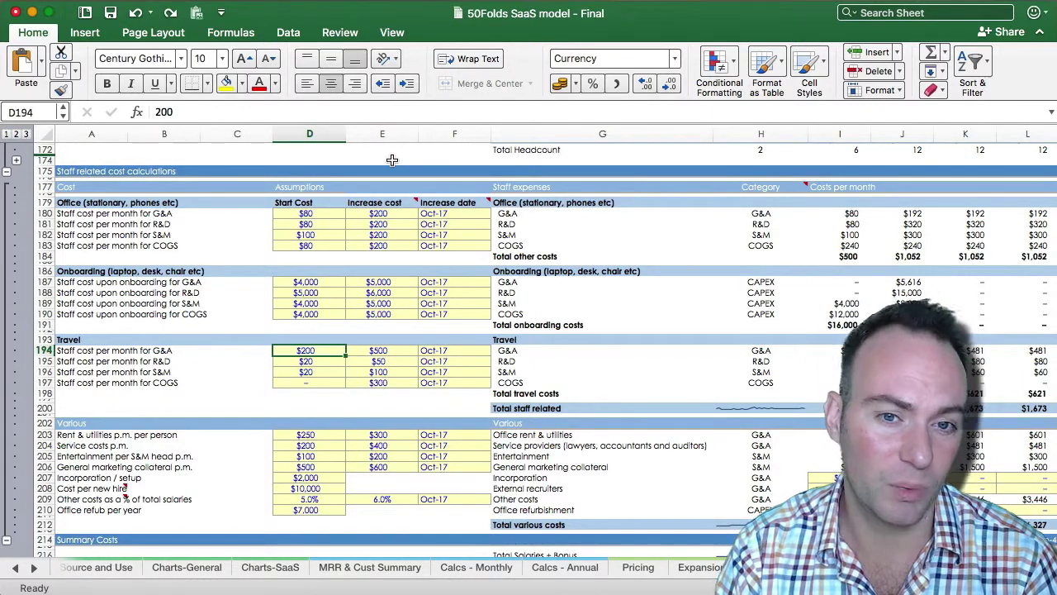
{"action": "key", "text": "Right"}
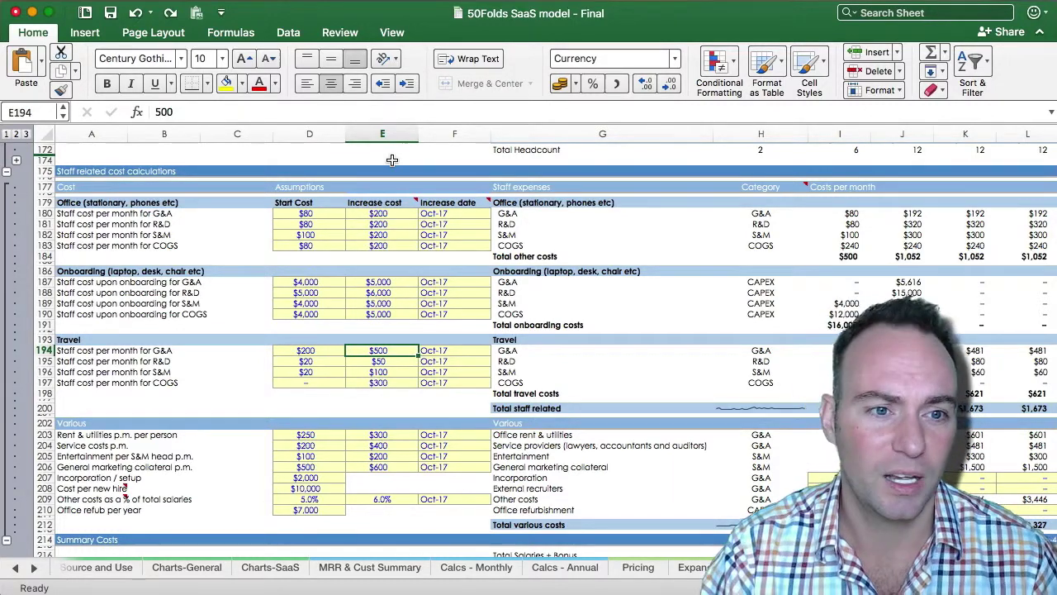
{"action": "key", "text": "Down"}
{"action": "key", "text": "Down"}
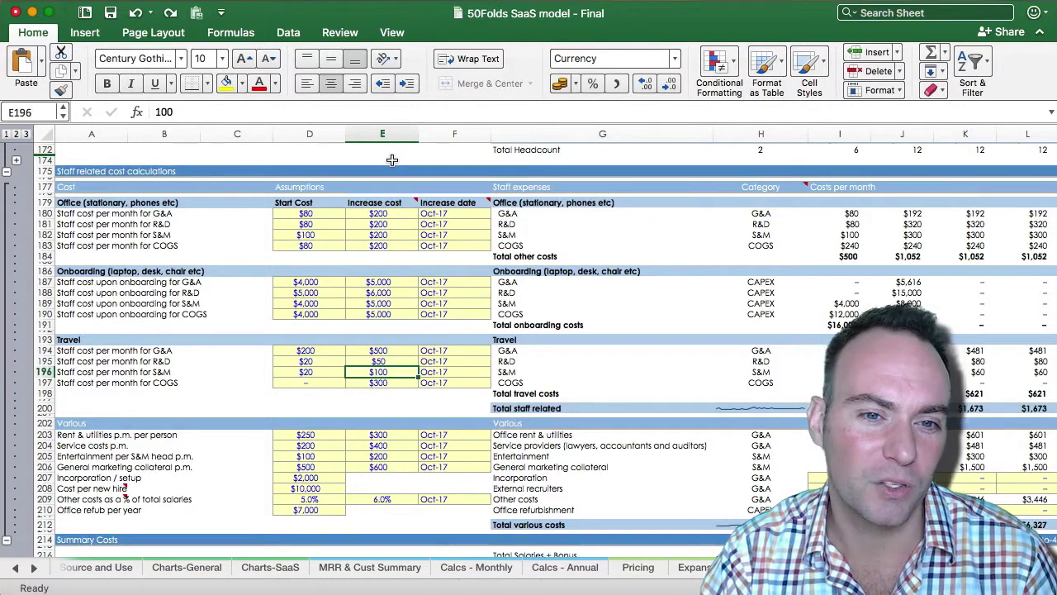
{"action": "key", "text": "Down"}
{"action": "key", "text": "Down"}
{"action": "key", "text": "Down"}
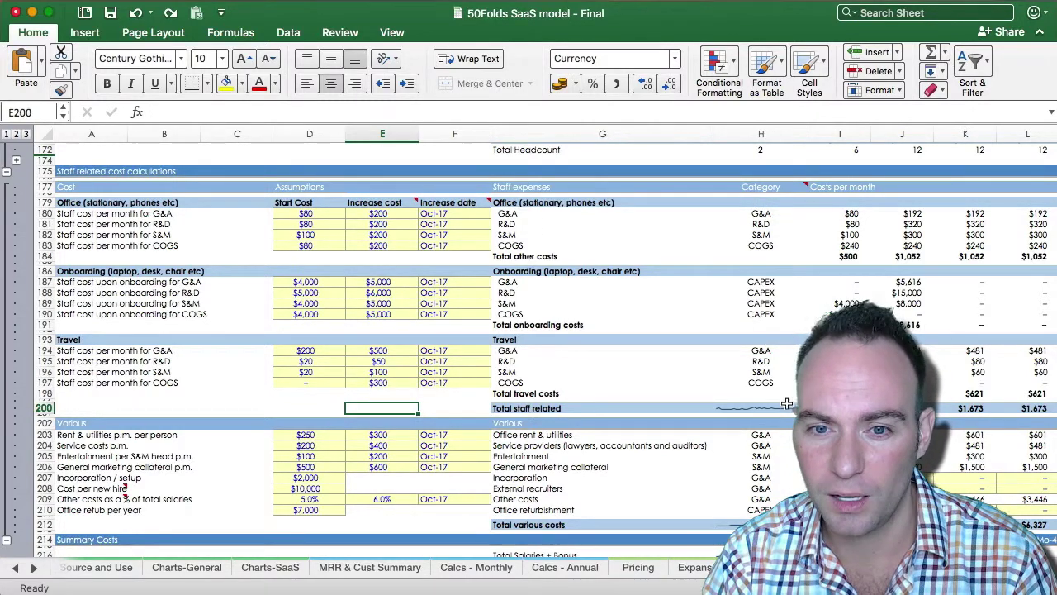
- Inspect the start cost, increase cost and increase date for rent and utilities per person in row 203 of the Various section
{"action": "left_click", "coordinate": [137, 444]}
{"action": "scroll", "coordinate": [136, 444], "scroll_direction": "down", "scroll_amount": 5}
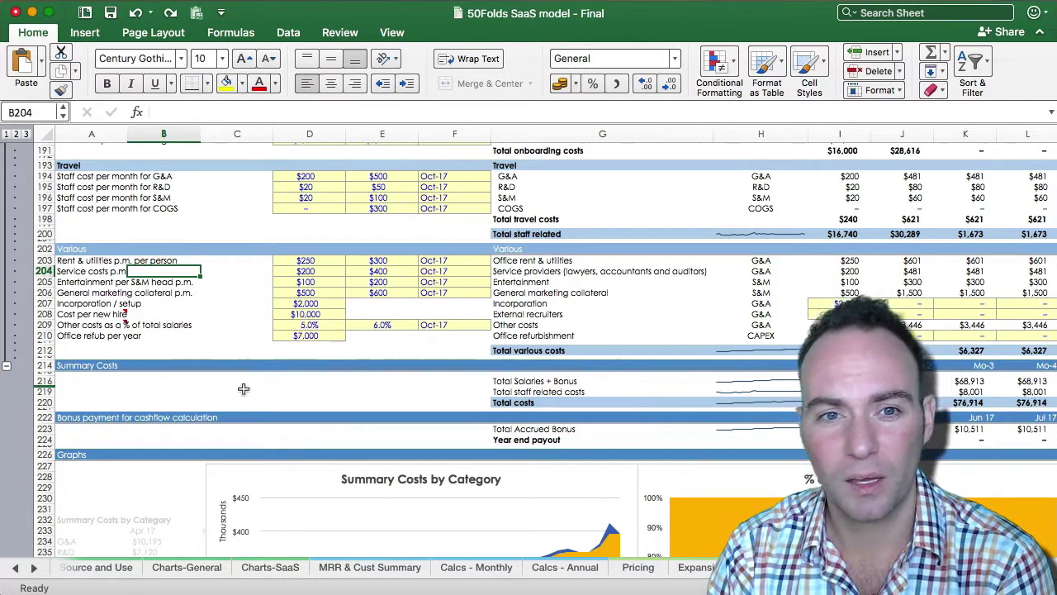
{"action": "left_click", "coordinate": [303, 253]}
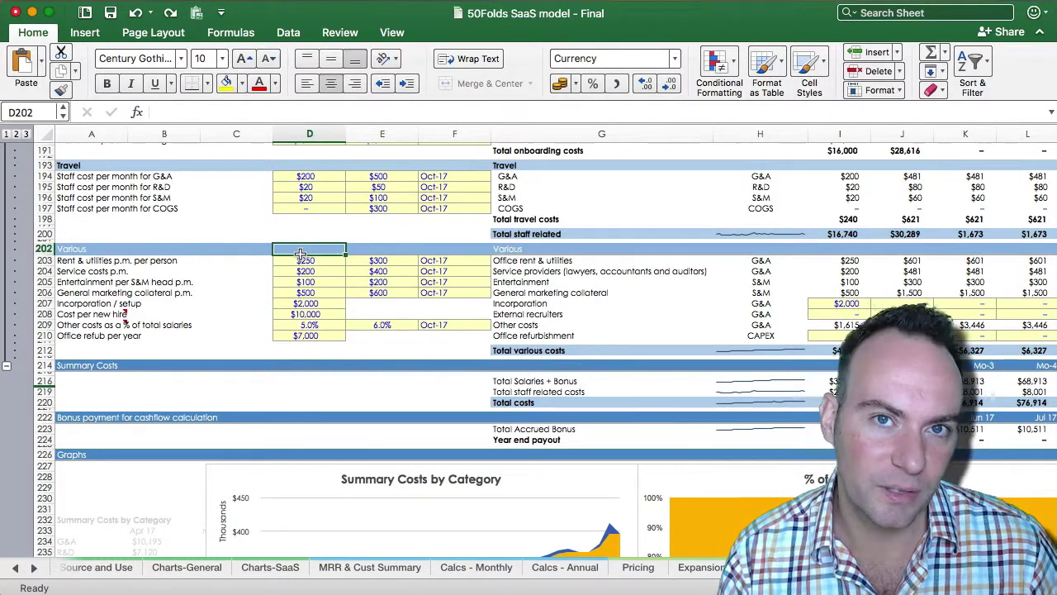
{"action": "key", "text": "Down"}
{"action": "key", "text": "Right"}
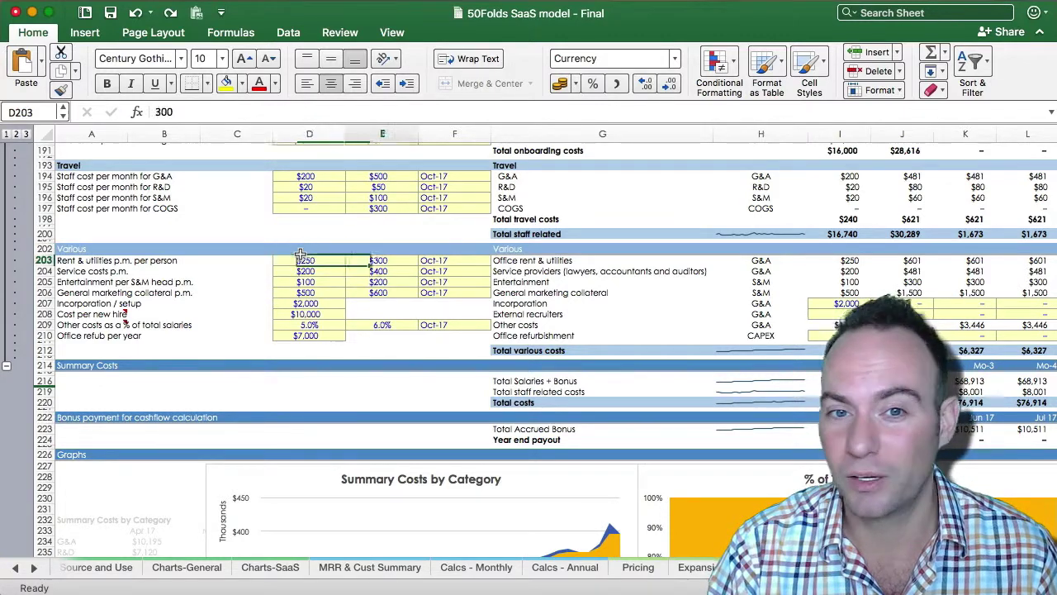
{"action": "key", "text": "Right"}
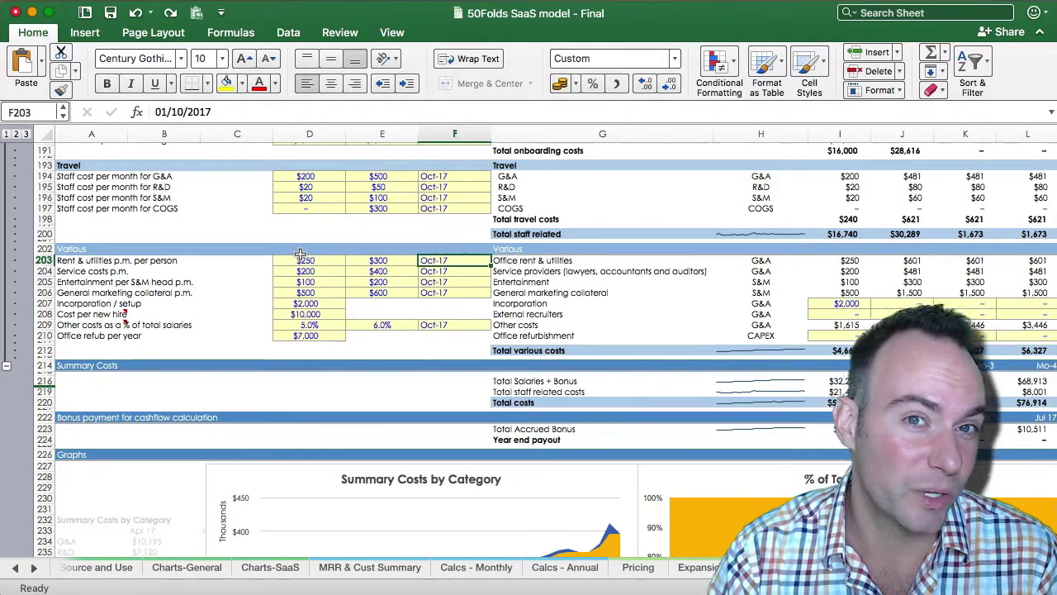
{"action": "key", "text": "Left"}
{"action": "key", "text": "Left"}
{"action": "key", "text": "Left"}
{"action": "key", "text": "Left"}
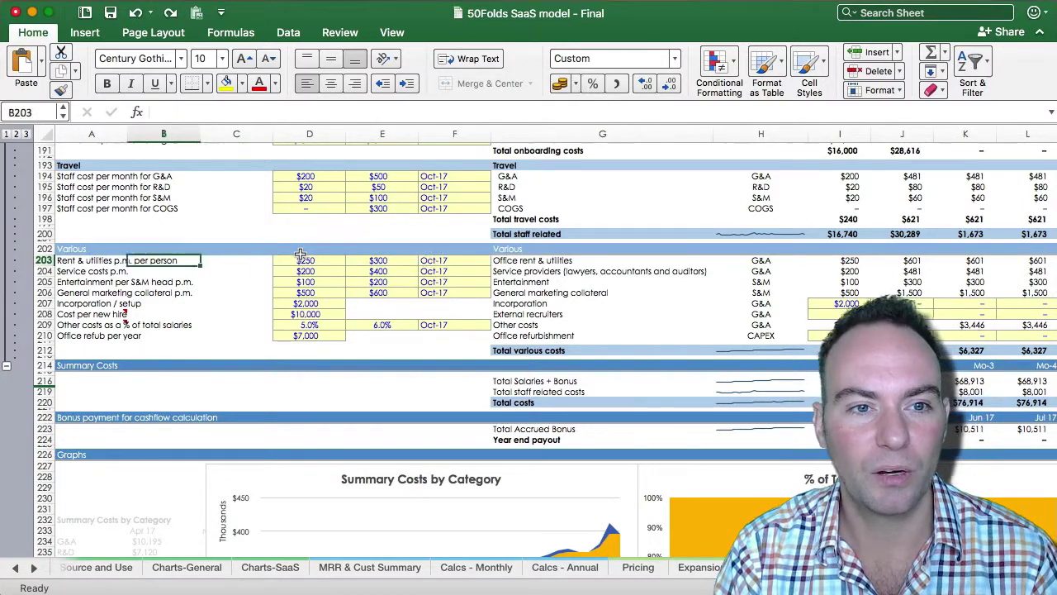
- Check the category and description of the service costs in row 204, covering lawyers, accountants and auditors
{"action": "key", "text": "Down"}
{"action": "key", "text": "Right"}
{"action": "key", "text": "Right"}
{"action": "key", "text": "Right"}
{"action": "key", "text": "Right"}
{"action": "key", "text": "Right"}
{"action": "key", "text": "Right"}
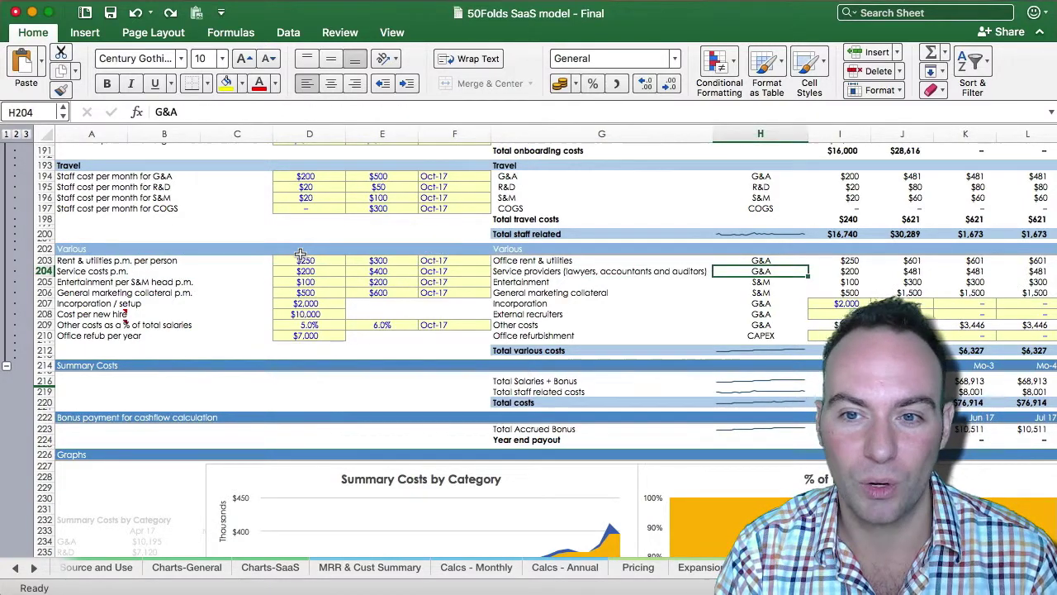
{"action": "key", "text": "Left"}
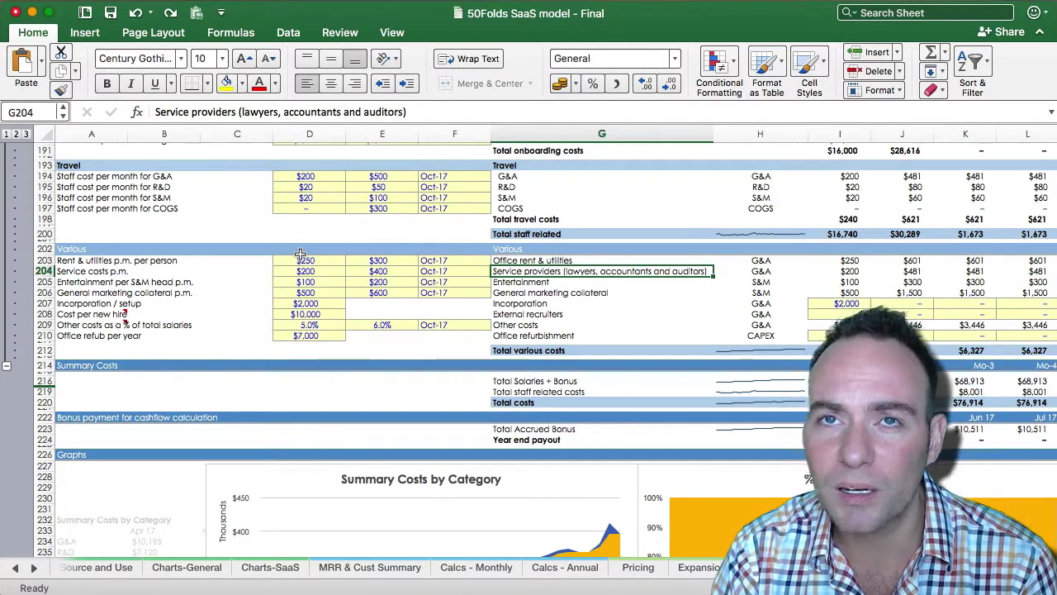
{"action": "key", "text": "Left"}
{"action": "key", "text": "Left"}
{"action": "key", "text": "Left"}
{"action": "key", "text": "Left"}
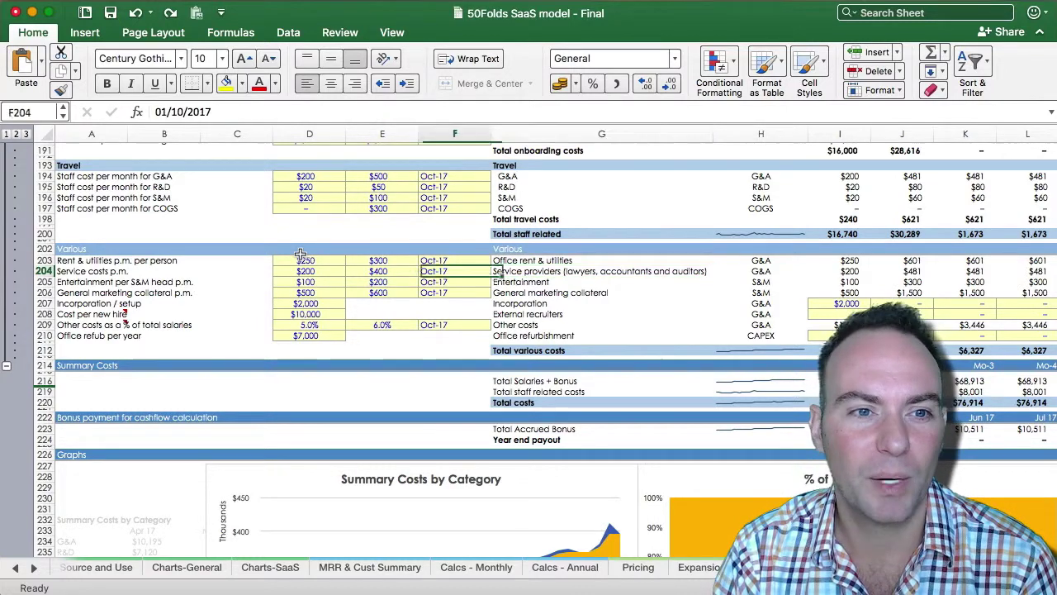
- Compare the service cost assumptions in row 204 with the monthly cost formula in I204
{"action": "key", "text": "Right"}
{"action": "key", "text": "Right"}
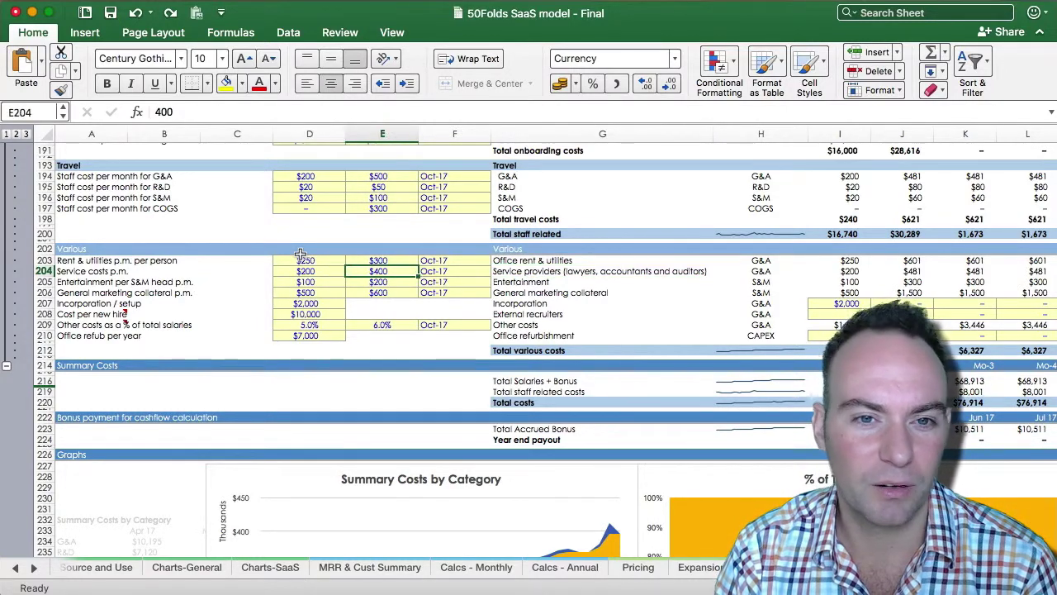
{"action": "key", "text": "Left"}
{"action": "key", "text": "Right"}
{"action": "key", "text": "Right"}
{"action": "key", "text": "Right"}
{"action": "key", "text": "Right"}
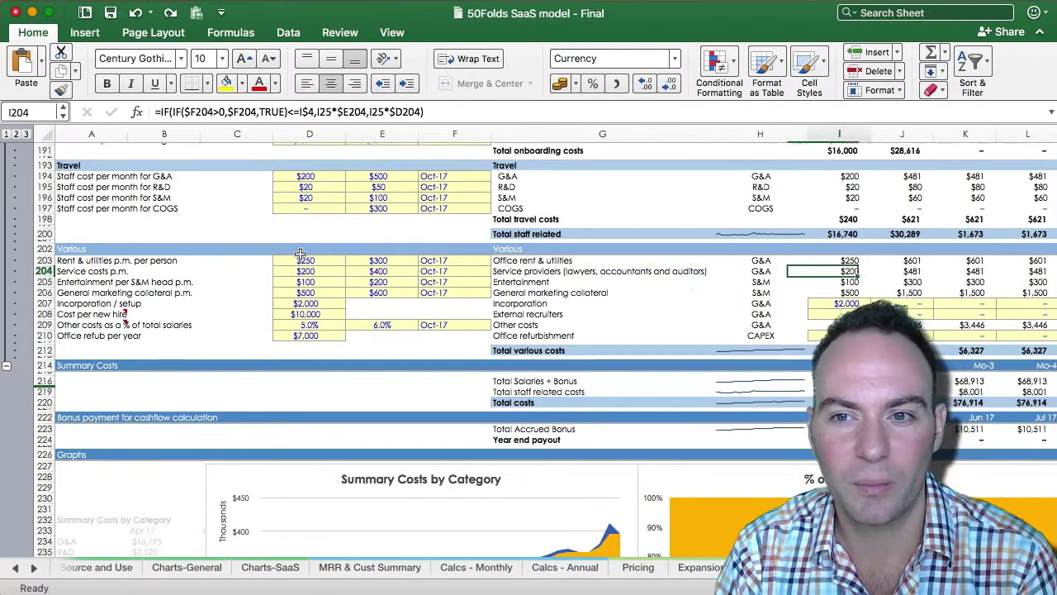
{"action": "key", "text": "Right"}
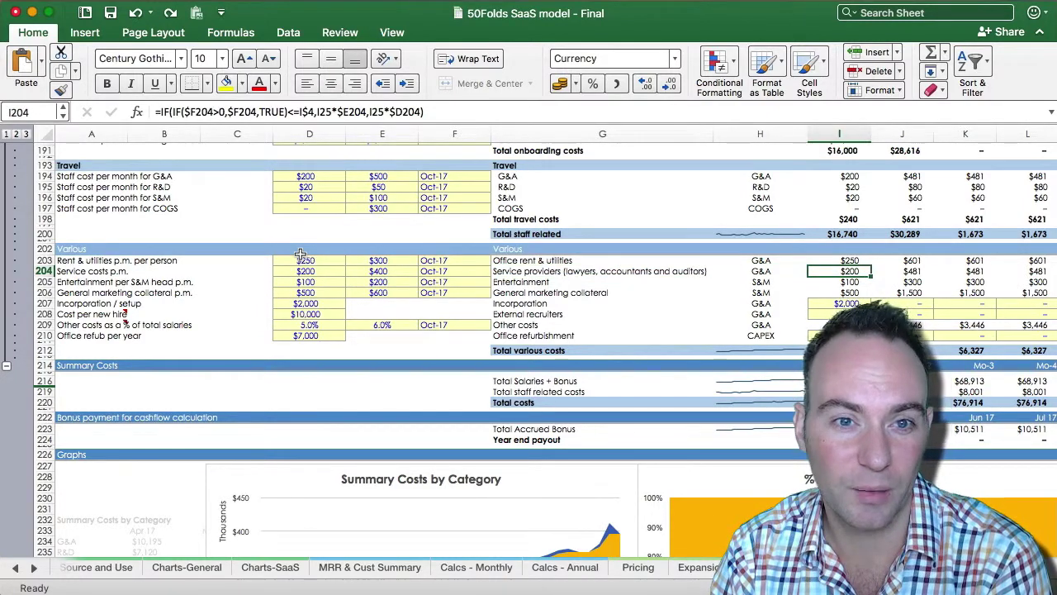
- Inspect the Entertainment row's monthly formula in I205, its category and its start cost in D205
{"action": "key", "text": "Down"}
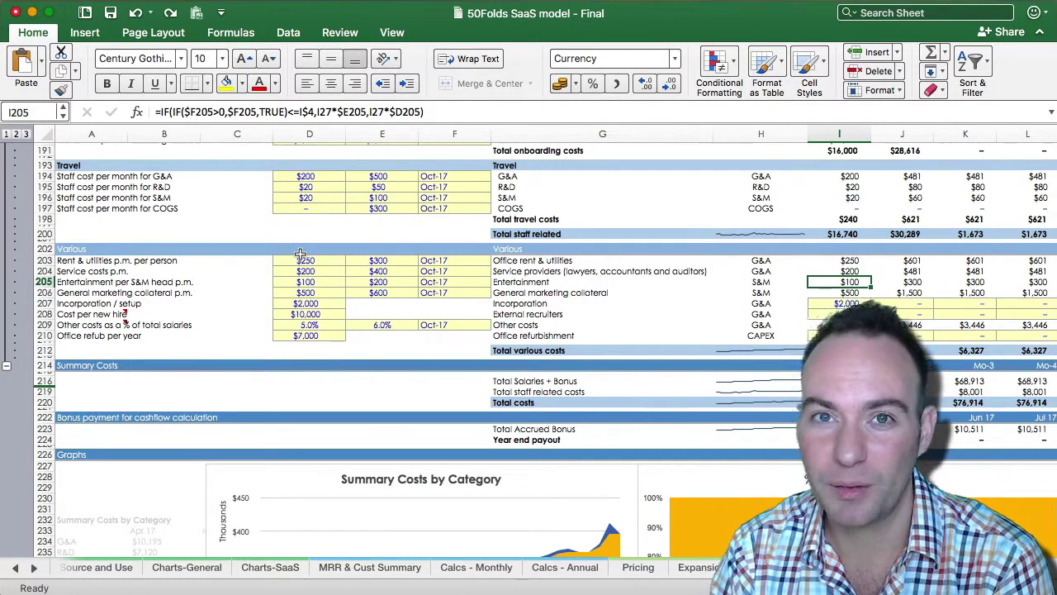
{"action": "key", "text": "Left"}
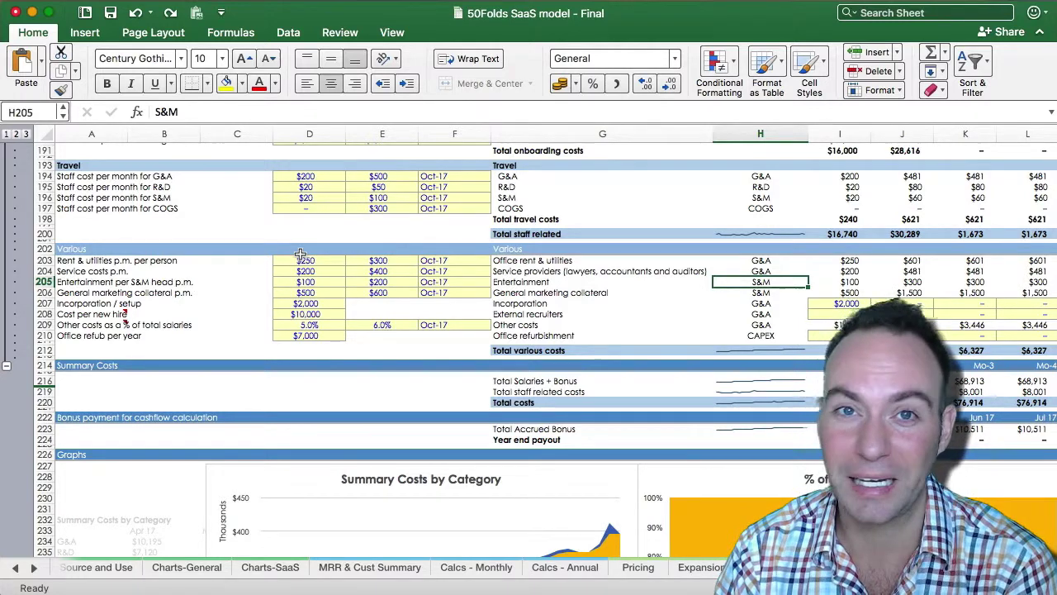
{"action": "key", "text": "Left"}
{"action": "key", "text": "Left"}
{"action": "key", "text": "Left"}
{"action": "key", "text": "Left"}
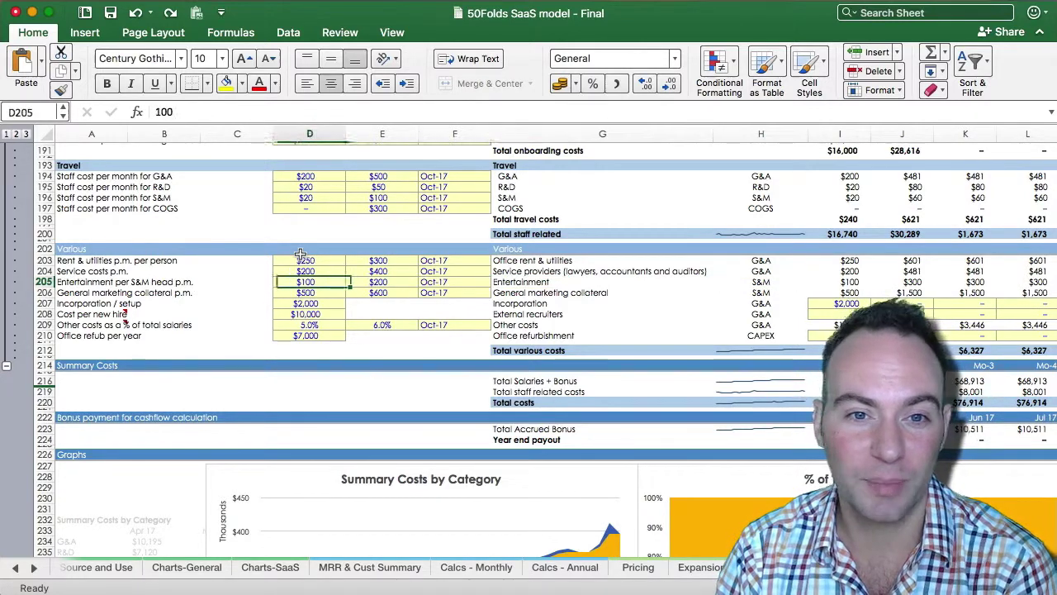
- Try setting the entertainment start and increase costs in D205 and E205 to 0, and undo both changes
{"action": "key", "text": "BackSpace"}
{"action": "key", "text": "Right"}
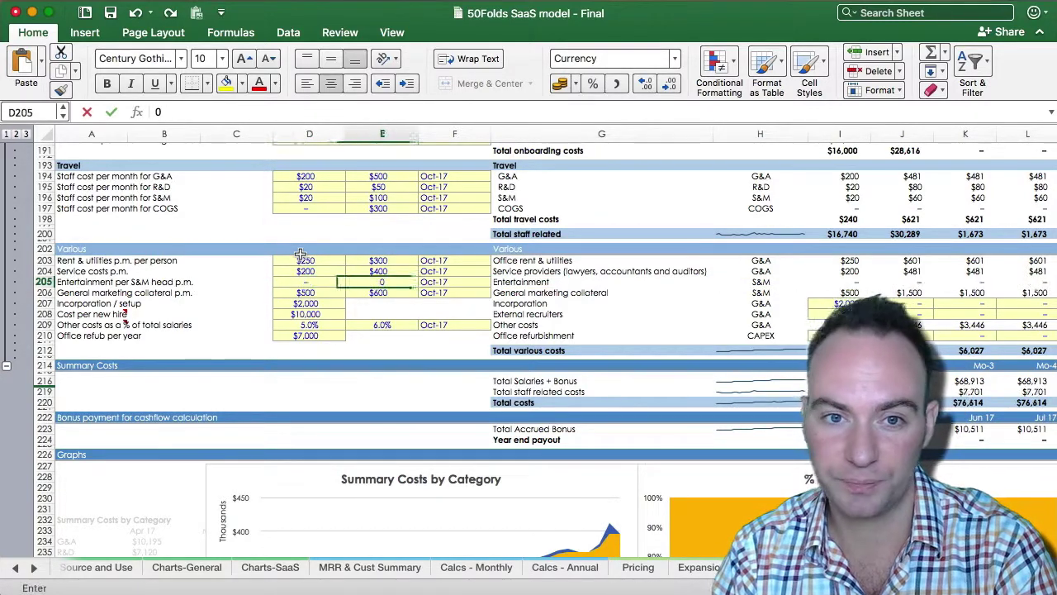
{"action": "key", "text": "BackSpace"}
{"action": "key", "text": "Right"}
{"action": "key", "text": "Right"}
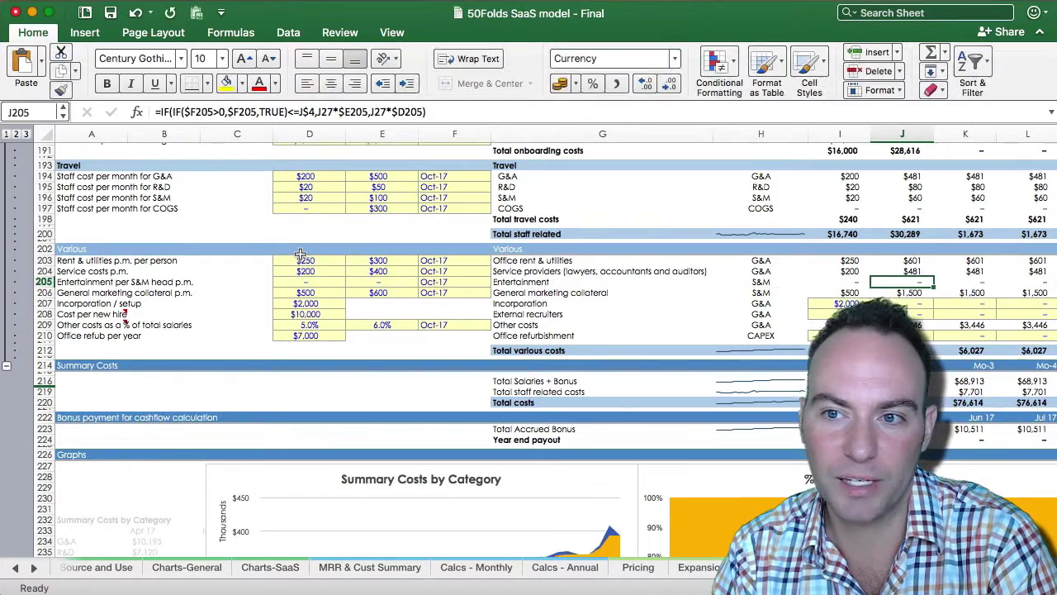
{"action": "key", "text": "Left"}
{"action": "key", "text": "ctrl+z"}
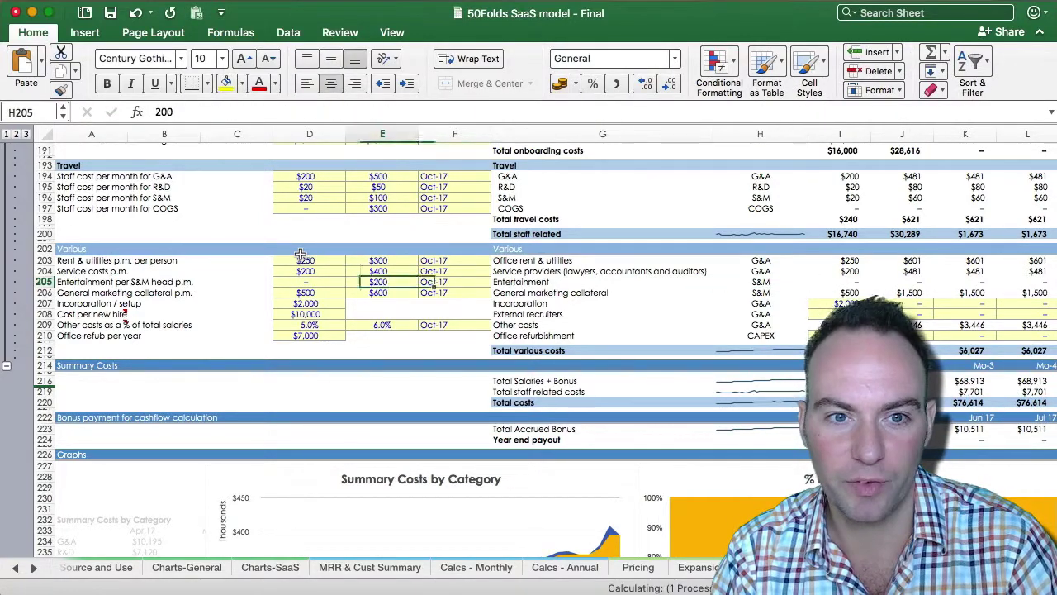
{"action": "key", "text": "ctrl+z"}
- Review the general marketing collateral assumptions in row 206 and their cost category in H206
{"action": "key", "text": "Down"}
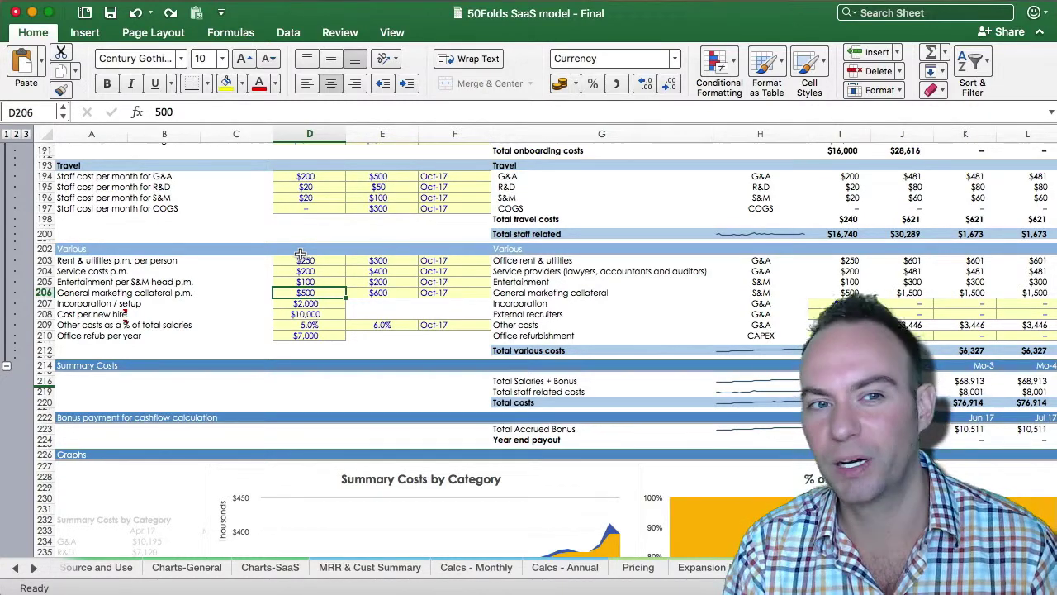
{"action": "key", "text": "Right"}
{"action": "key", "text": "Right"}
{"action": "key", "text": "Right"}
{"action": "key", "text": "Right"}
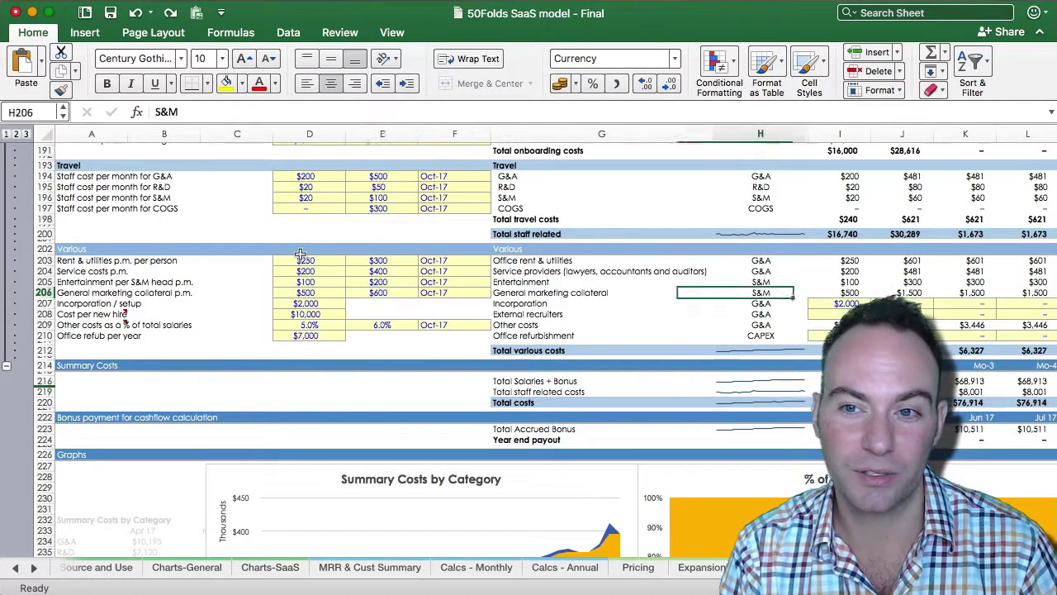
{"action": "key", "text": "Left"}
{"action": "key", "text": "Left"}
{"action": "key", "text": "Left"}
{"action": "key", "text": "Left"}
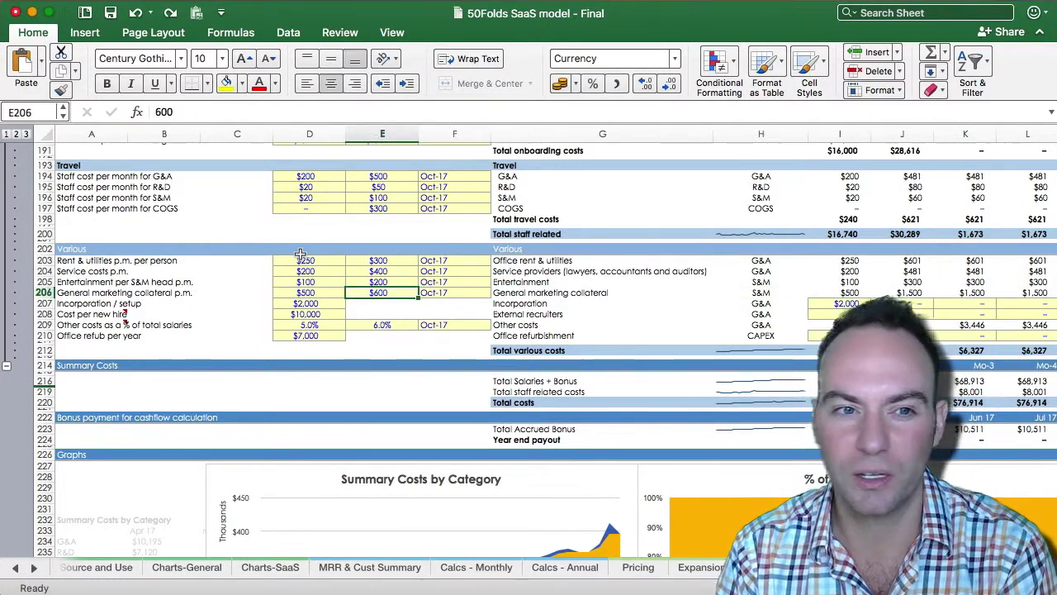
{"action": "key", "text": "Left"}
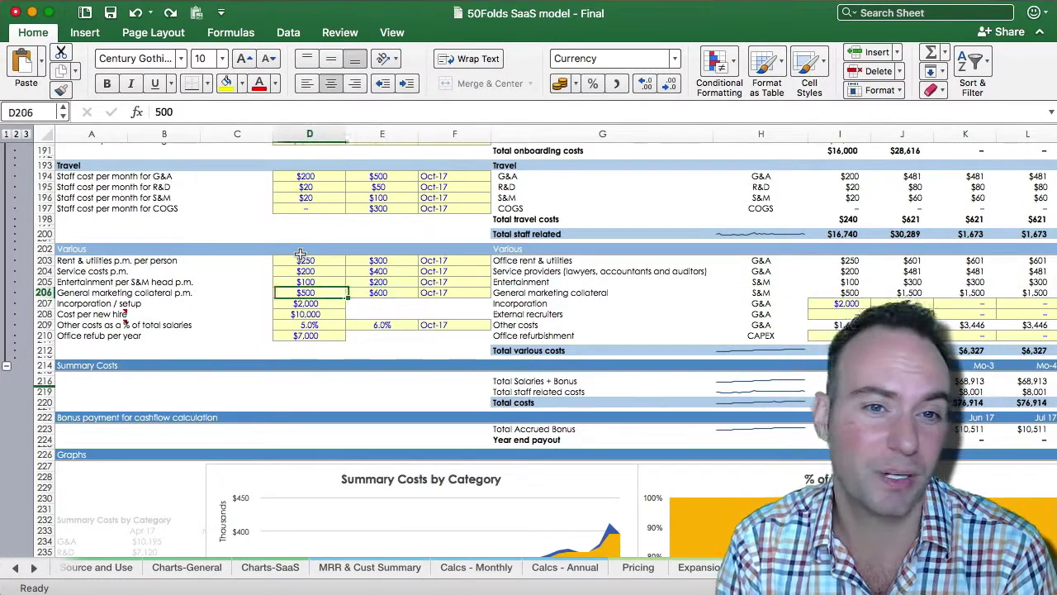
- Review the incorporation / setup cost assumption in D207 and its label in A207
{"action": "key", "text": "Down"}
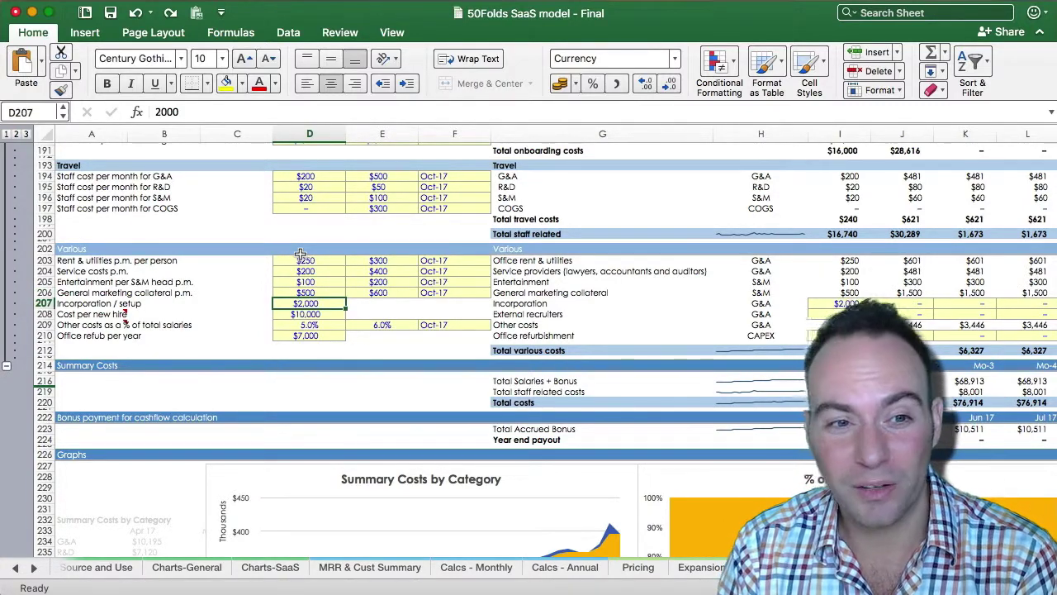
{"action": "key", "text": "Left"}
{"action": "key", "text": "Left"}
{"action": "key", "text": "Left"}
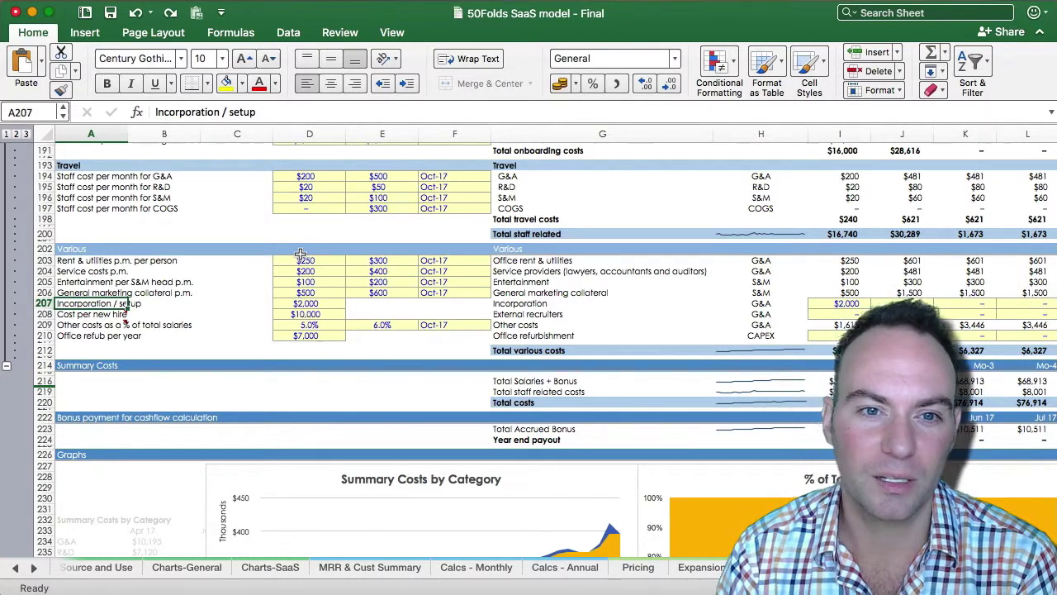
{"action": "key", "text": "Right"}
{"action": "key", "text": "Right"}
{"action": "key", "text": "Right"}
{"action": "key", "text": "Right"}
{"action": "key", "text": "Right"}
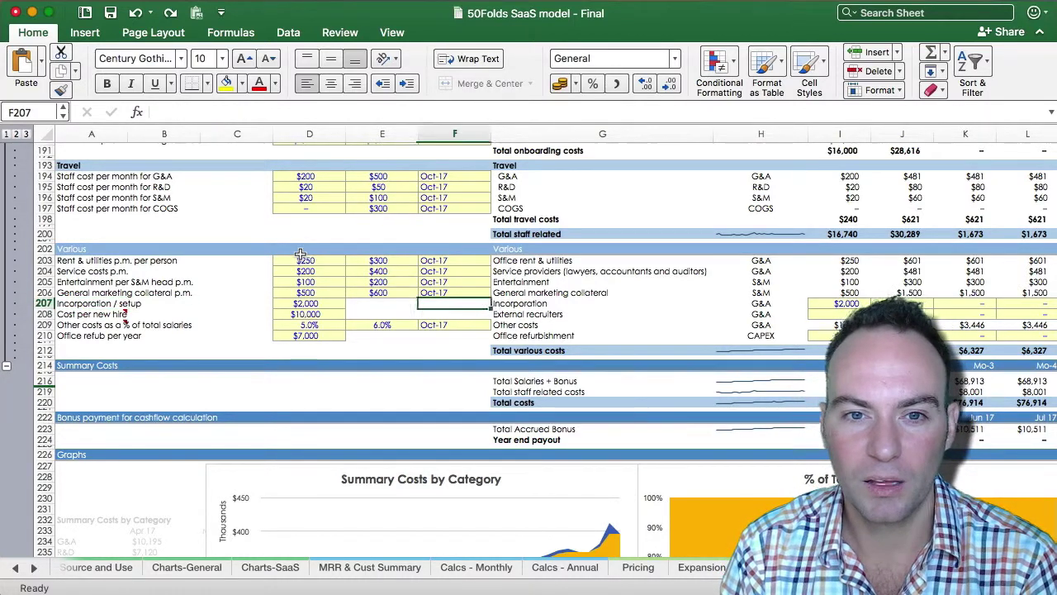
- Examine the monthly Incorporation entries across row 207 against the setup cost assumption
{"action": "key", "text": "Left"}
{"action": "key", "text": "Left"}
{"action": "key", "text": "Left"}
{"action": "key", "text": "Right"}
{"action": "key", "text": "Right"}
{"action": "key", "text": "Right"}
{"action": "key", "text": "Right"}
{"action": "key", "text": "Right"}
{"action": "key", "text": "Right"}
{"action": "key", "text": "Right"}
{"action": "key", "text": "Right"}
{"action": "key", "text": "Right"}
{"action": "key", "text": "Right"}
{"action": "key", "text": "Right"}
{"action": "key", "text": "Right"}
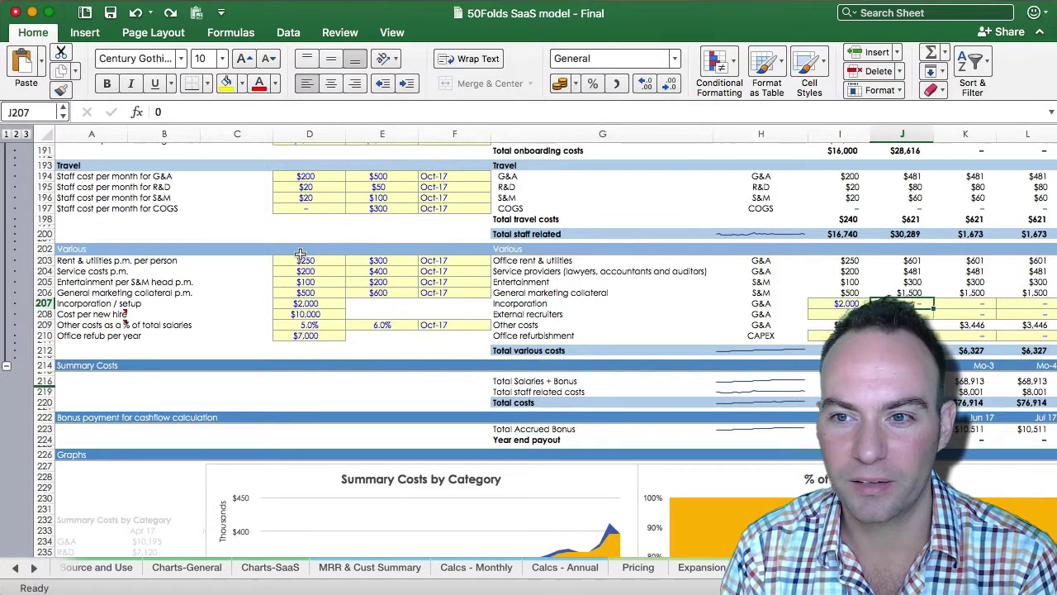
{"action": "key", "text": "Right"}
{"action": "key", "text": "Right"}
{"action": "key", "text": "Right"}
{"action": "key", "text": "Right"}
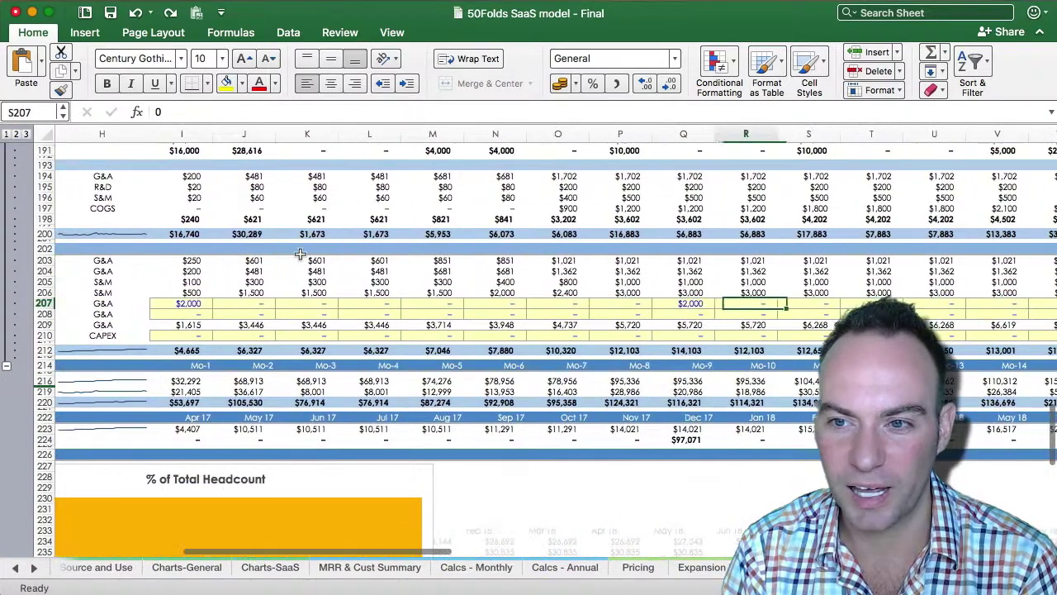
{"action": "key", "text": "Left"}
{"action": "key", "text": "Left"}
{"action": "key", "text": "Left"}
{"action": "key", "text": "Left"}
{"action": "key", "text": "Left"}
{"action": "key", "text": "Left"}
{"action": "key", "text": "Left"}
{"action": "key", "text": "Left"}
{"action": "key", "text": "Left"}
{"action": "key", "text": "Left"}
{"action": "key", "text": "Left"}
{"action": "key", "text": "Left"}
{"action": "key", "text": "Left"}
{"action": "key", "text": "Left"}
{"action": "key", "text": "Left"}
{"action": "key", "text": "Left"}
{"action": "key", "text": "Left"}
{"action": "key", "text": "Left"}
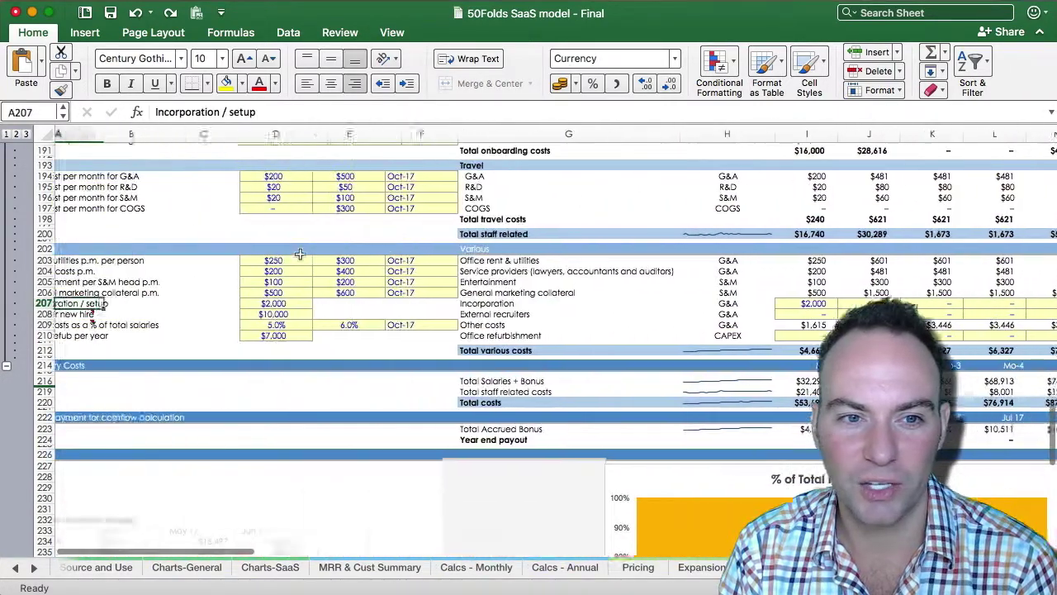
- Try renaming the Incorporation cost line in G207 as Bannanas
{"action": "key", "text": "Right"}
{"action": "key", "text": "Right"}
{"action": "key", "text": "Right"}
{"action": "key", "text": "Right"}
{"action": "key", "text": "Right"}
{"action": "key", "text": "Right"}
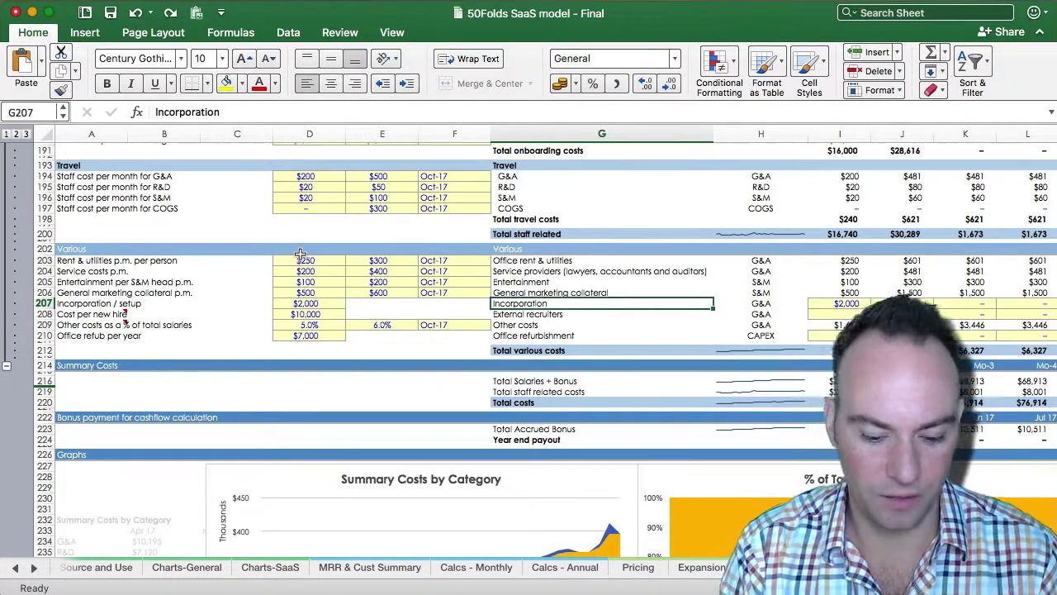
{"action": "type", "text": "Bannanas"}
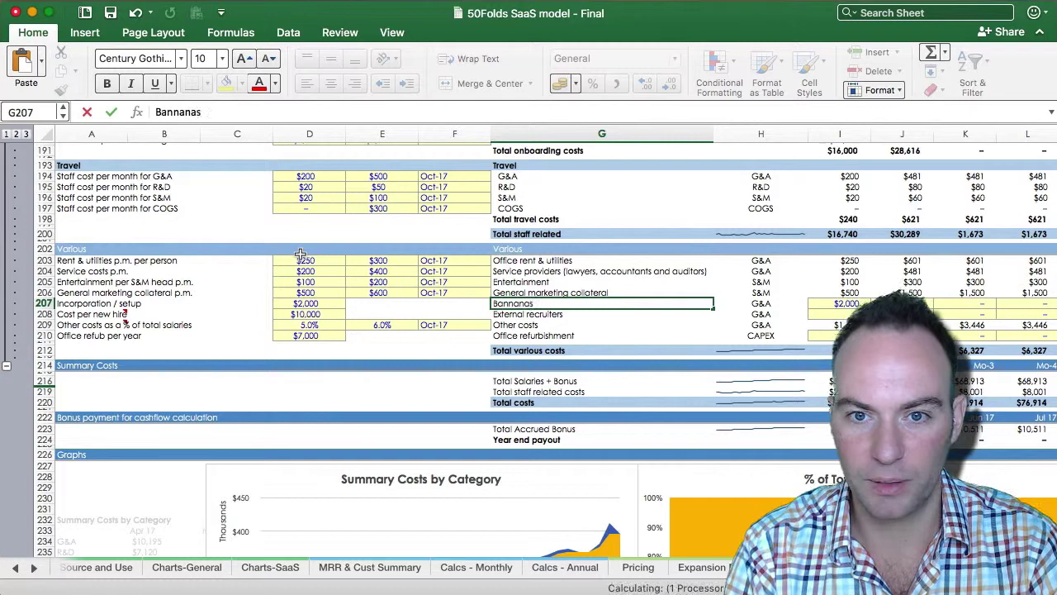
{"action": "key", "text": "Return"}
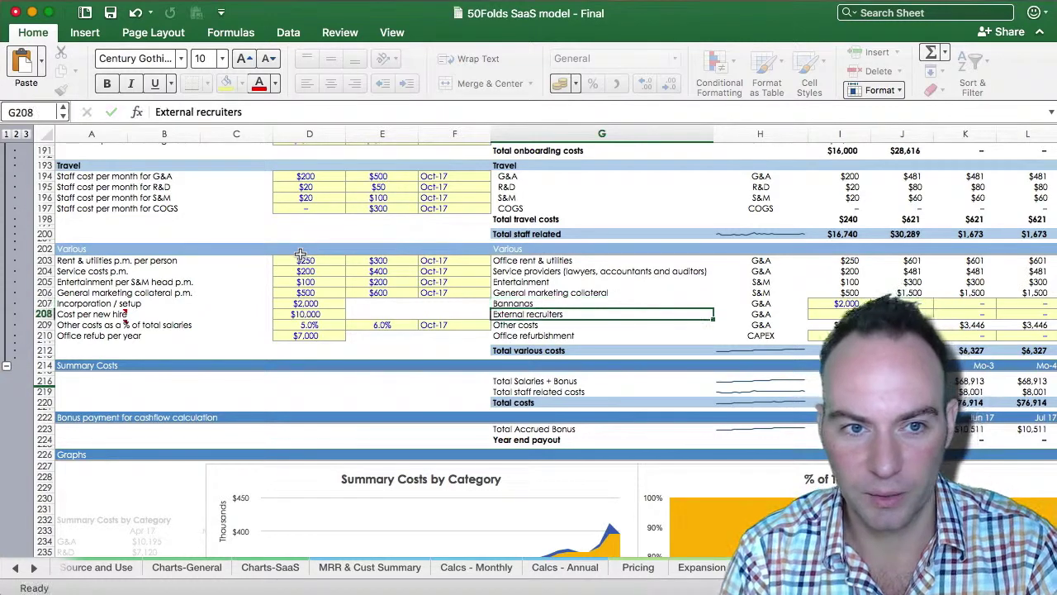
- Copy the Bannanas label from G207 into A207, and undo both label changes
{"action": "key", "text": "Up"}
{"action": "key", "text": "ctrl+c"}
{"action": "key", "text": "Left"}
{"action": "key", "text": "Left"}
{"action": "key", "text": "Left"}
{"action": "key", "text": "Left"}
{"action": "key", "text": "Left"}
{"action": "key", "text": "Left"}
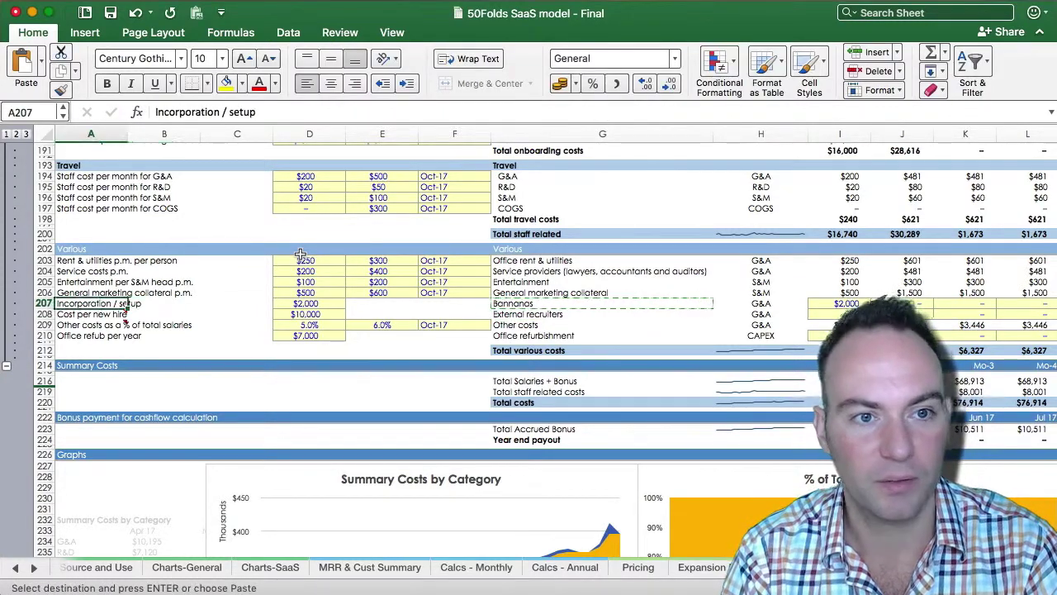
{"action": "key", "text": "ctrl+v"}
{"action": "key", "text": "Right"}
{"action": "key", "text": "Right"}
{"action": "key", "text": "Right"}
{"action": "key", "text": "Right"}
{"action": "key", "text": "Right"}
{"action": "key", "text": "Right"}
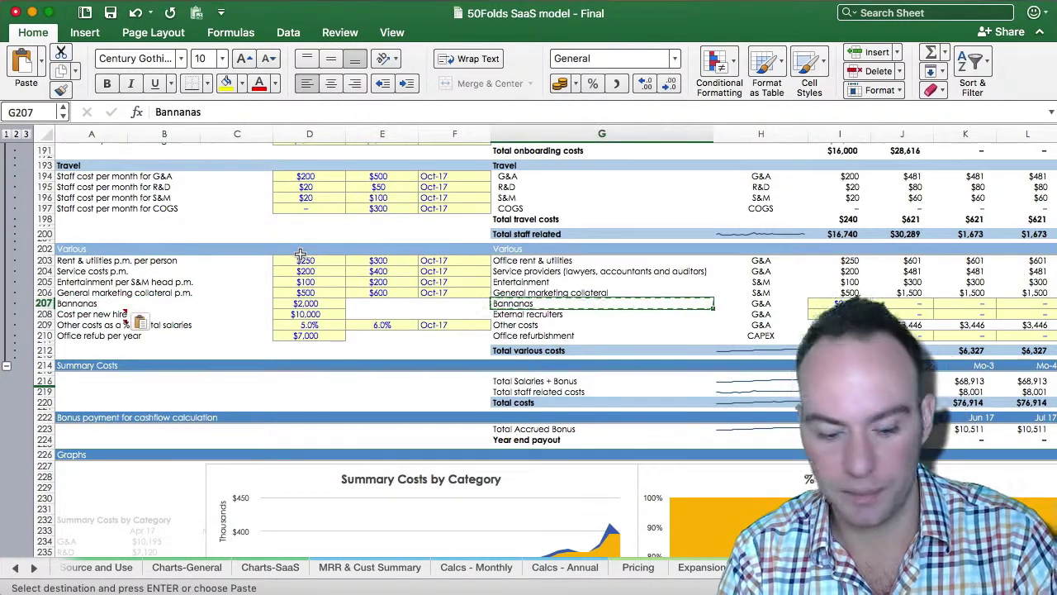
{"action": "key", "text": "ctrl+z"}
{"action": "key", "text": "ctrl+z"}
- Review the cost per new hire assumption in row 208 and its External recruiters line in G208
{"action": "key", "text": "Down"}
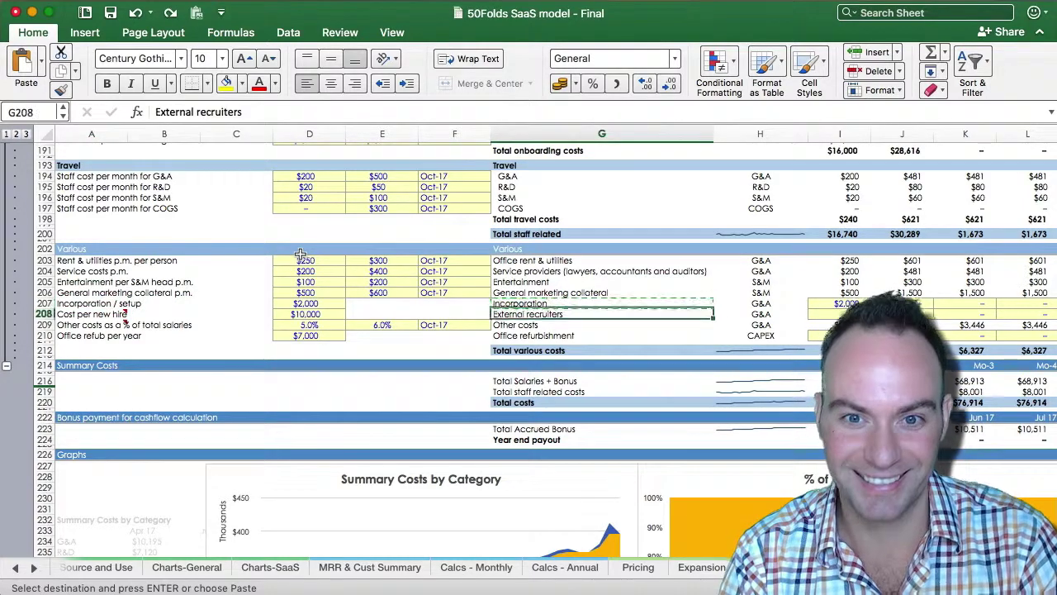
{"action": "key", "text": "Left"}
{"action": "key", "text": "Left"}
{"action": "key", "text": "Left"}
{"action": "key", "text": "Left"}
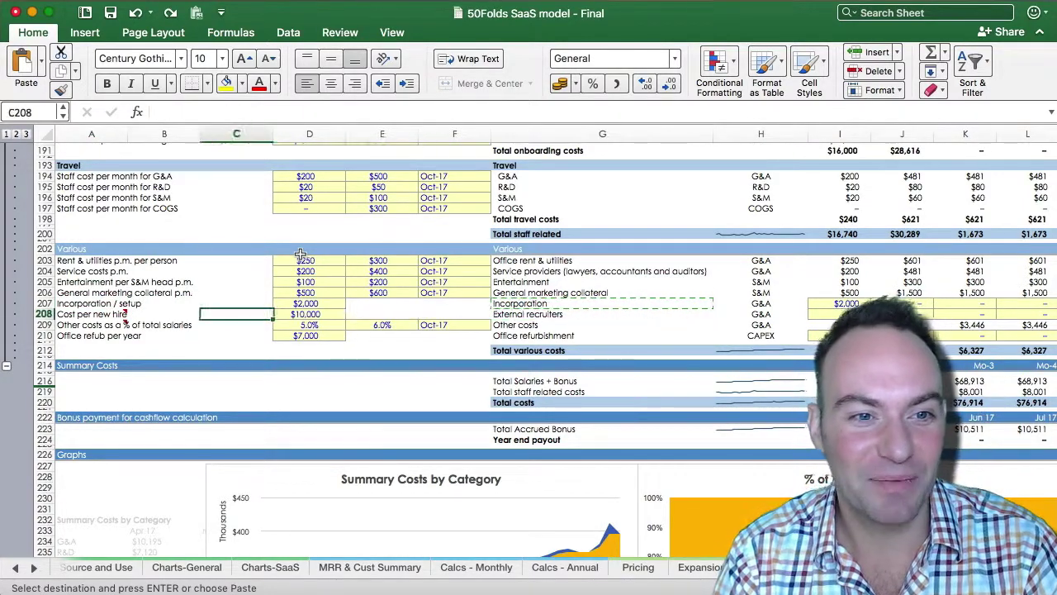
{"action": "key", "text": "Left"}
{"action": "key", "text": "Right"}
{"action": "key", "text": "Right"}
{"action": "key", "text": "Right"}
{"action": "key", "text": "Right"}
{"action": "key", "text": "Right"}
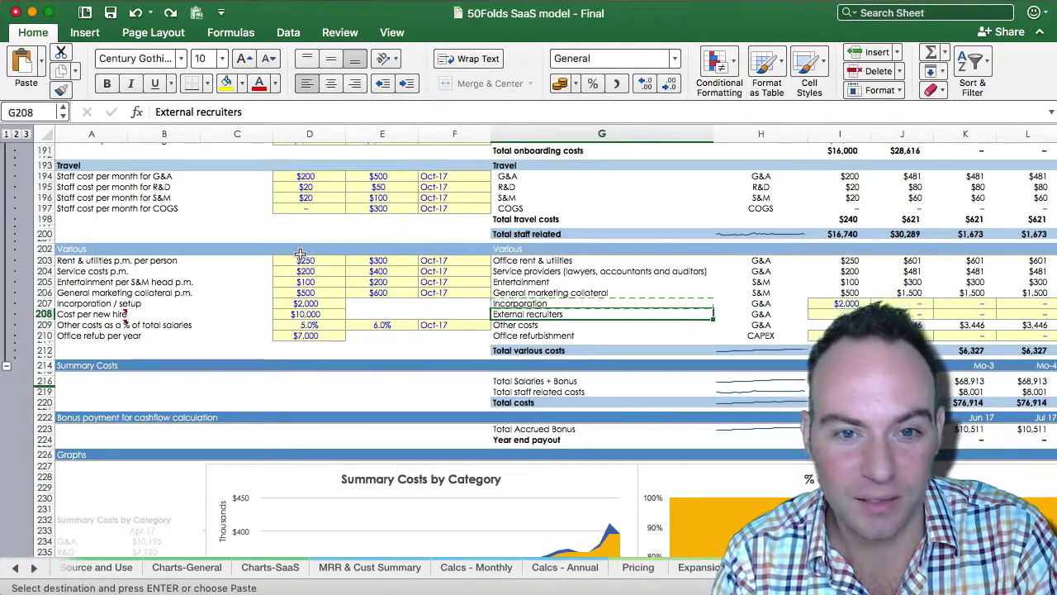
- Cancel the pending copy and examine the monthly External recruiters entries across row 208
{"action": "key", "text": "Escape"}
{"action": "key", "text": "Right"}
{"action": "key", "text": "Right"}
{"action": "key", "text": "Right"}
{"action": "key", "text": "Right"}
{"action": "key", "text": "Right"}
{"action": "key", "text": "Right"}
{"action": "key", "text": "Left"}
{"action": "key", "text": "Left"}
{"action": "key", "text": "Left"}
{"action": "key", "text": "Left"}
{"action": "key", "text": "Left"}
{"action": "key", "text": "Left"}
{"action": "key", "text": "Left"}
{"action": "key", "text": "Left"}
{"action": "key", "text": "Left"}
{"action": "key", "text": "Left"}
{"action": "key", "text": "Left"}
{"action": "key", "text": "Left"}
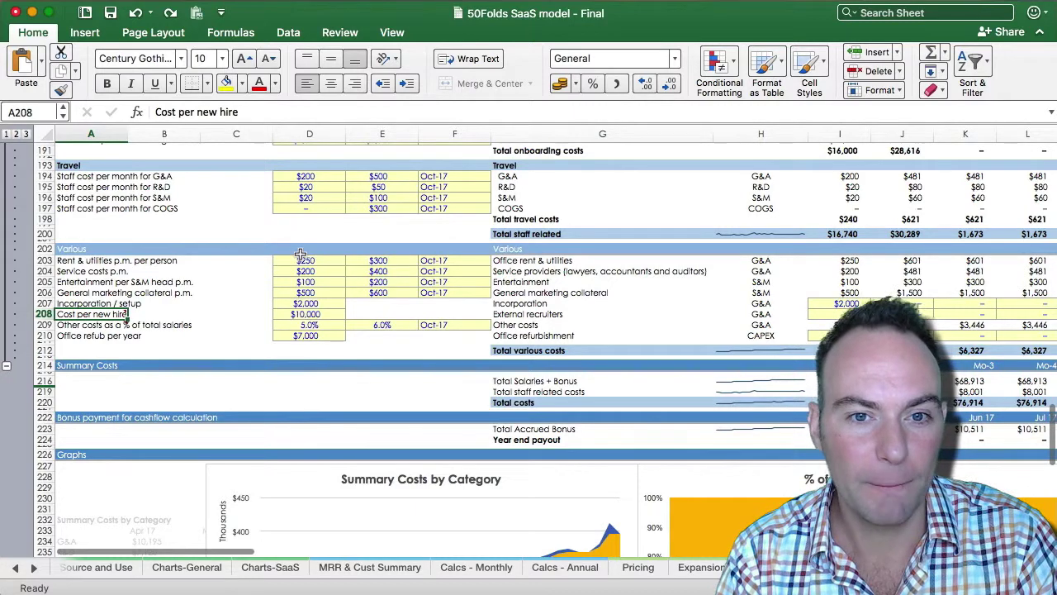
- Compare the other costs percentage assumptions in D209:F209 with the monthly formula in I209
{"action": "key", "text": "Down"}
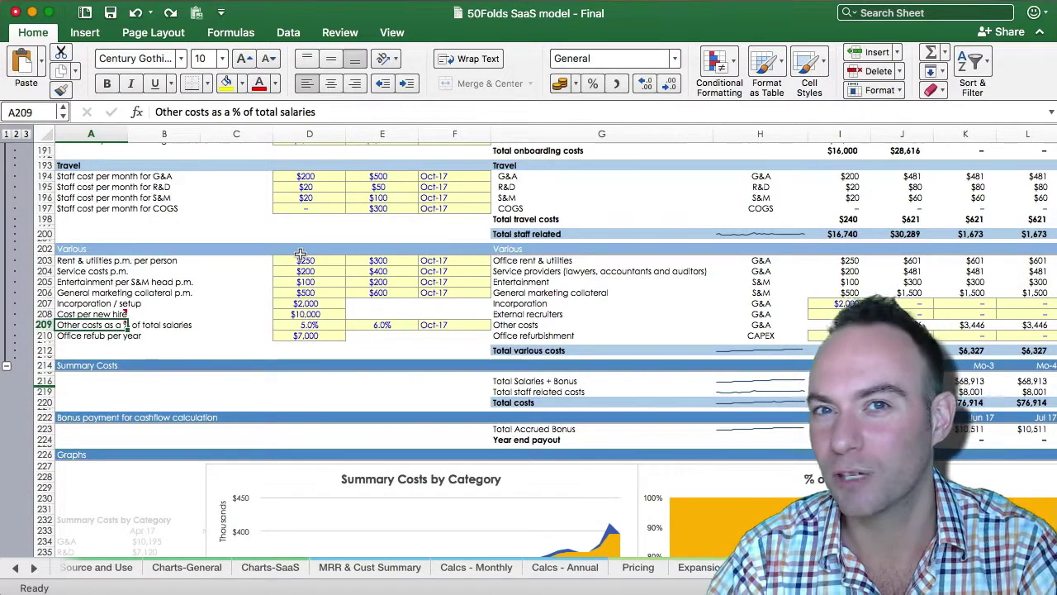
{"action": "key", "text": "Right"}
{"action": "key", "text": "Right"}
{"action": "key", "text": "Right"}
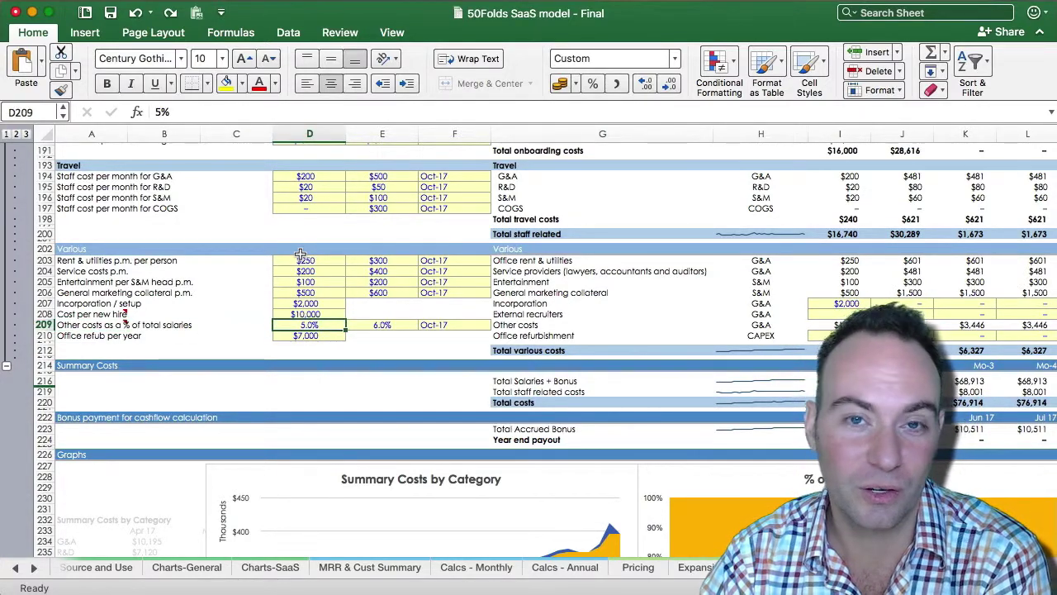
{"action": "key", "text": "Right"}
{"action": "key", "text": "Right"}
{"action": "key", "text": "Left"}
{"action": "key", "text": "Left"}
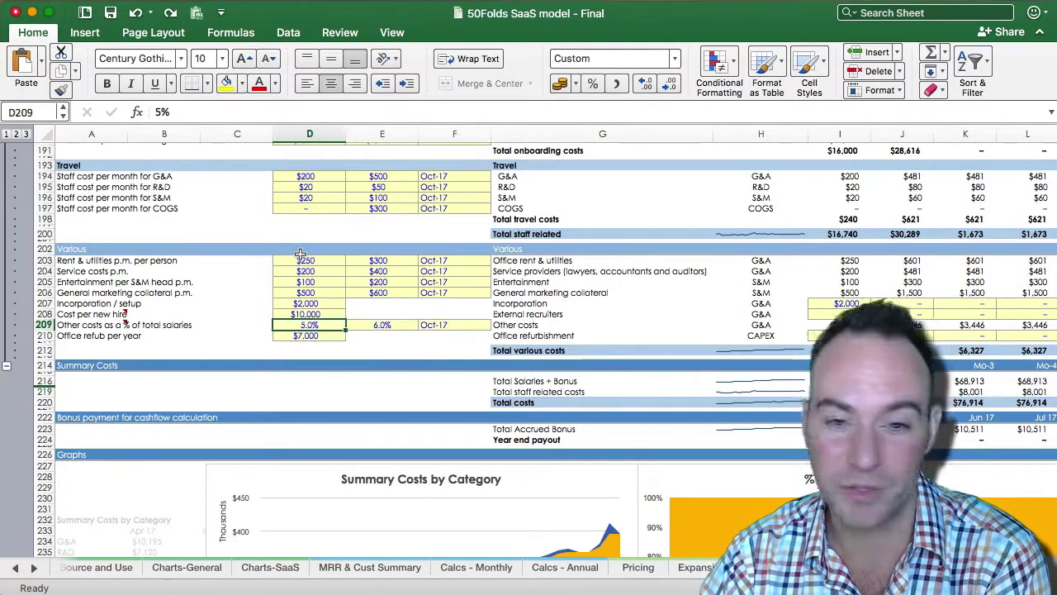
{"action": "key", "text": "Right"}
{"action": "key", "text": "Right"}
{"action": "key", "text": "Right"}
{"action": "key", "text": "Right"}
{"action": "key", "text": "Right"}
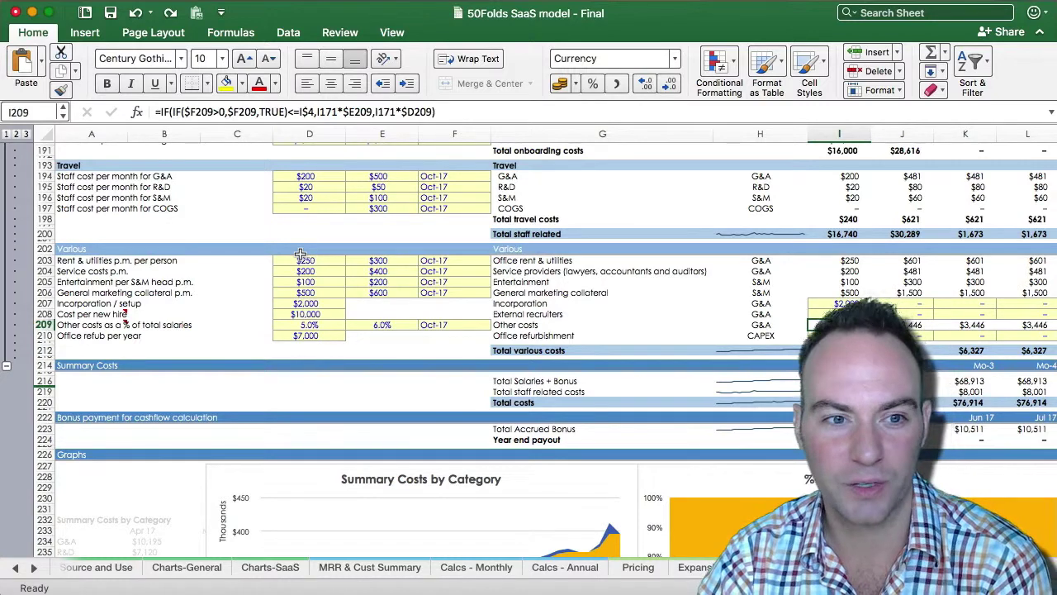
- Review the office refurbishment cost per year assumption in row 210
{"action": "key", "text": "Down"}
{"action": "key", "text": "Left"}
{"action": "key", "text": "Left"}
{"action": "key", "text": "Left"}
{"action": "key", "text": "Left"}
{"action": "key", "text": "Left"}
{"action": "key", "text": "Left"}
{"action": "key", "text": "Left"}
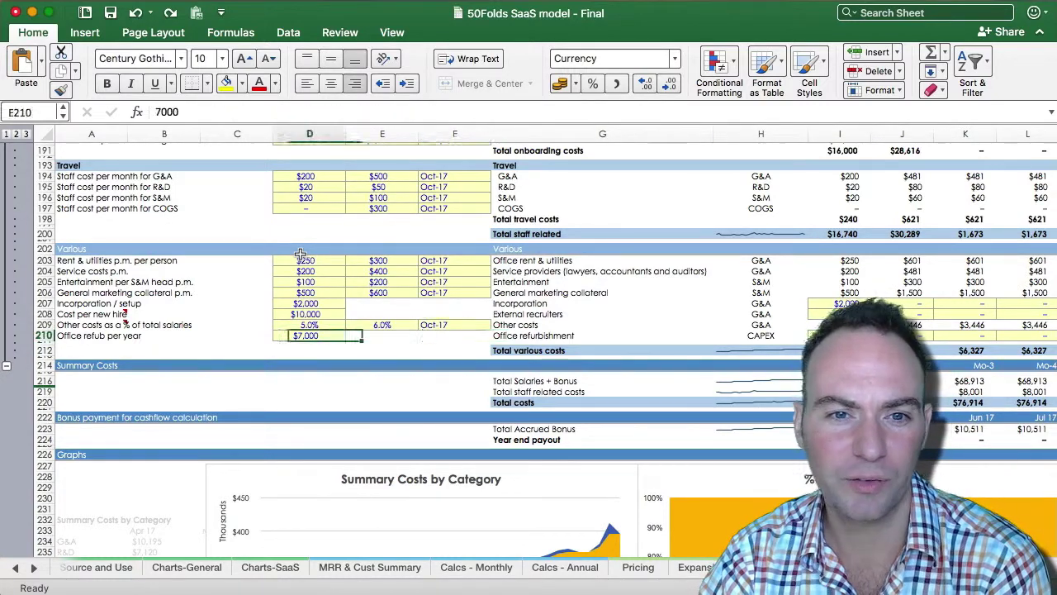
{"action": "key", "text": "Right"}
{"action": "key", "text": "Right"}
{"action": "key", "text": "Right"}
{"action": "key", "text": "Right"}
{"action": "key", "text": "Right"}
{"action": "key", "text": "Right"}
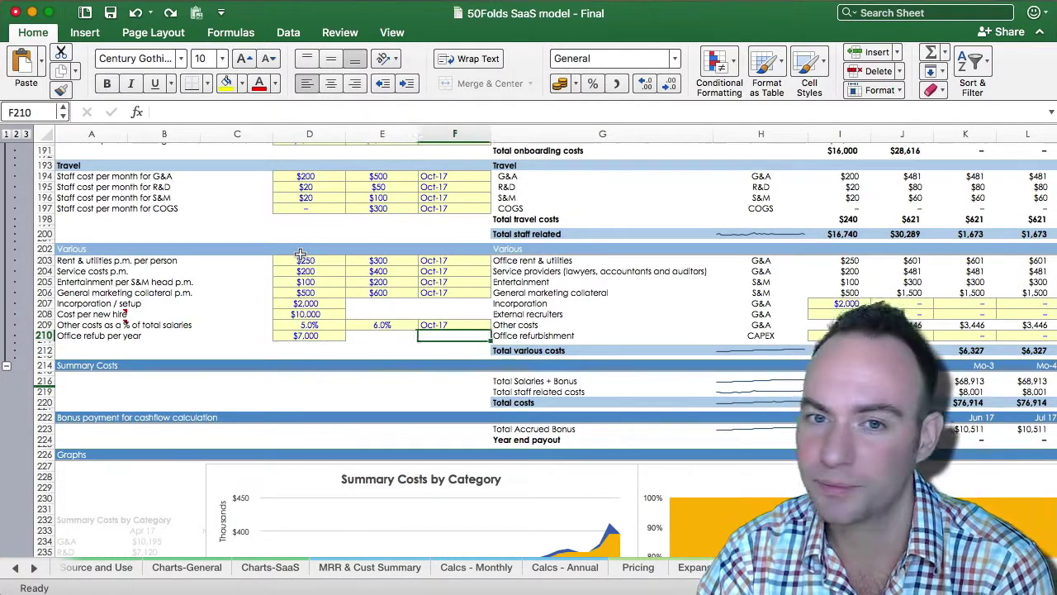
- Examine the monthly Office refurbishment entries across row 210 and return to the row label in A210
{"action": "key", "text": "Right"}
{"action": "key", "text": "Right"}
{"action": "key", "text": "Right"}
{"action": "key", "text": "Right"}
{"action": "key", "text": "Right"}
{"action": "key", "text": "Right"}
{"action": "key", "text": "Right"}
{"action": "key", "text": "Right"}
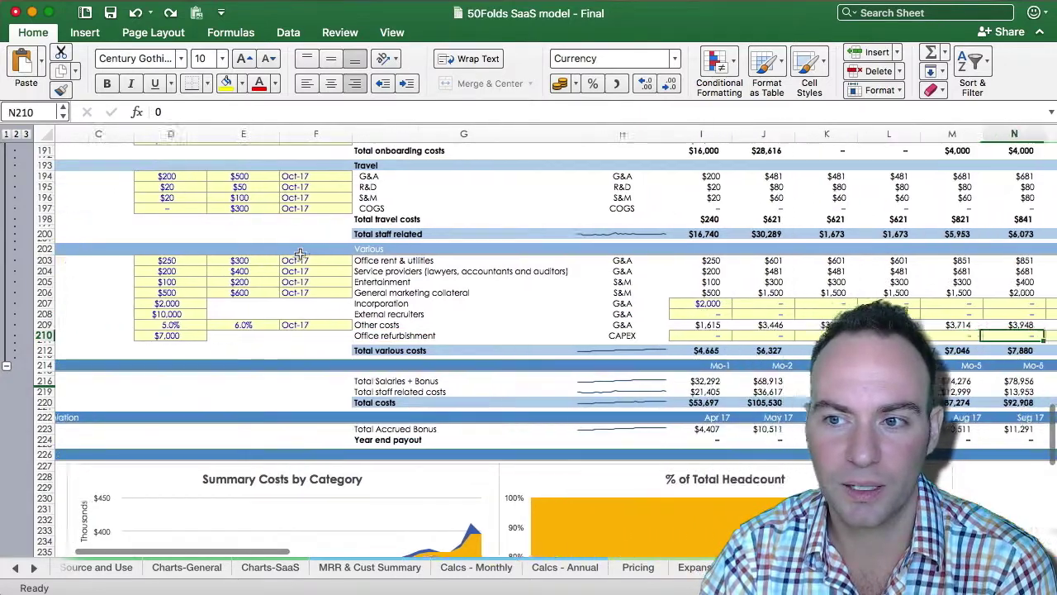
{"action": "key", "text": "Right"}
{"action": "key", "text": "Right"}
{"action": "key", "text": "Right"}
{"action": "key", "text": "Left"}
{"action": "key", "text": "Left"}
{"action": "key", "text": "Left"}
{"action": "key", "text": "Left"}
{"action": "key", "text": "Left"}
{"action": "key", "text": "Left"}
{"action": "key", "text": "Left"}
{"action": "key", "text": "Left"}
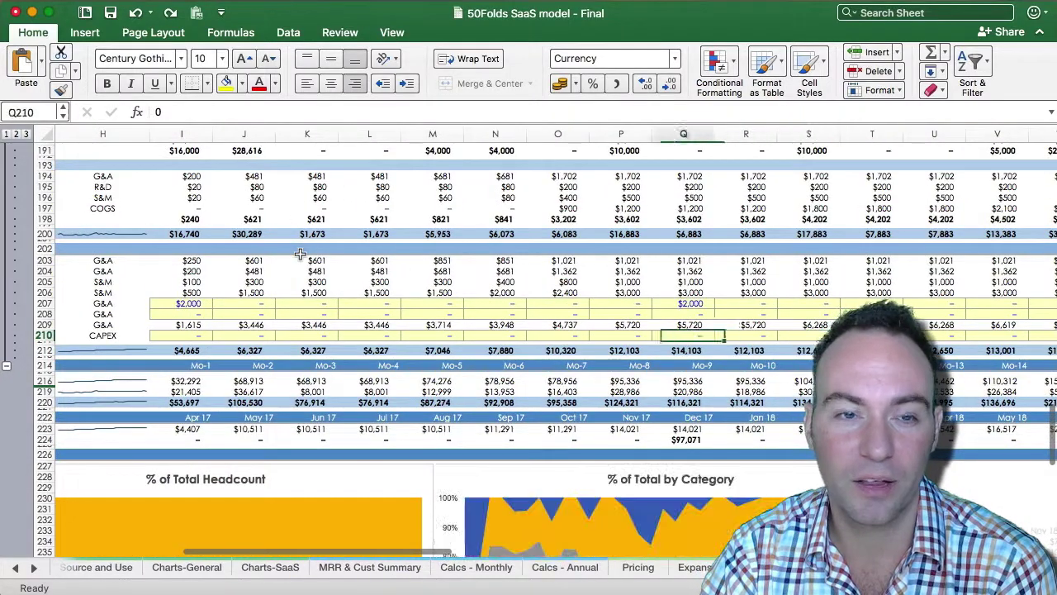
{"action": "key", "text": "Left"}
{"action": "key", "text": "Left"}
{"action": "key", "text": "Left"}
{"action": "key", "text": "Left"}
{"action": "key", "text": "Left"}
{"action": "key", "text": "Left"}
{"action": "key", "text": "Left"}
{"action": "key", "text": "Left"}
{"action": "key", "text": "Left"}
{"action": "key", "text": "Left"}
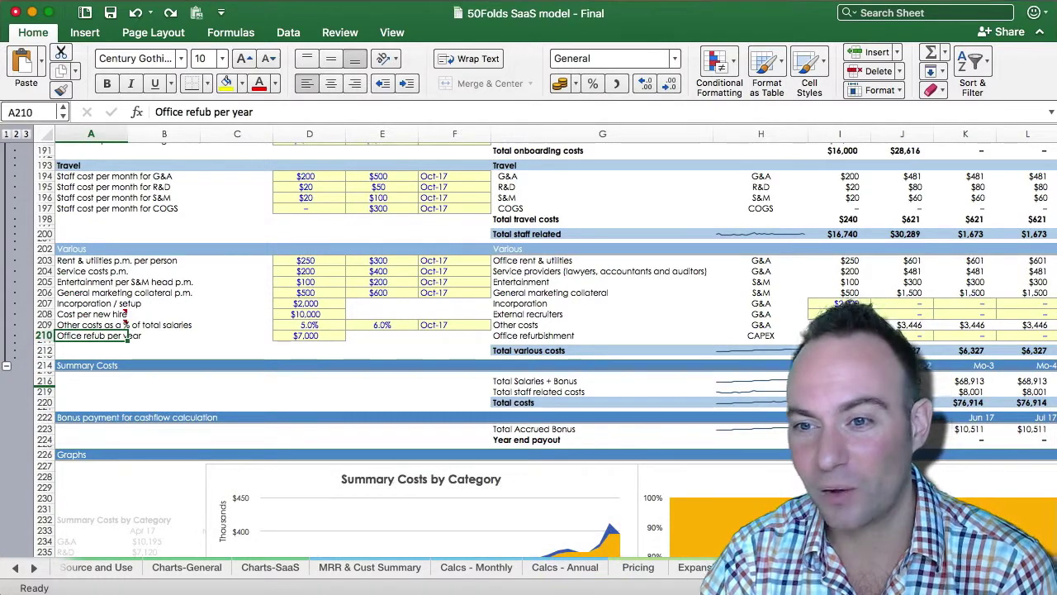
- Review the Summary Costs section, checking the first-month totals in column I from row 216 down to row 221
{"action": "left_click", "coordinate": [839, 380]}
{"action": "key", "text": "Down"}
{"action": "key", "text": "Down"}
{"action": "key", "text": "Down"}
{"action": "key", "text": "Down"}
{"action": "key", "text": "Down"}
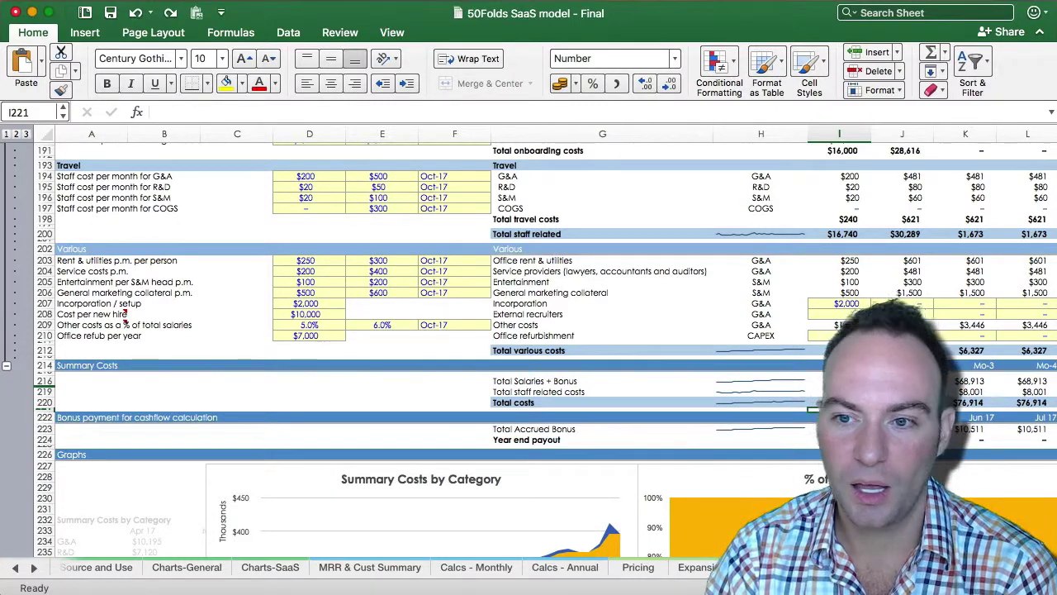
{"action": "scroll", "coordinate": [529, 347], "scroll_direction": "down", "scroll_amount": 3}
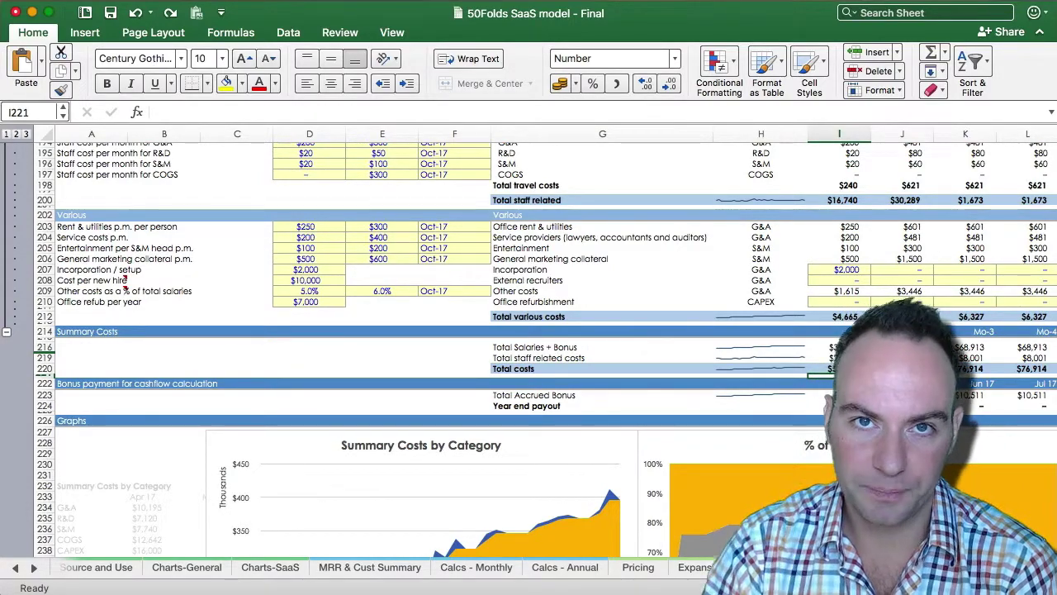
- Return to the G&A staff table and inspect the monthly salary formula for the Business Analyst in J48
{"action": "scroll", "coordinate": [529, 347], "scroll_direction": "up", "scroll_amount": 20}
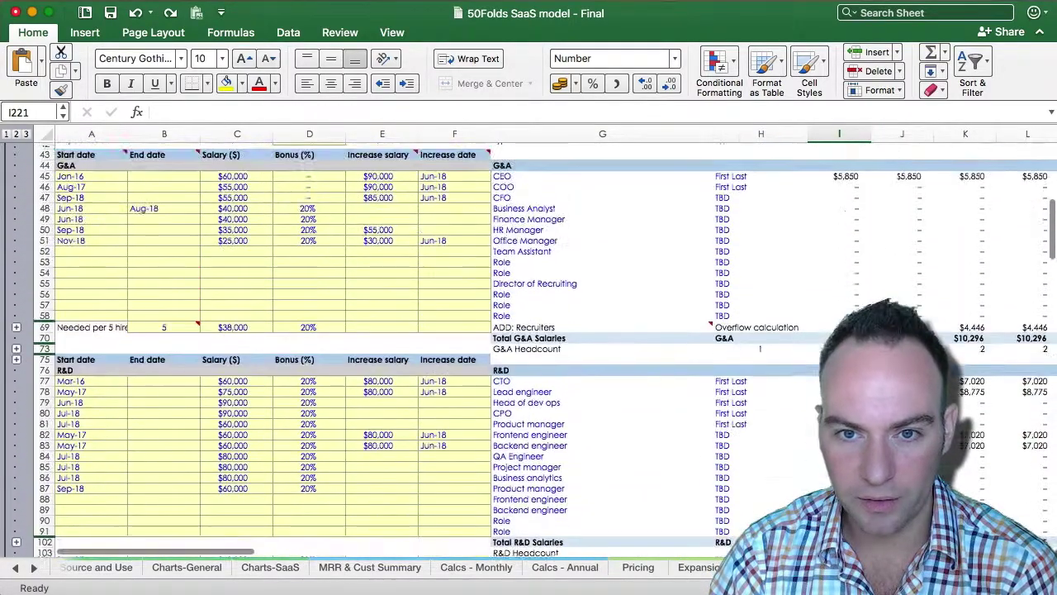
{"action": "left_click", "coordinate": [319, 207]}
{"action": "left_click", "coordinate": [801, 199]}
{"action": "left_click", "coordinate": [882, 208]}
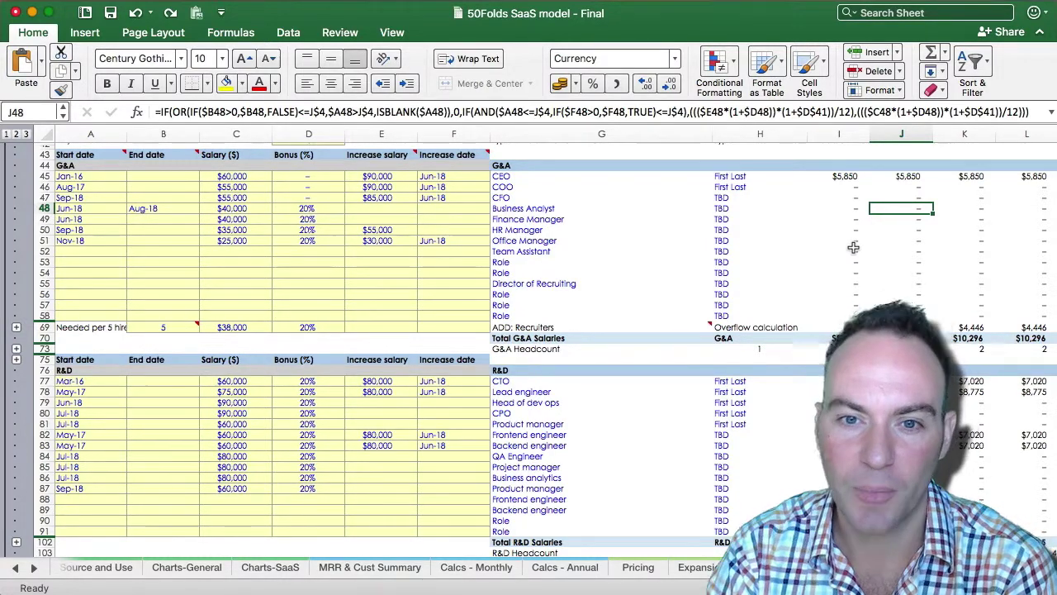
- Check the grouped recruiter rows 71:72 and collapse them again, then expand the grouped row 74 below G&A Headcount
{"action": "left_click", "coordinate": [17, 350]}
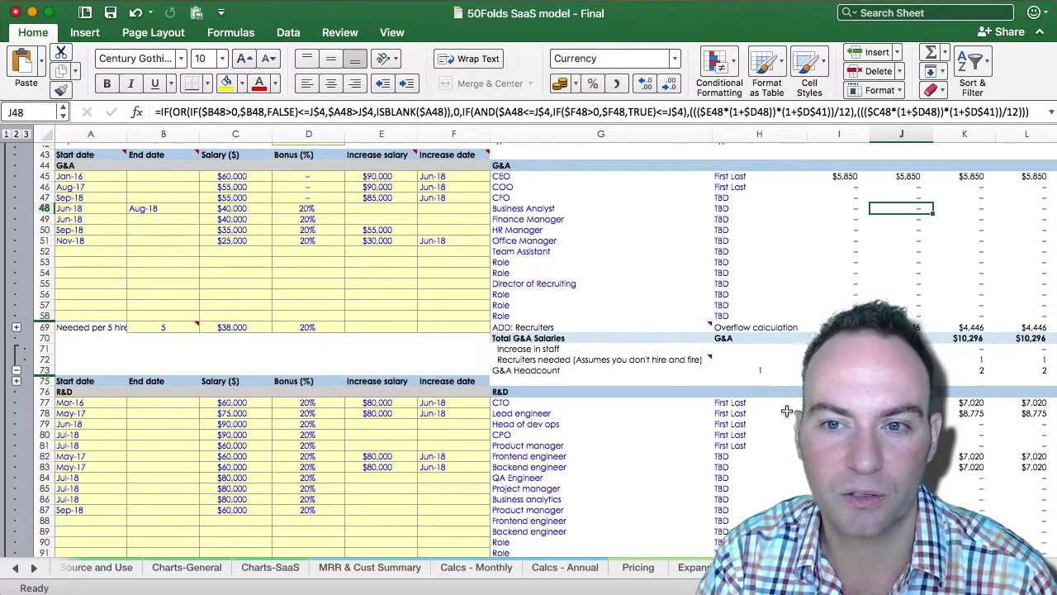
{"action": "left_click", "coordinate": [15, 369]}
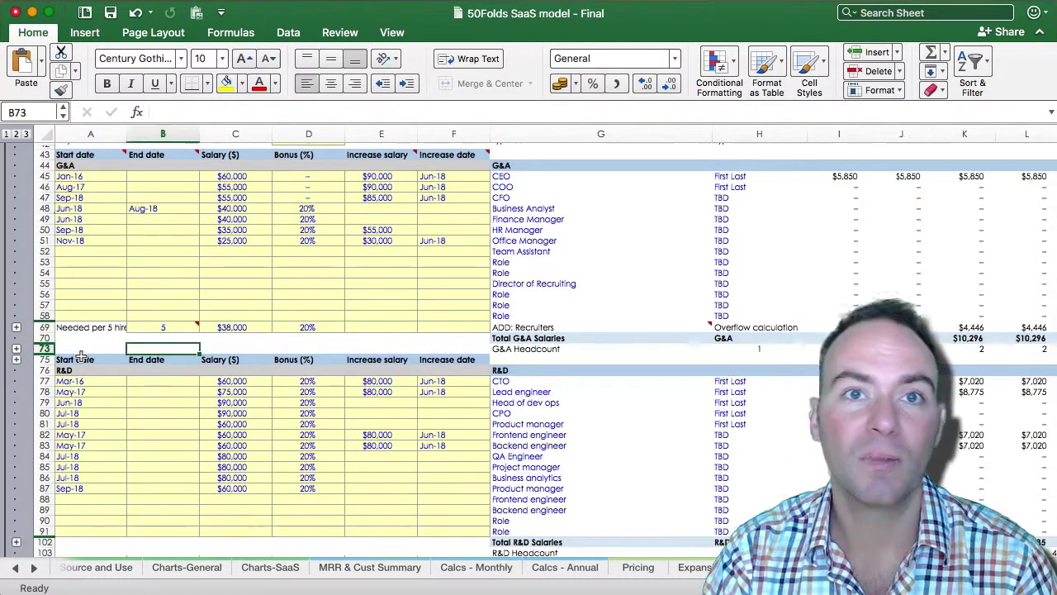
{"action": "left_click", "coordinate": [16, 360]}
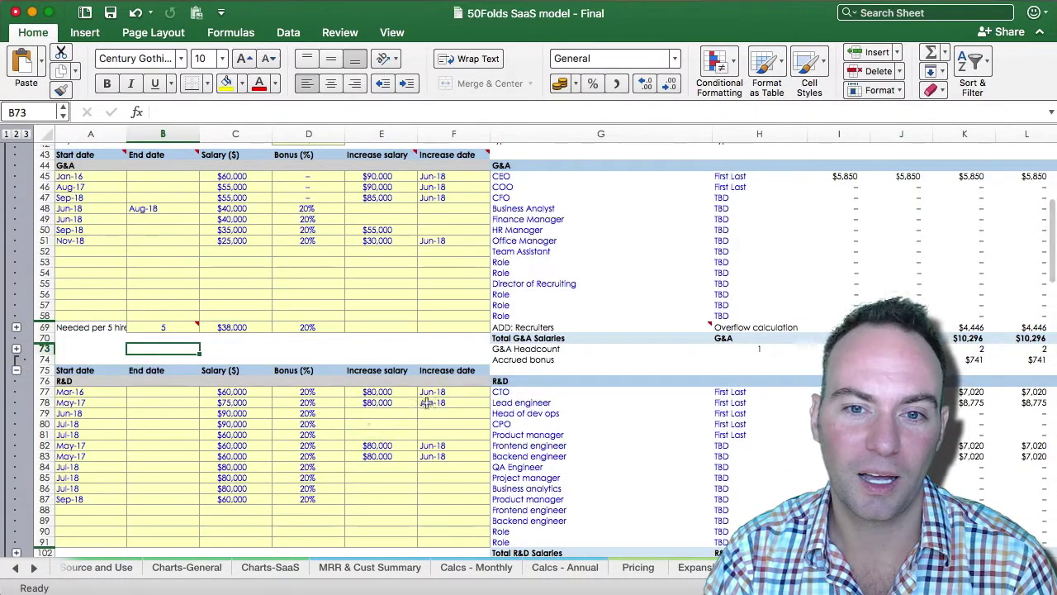
- Examine the monthly G&A Accrued bonus entries across row 74, starting from the label in G74
{"action": "left_click", "coordinate": [547, 360]}
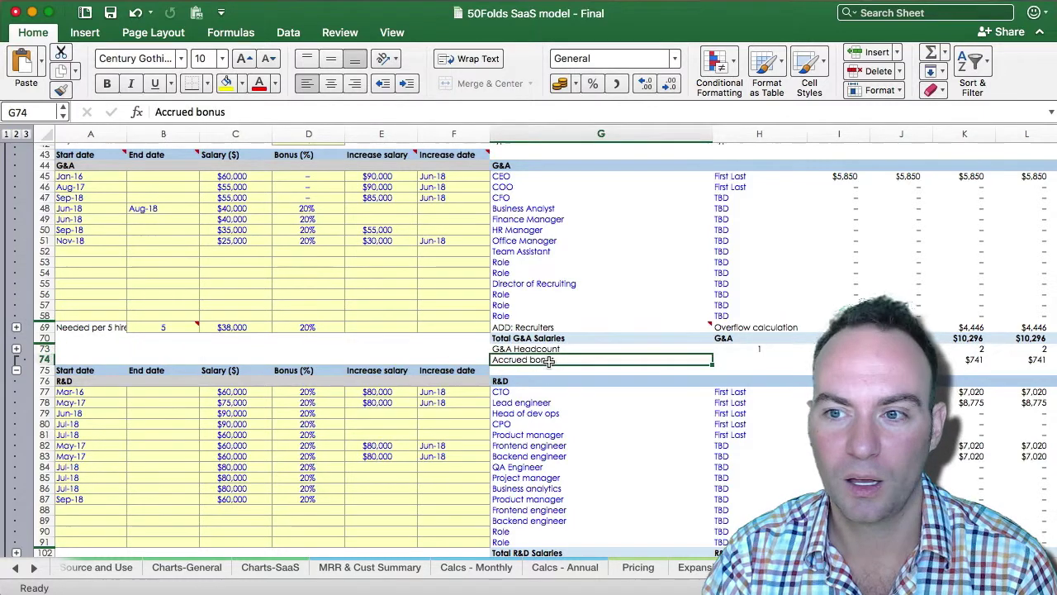
{"action": "key", "text": "Right"}
{"action": "key", "text": "Right"}
{"action": "key", "text": "Right"}
{"action": "key", "text": "Right"}
{"action": "key", "text": "Right"}
{"action": "key", "text": "Right"}
{"action": "key", "text": "Right"}
{"action": "key", "text": "Right"}
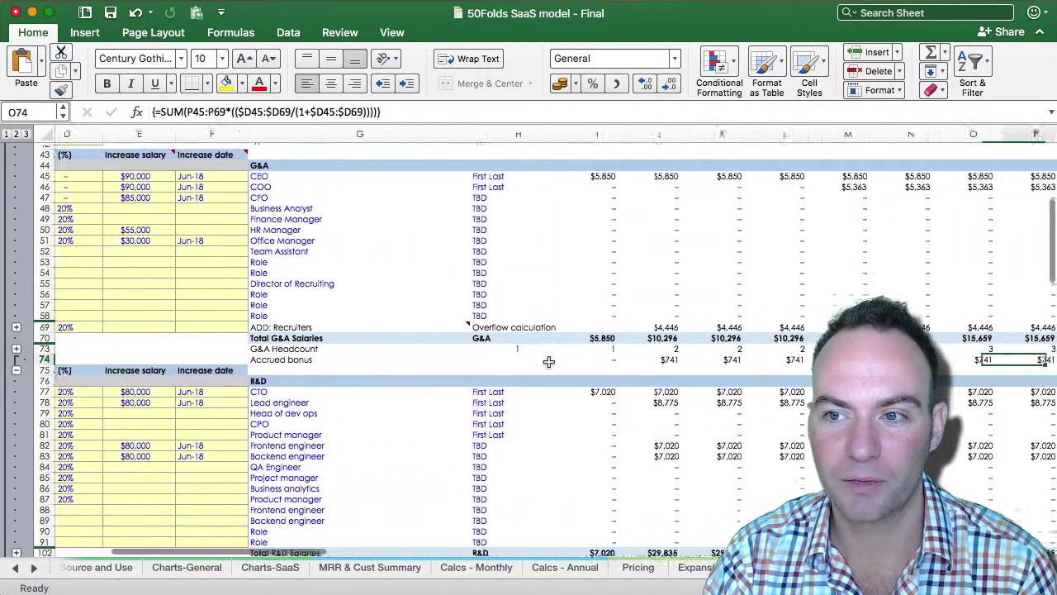
{"action": "key", "text": "Right"}
- Inspect the cells referenced by the Accrued bonus formula in L74 and close it as an array formula
{"action": "key", "text": "Left"}
{"action": "key", "text": "Left"}
{"action": "key", "text": "Left"}
{"action": "key", "text": "Left"}
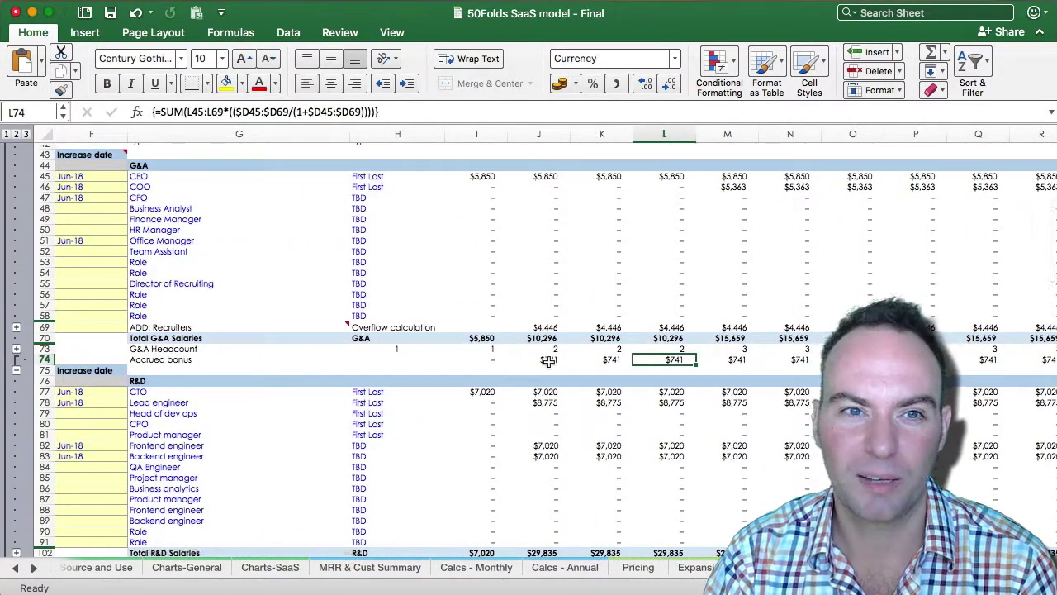
{"action": "left_click", "coordinate": [487, 114]}
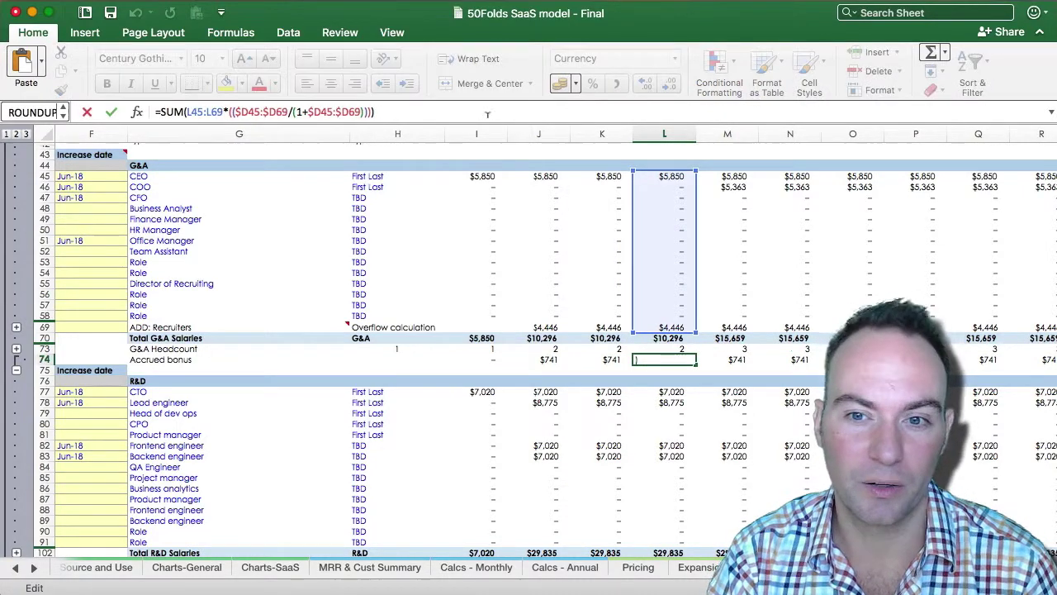
{"action": "key", "text": "ctrl+shift+Return"}
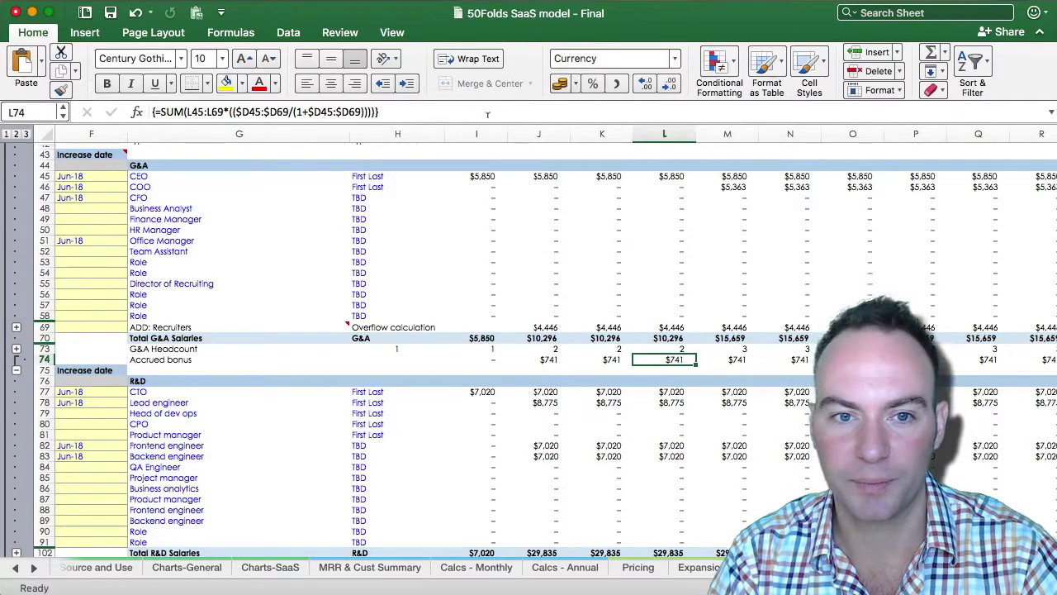
- Expand the grouped Accrued bonus row 104 below R&D Headcount and select the headcount label in G103
{"action": "scroll", "coordinate": [531, 311], "scroll_direction": "left", "scroll_amount": 5}
{"action": "scroll", "coordinate": [531, 310], "scroll_direction": "down", "scroll_amount": 10}
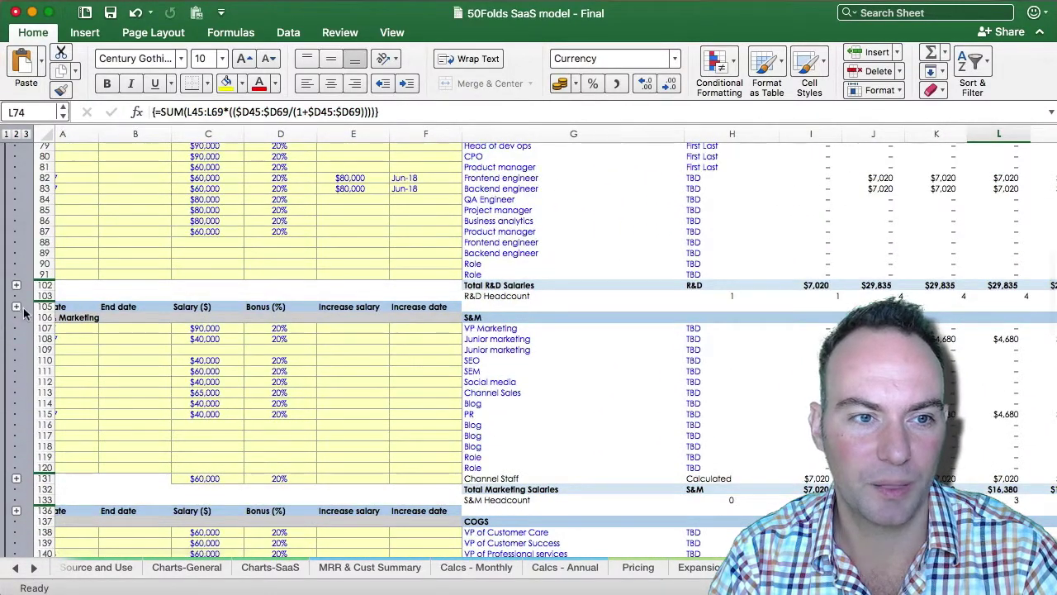
{"action": "left_click", "coordinate": [16, 306]}
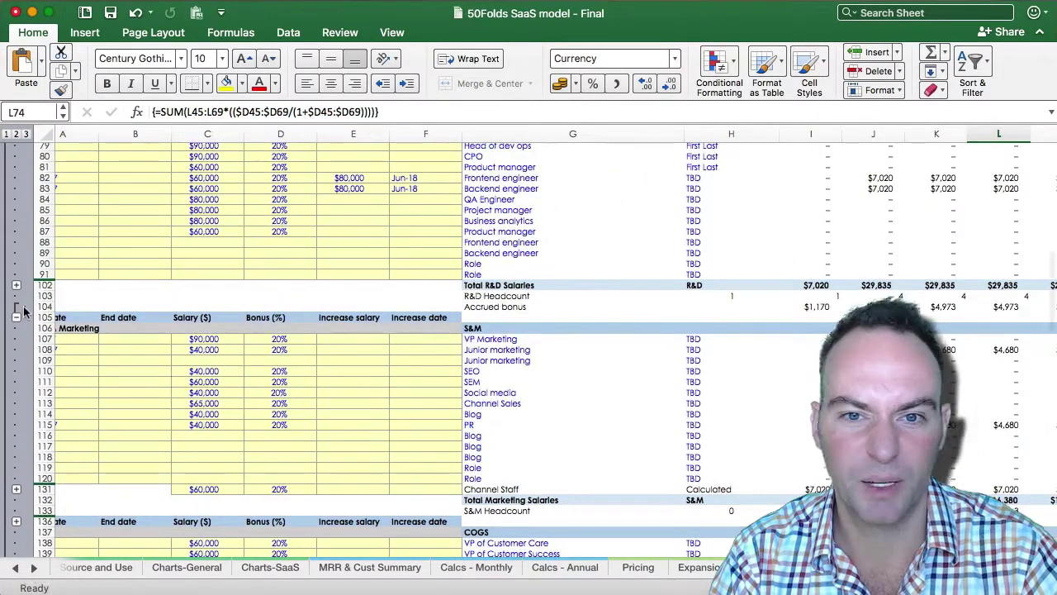
{"action": "left_click", "coordinate": [510, 295]}
- Examine the monthly Total Accrued Bonus entries across row 223 in the Bonus payment for cashflow calculation section, ending at Dec 17
{"action": "scroll", "coordinate": [509, 302], "scroll_direction": "down", "scroll_amount": 8}
{"action": "scroll", "coordinate": [510, 305], "scroll_direction": "down", "scroll_amount": 8}
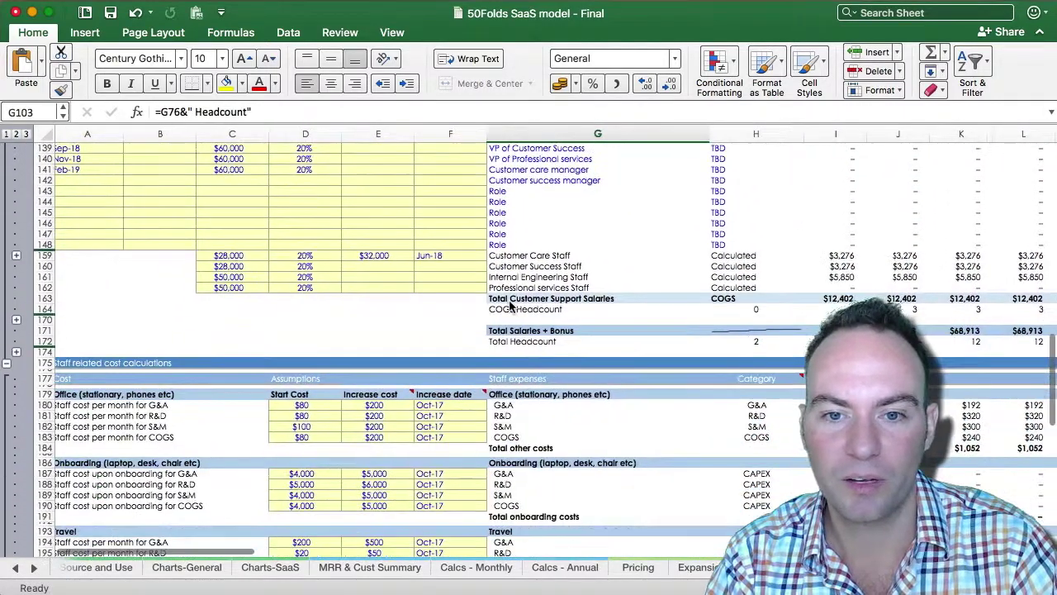
{"action": "scroll", "coordinate": [509, 305], "scroll_direction": "down", "scroll_amount": 4}
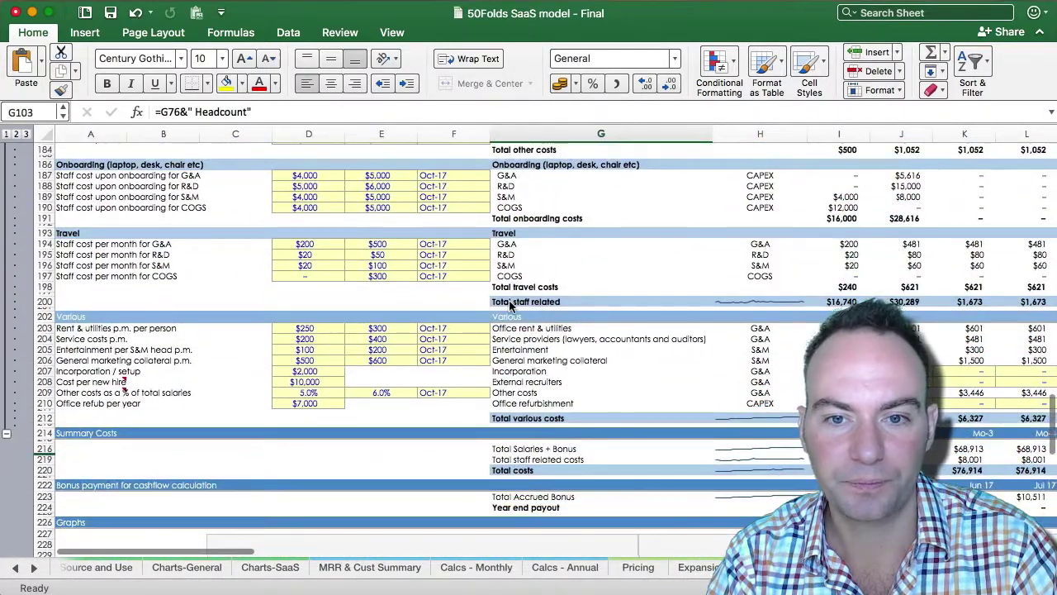
{"action": "scroll", "coordinate": [510, 306], "scroll_direction": "down", "scroll_amount": 2}
{"action": "scroll", "coordinate": [708, 429], "scroll_direction": "right", "scroll_amount": 3}
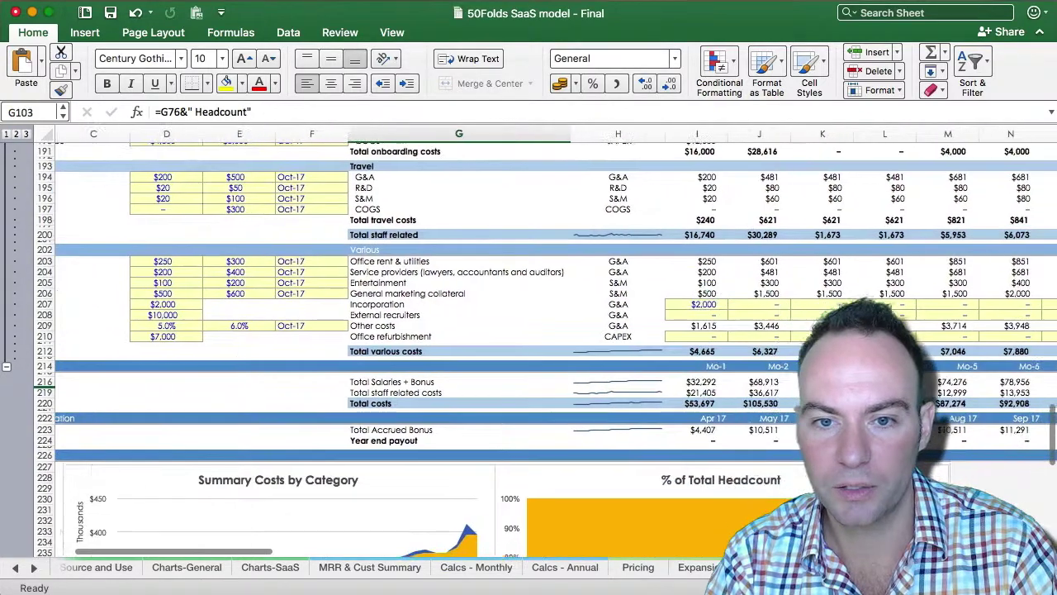
{"action": "left_click", "coordinate": [708, 429]}
{"action": "key", "text": "Right"}
{"action": "key", "text": "Right"}
{"action": "key", "text": "Right"}
{"action": "key", "text": "Right"}
{"action": "key", "text": "Right"}
{"action": "key", "text": "Right"}
{"action": "key", "text": "Right"}
{"action": "key", "text": "Right"}
{"action": "key", "text": "Right"}
{"action": "key", "text": "Right"}
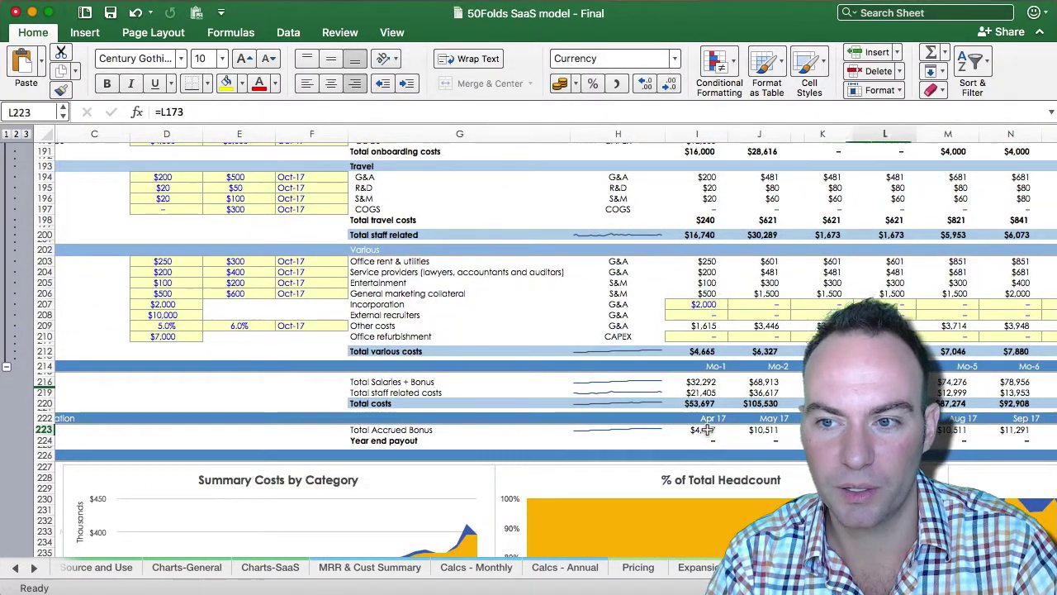
{"action": "key", "text": "Left"}
{"action": "key", "text": "Left"}
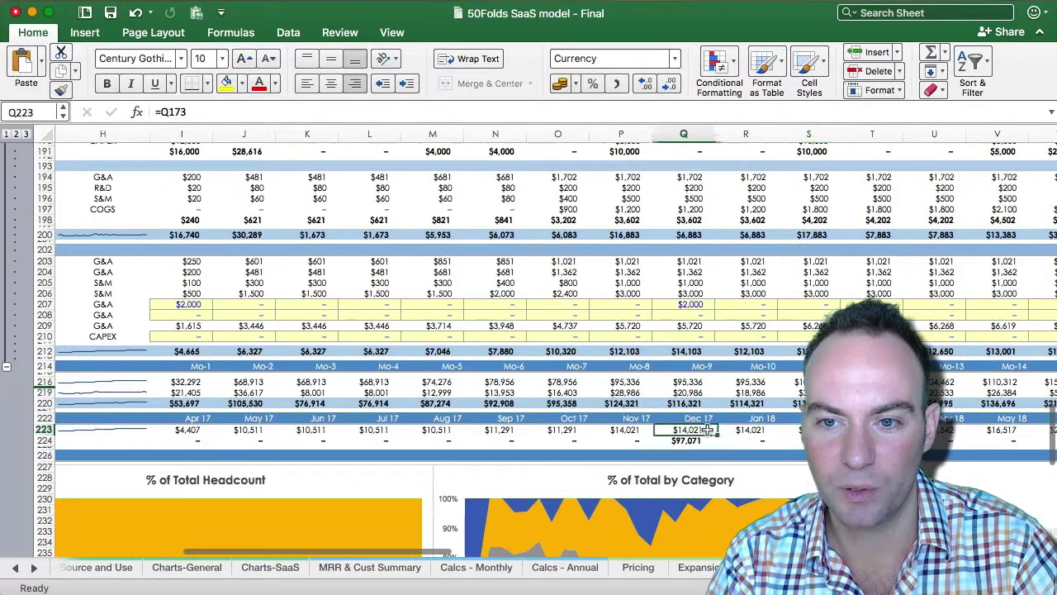
- Compare the Year end payout formula in Q224 with the year end month setting in C7 of the Formatting sheet
{"action": "key", "text": "Down"}
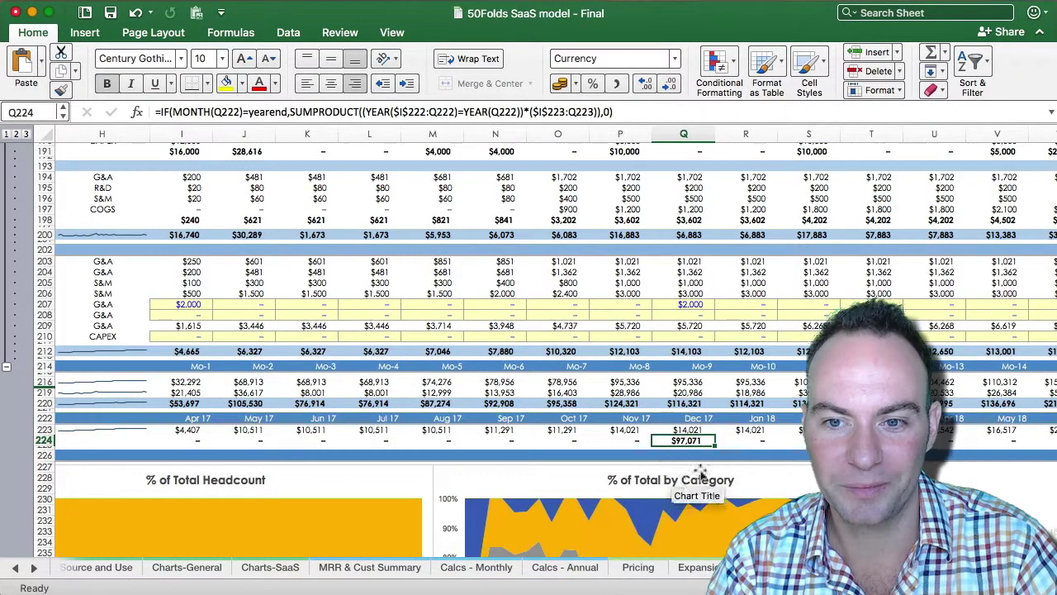
{"action": "scroll", "coordinate": [692, 450], "scroll_direction": "left", "scroll_amount": 4}
{"action": "scroll", "coordinate": [692, 450], "scroll_direction": "left", "scroll_amount": 2}
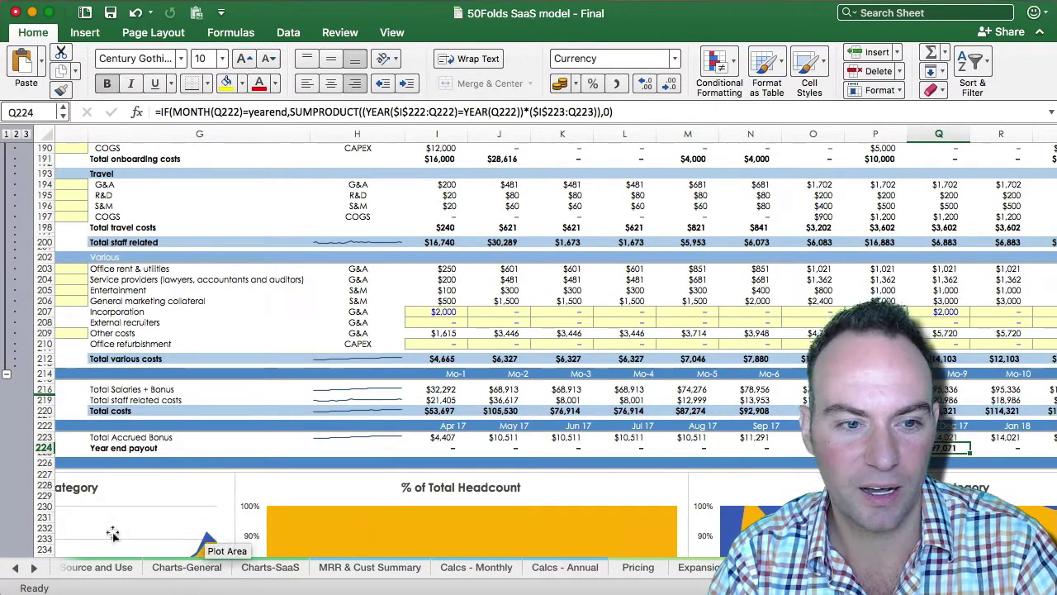
{"action": "left_click", "coordinate": [17, 568]}
{"action": "left_click", "coordinate": [16, 567]}
{"action": "left_click", "coordinate": [17, 567]}
{"action": "left_click", "coordinate": [16, 567]}
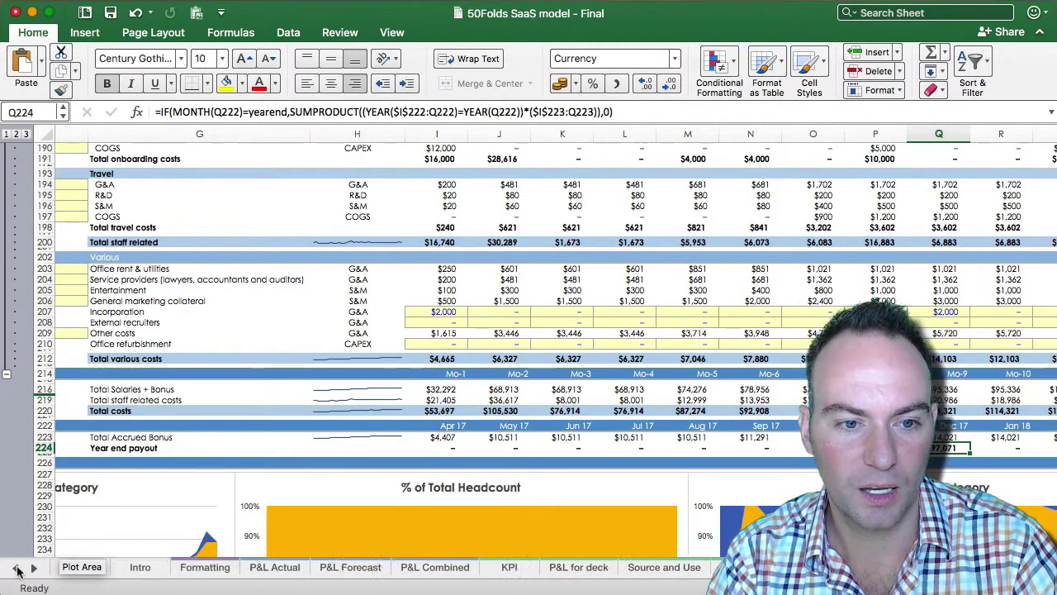
{"action": "left_click", "coordinate": [206, 569]}
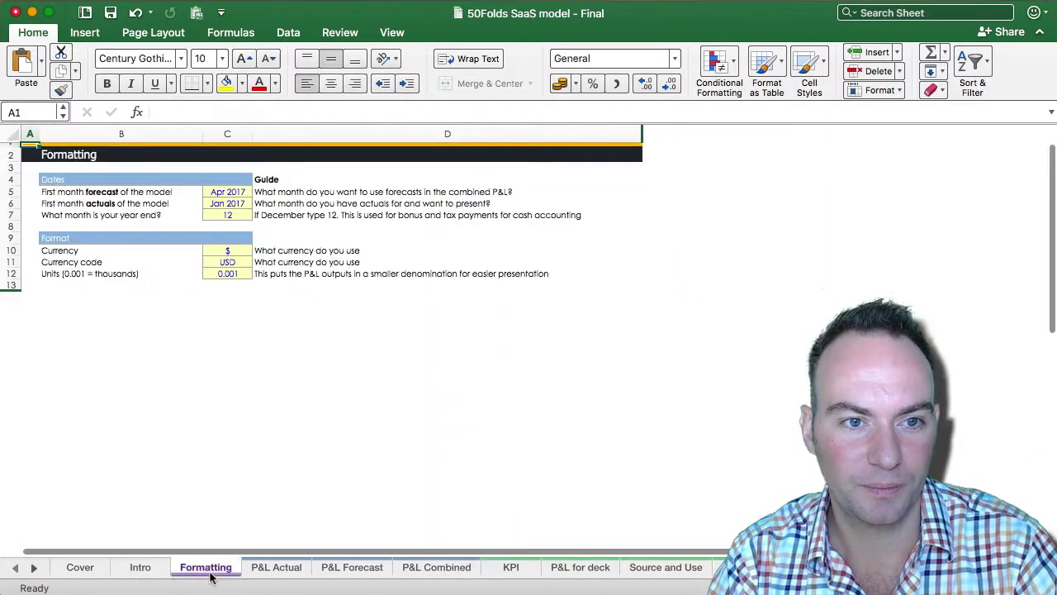
{"action": "left_click", "coordinate": [240, 216]}
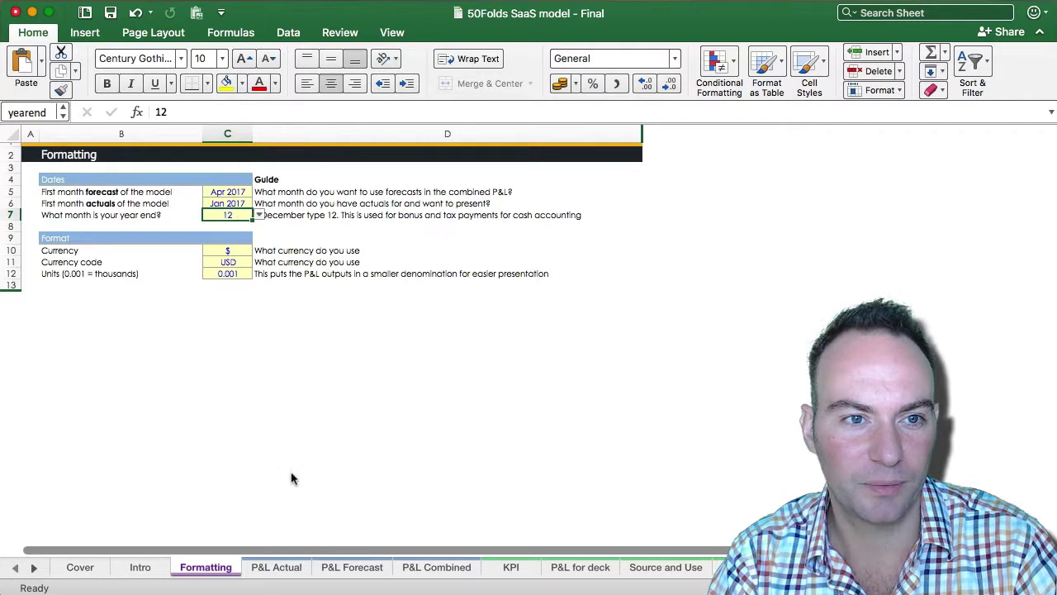
- Return to the Staff sheet and inspect the ranges used by the Year end payout formula in Q224, leaving without edits
{"action": "scroll", "coordinate": [124, 566], "scroll_direction": "right", "scroll_amount": 5}
{"action": "left_click", "coordinate": [629, 566]}
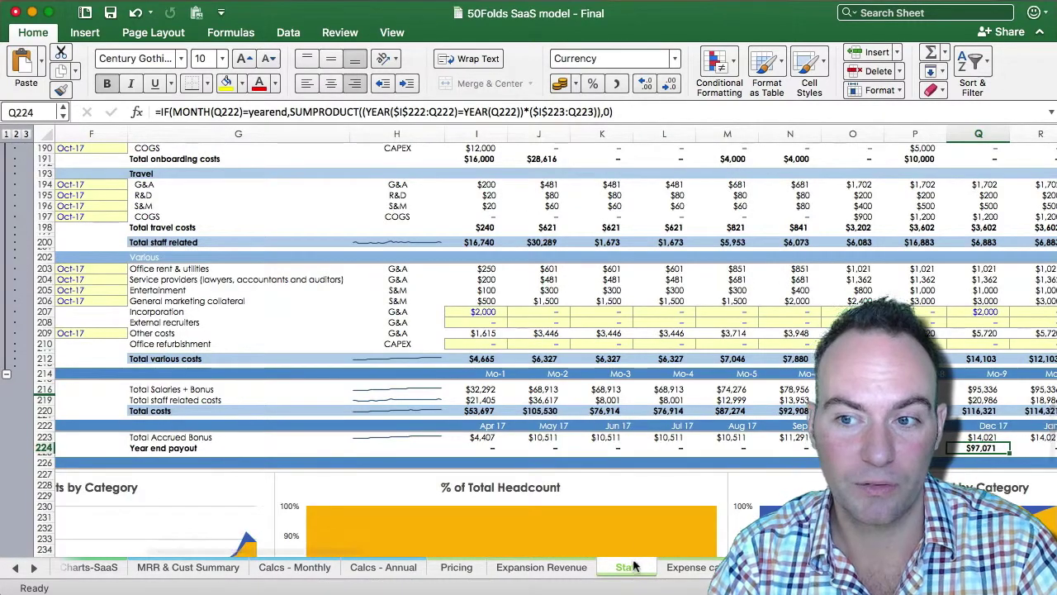
{"action": "double_click", "coordinate": [981, 448]}
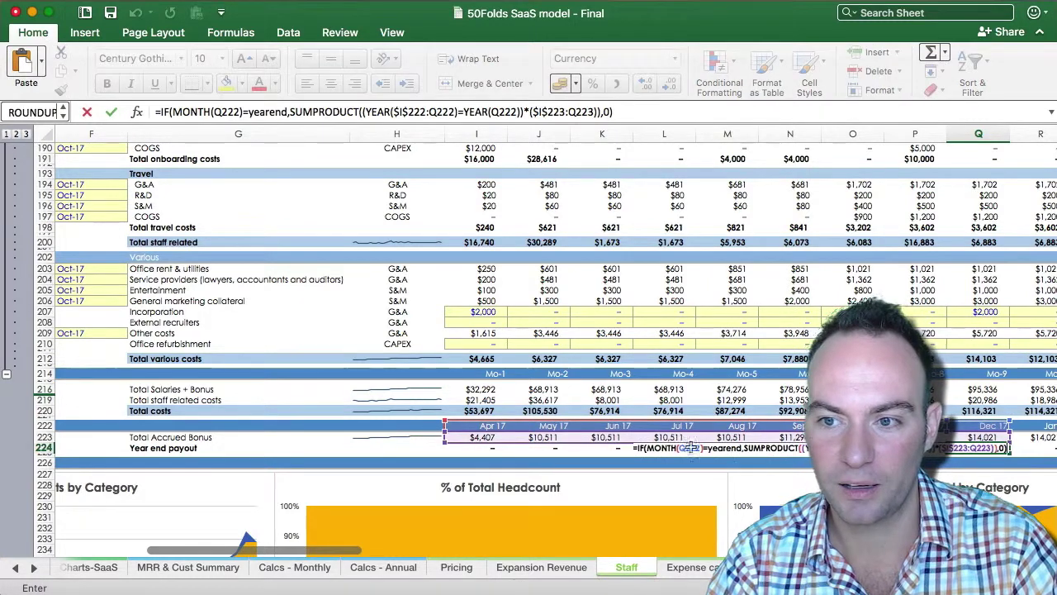
{"action": "key", "text": "Escape"}
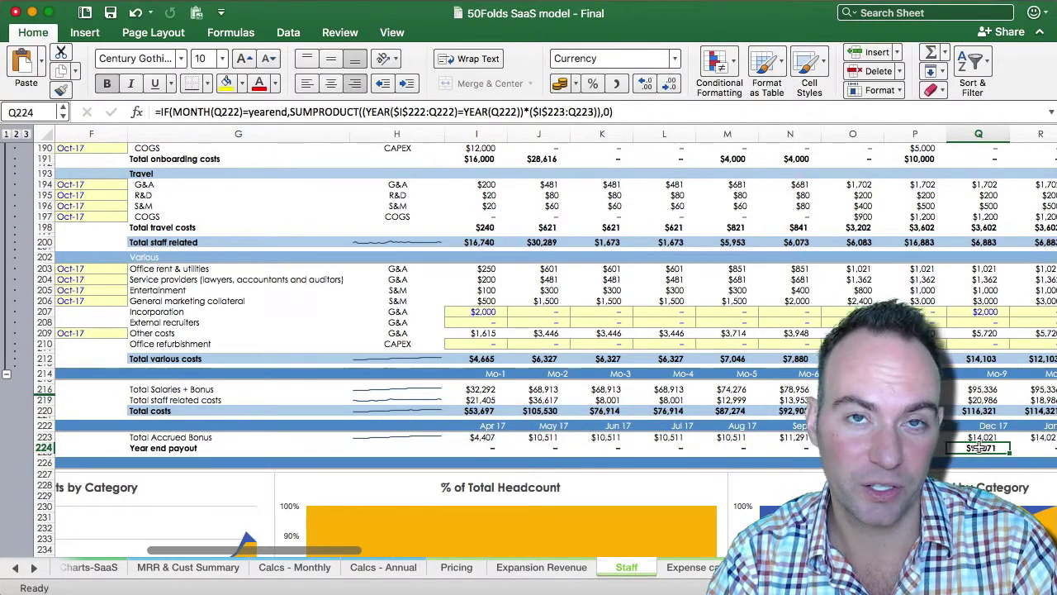
- Inspect the following year's Year end payout formula in AC224
{"action": "scroll", "coordinate": [981, 449], "scroll_direction": "right", "scroll_amount": 12}
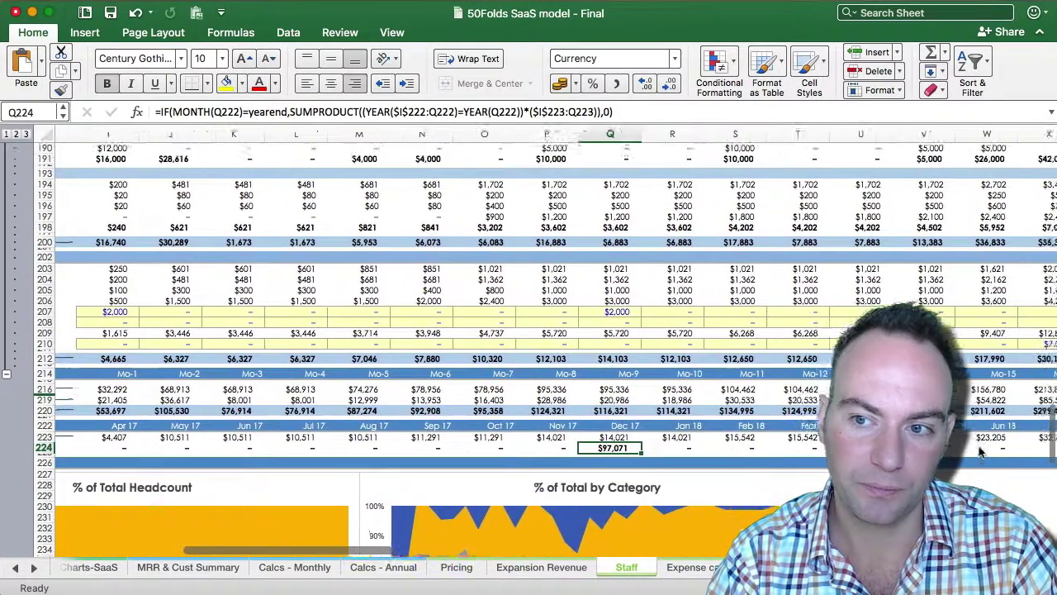
{"action": "scroll", "coordinate": [981, 449], "scroll_direction": "right", "scroll_amount": 1}
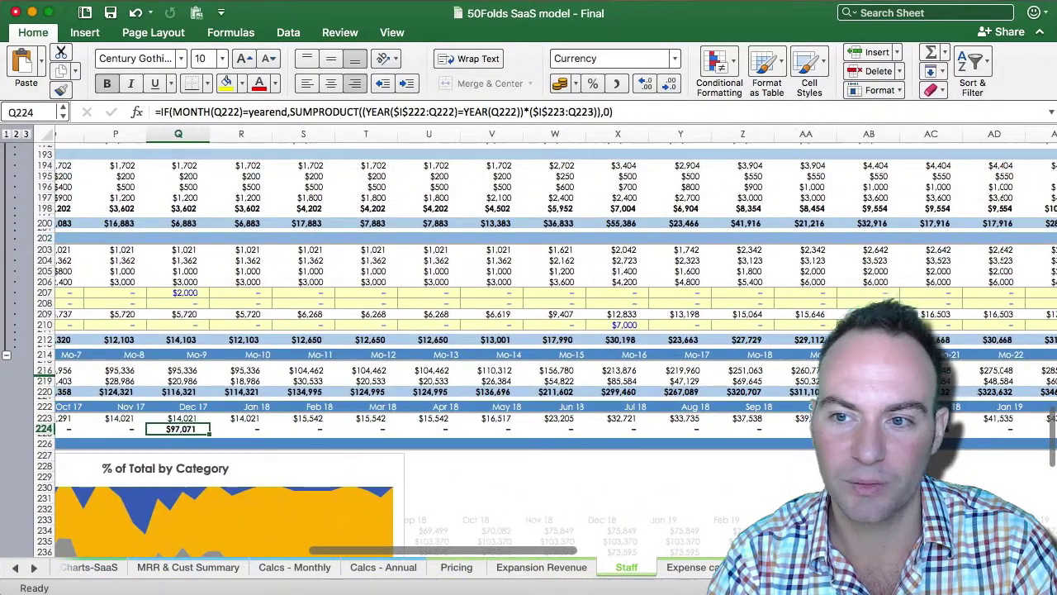
{"action": "left_click", "coordinate": [931, 429]}
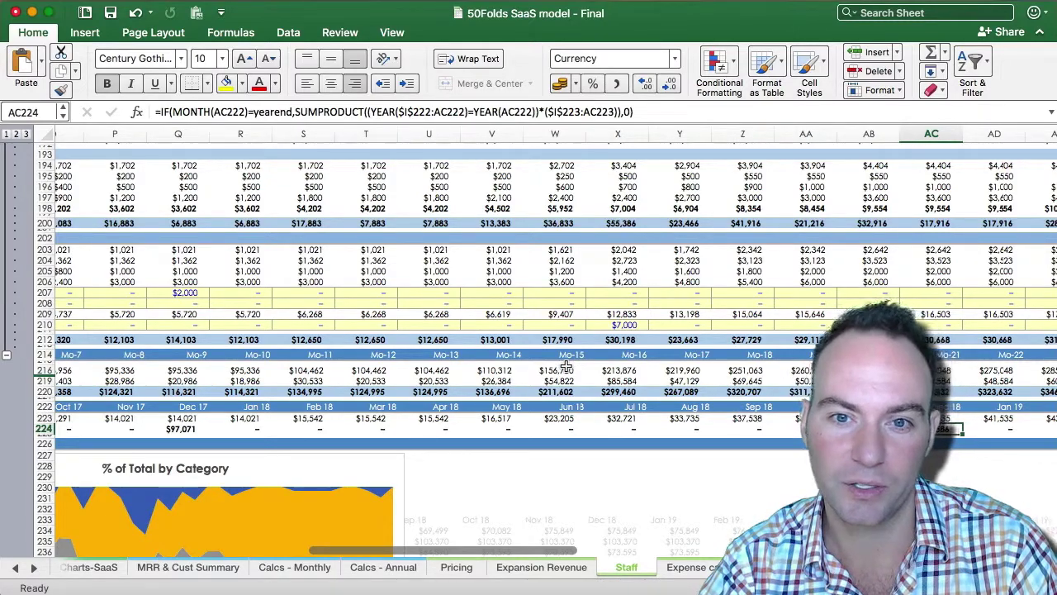
- Zoom out and review the cost and headcount charts in the Graphs section below row 226
{"action": "scroll", "coordinate": [566, 369], "scroll_direction": "left", "scroll_amount": 10}
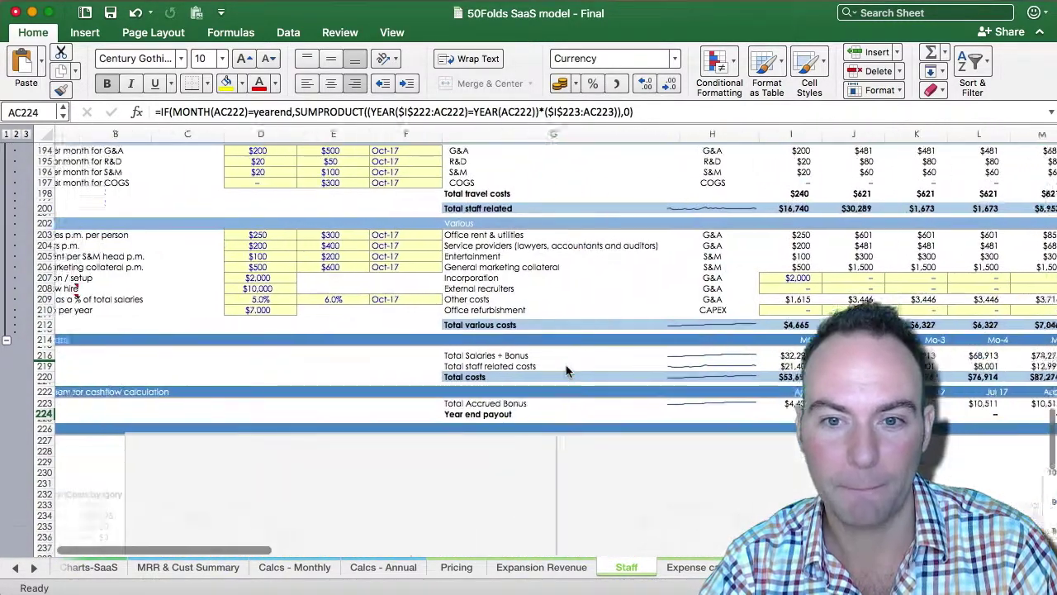
{"action": "scroll", "coordinate": [566, 369], "scroll_direction": "down", "scroll_amount": 5}
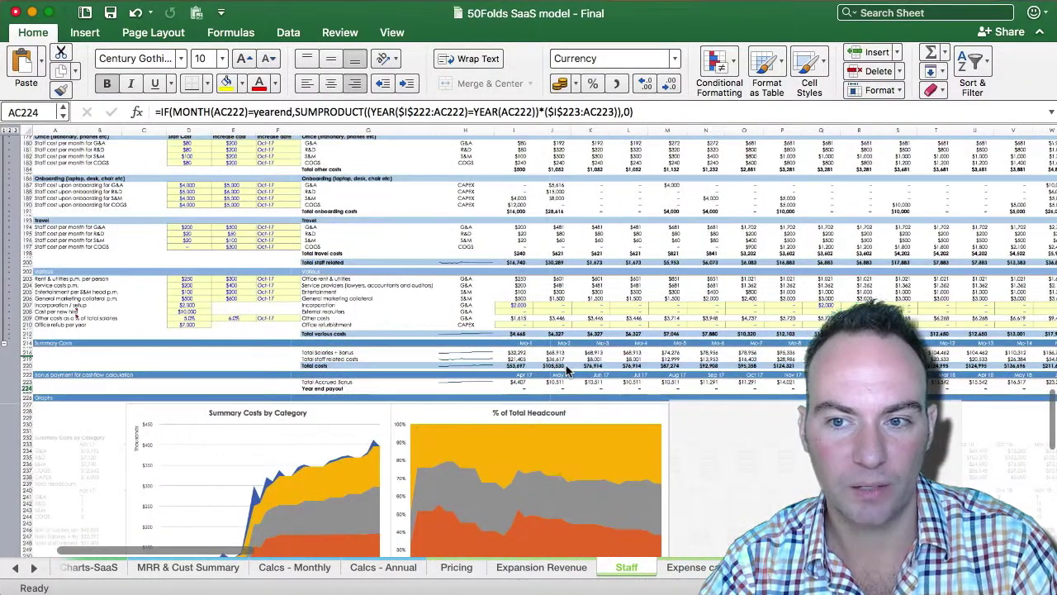
{"action": "left_click_drag", "start_coordinate": [611, 302], "coordinate": [611, 308]}
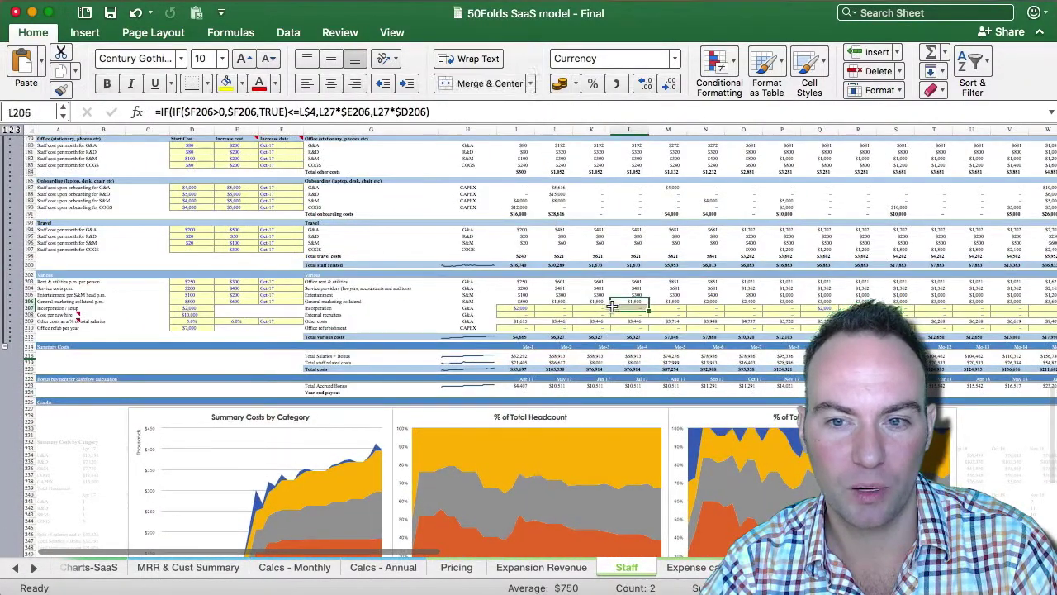
{"action": "scroll", "coordinate": [611, 305], "scroll_direction": "down", "scroll_amount": 5}
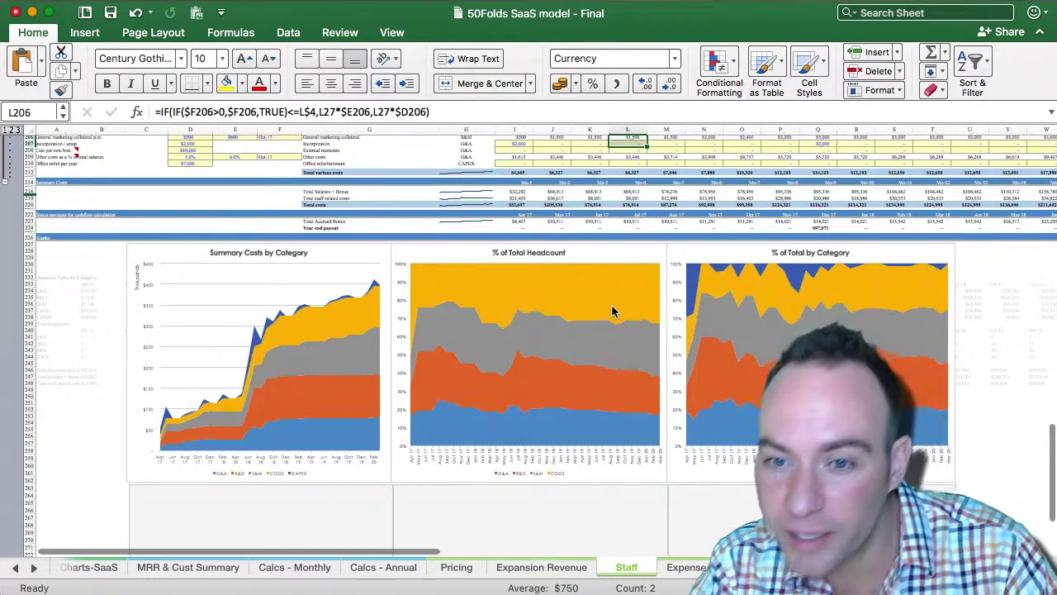
{"action": "scroll", "coordinate": [612, 310], "scroll_direction": "down", "scroll_amount": 3}
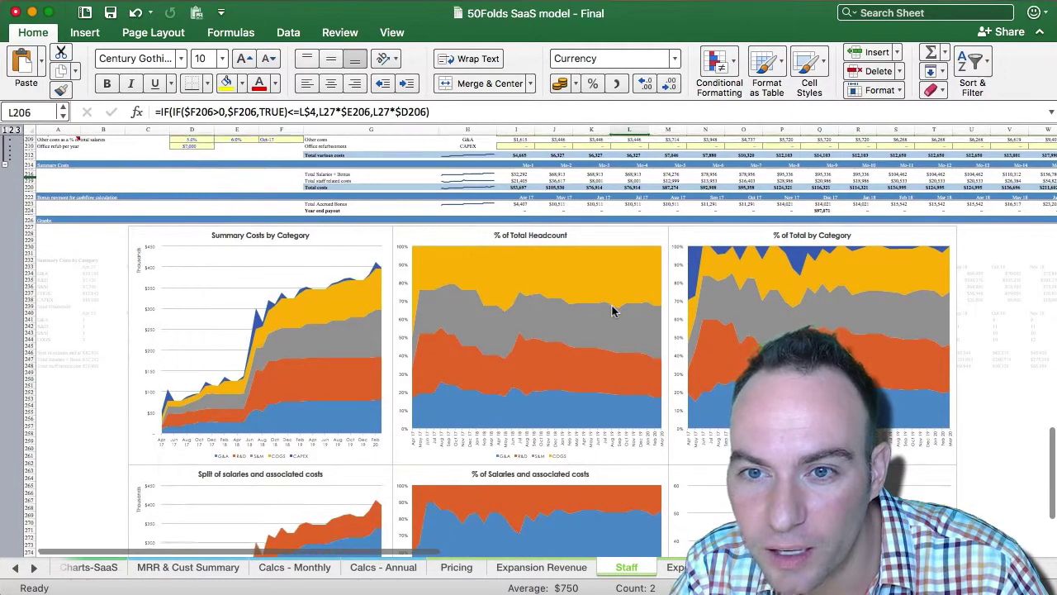
- Review the six cost and headcount charts and inspect the fundraise entry linked from the P&L Forecast in V37
{"action": "scroll", "coordinate": [612, 310], "scroll_direction": "down", "scroll_amount": 6}
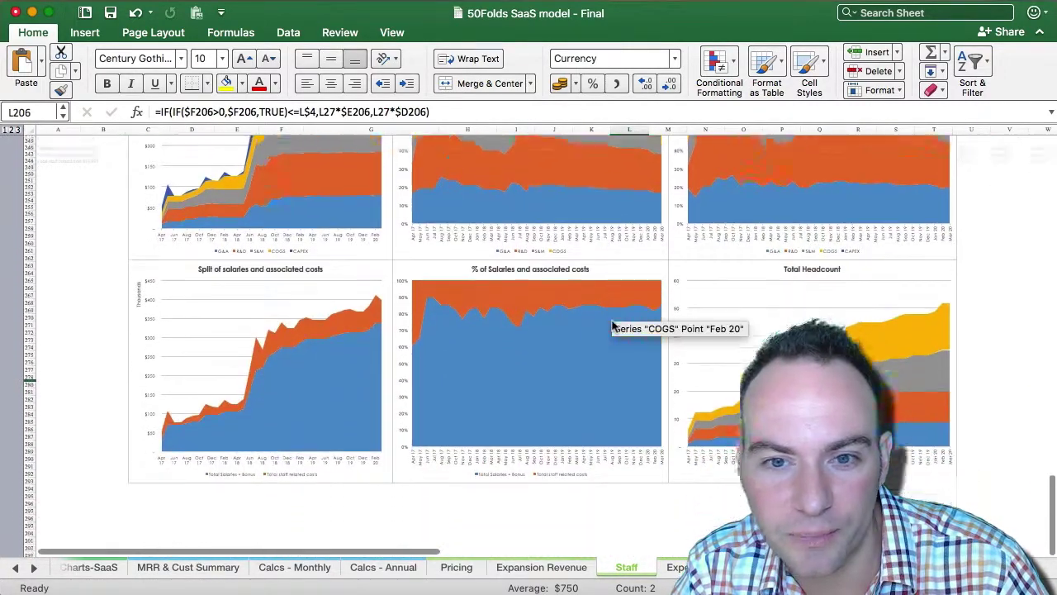
{"action": "scroll", "coordinate": [611, 327], "scroll_direction": "up", "scroll_amount": 5}
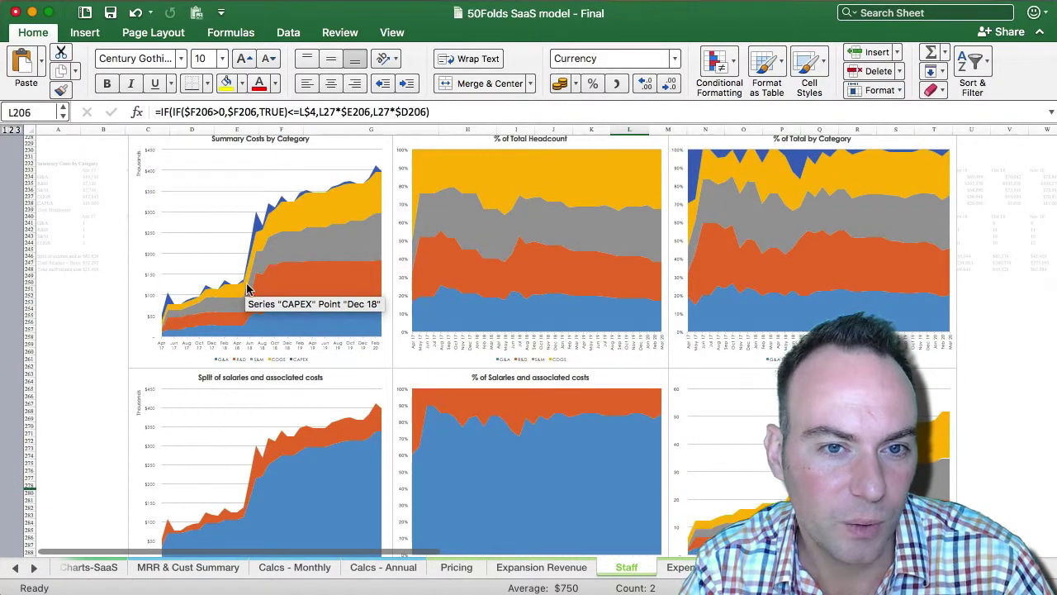
{"action": "scroll", "coordinate": [246, 291], "scroll_direction": "up", "scroll_amount": 20}
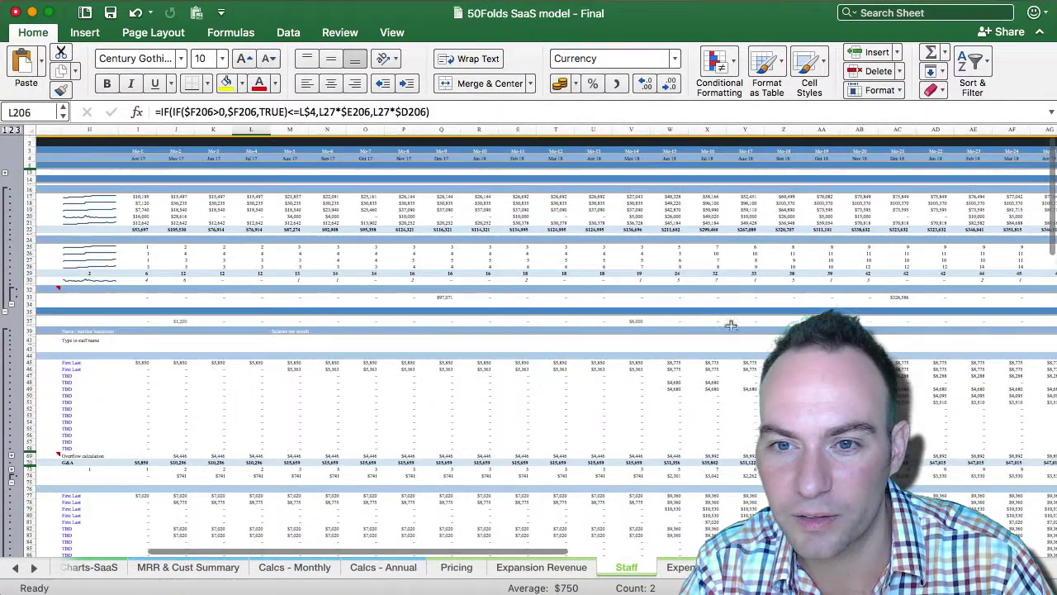
{"action": "left_click", "coordinate": [641, 323]}
{"action": "scroll", "coordinate": [639, 331], "scroll_direction": "down", "scroll_amount": 2}
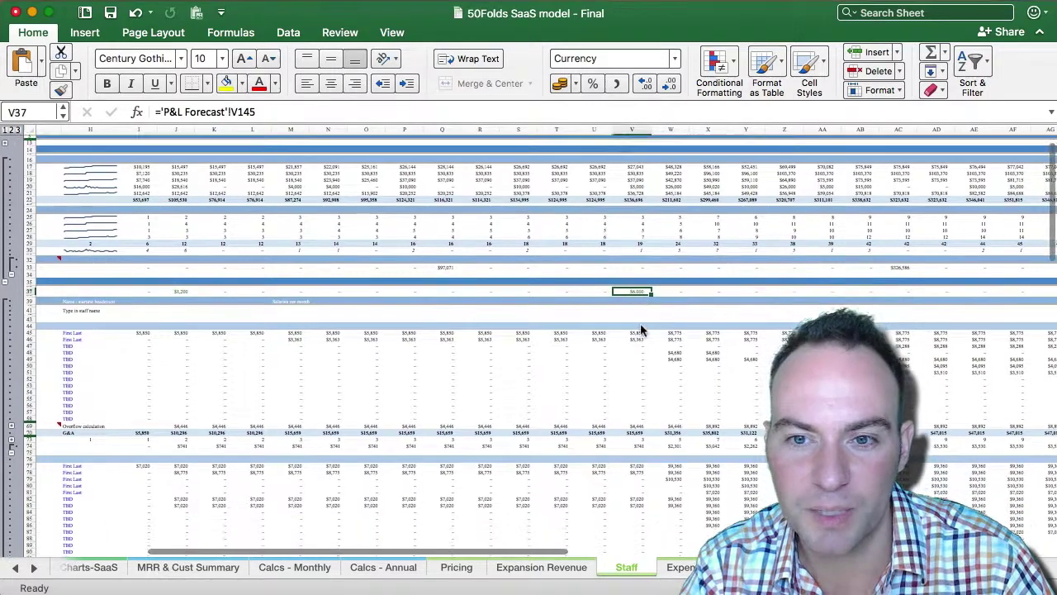
- Return to the Graphs section and compare the category charts with the salary split and Total Headcount charts
{"action": "scroll", "coordinate": [628, 426], "scroll_direction": "down", "scroll_amount": 5}
{"action": "scroll", "coordinate": [627, 426], "scroll_direction": "left", "scroll_amount": 2}
{"action": "scroll", "coordinate": [628, 426], "scroll_direction": "down", "scroll_amount": 20}
{"action": "scroll", "coordinate": [627, 426], "scroll_direction": "left", "scroll_amount": 2}
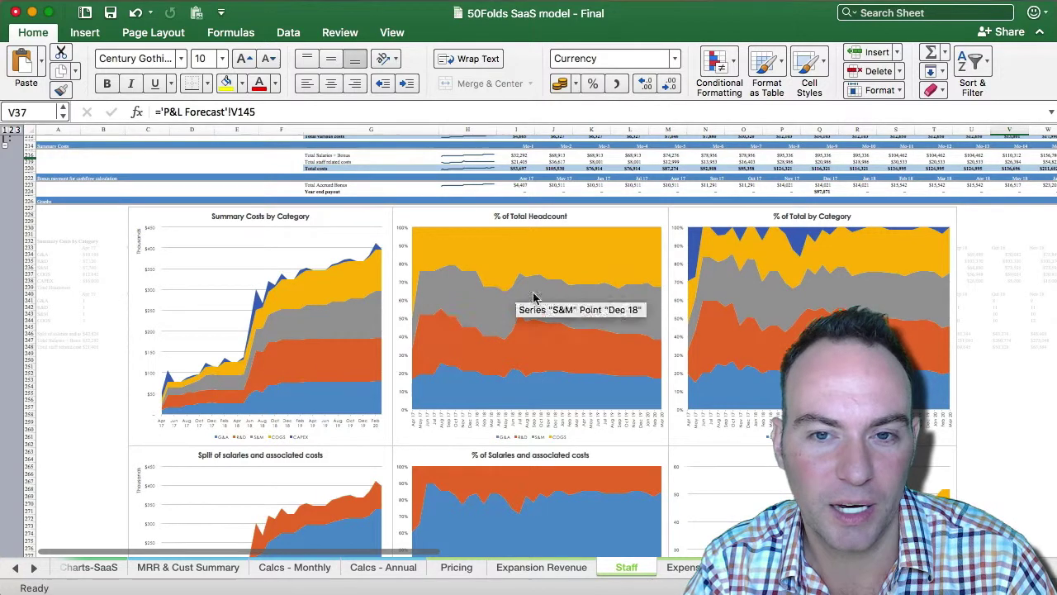
{"action": "scroll", "coordinate": [641, 311], "scroll_direction": "down", "scroll_amount": 5}
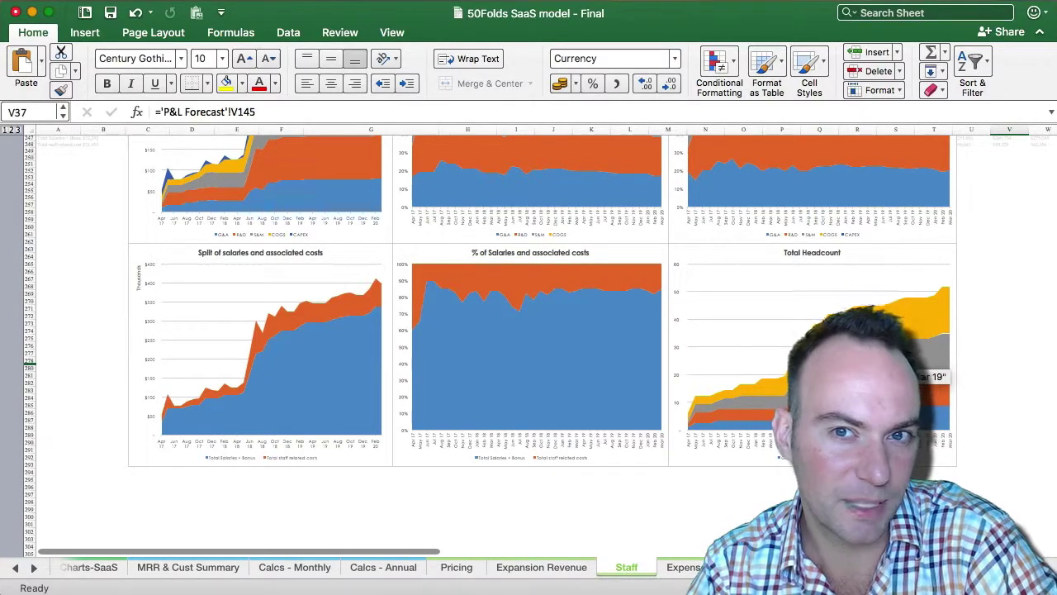
- Examine the G&A salary assumptions and read the comment on the recruiter hiring threshold in B69
{"action": "scroll", "coordinate": [528, 342], "scroll_direction": "up", "scroll_amount": 10}
{"action": "scroll", "coordinate": [470, 329], "scroll_direction": "up", "scroll_amount": 15}
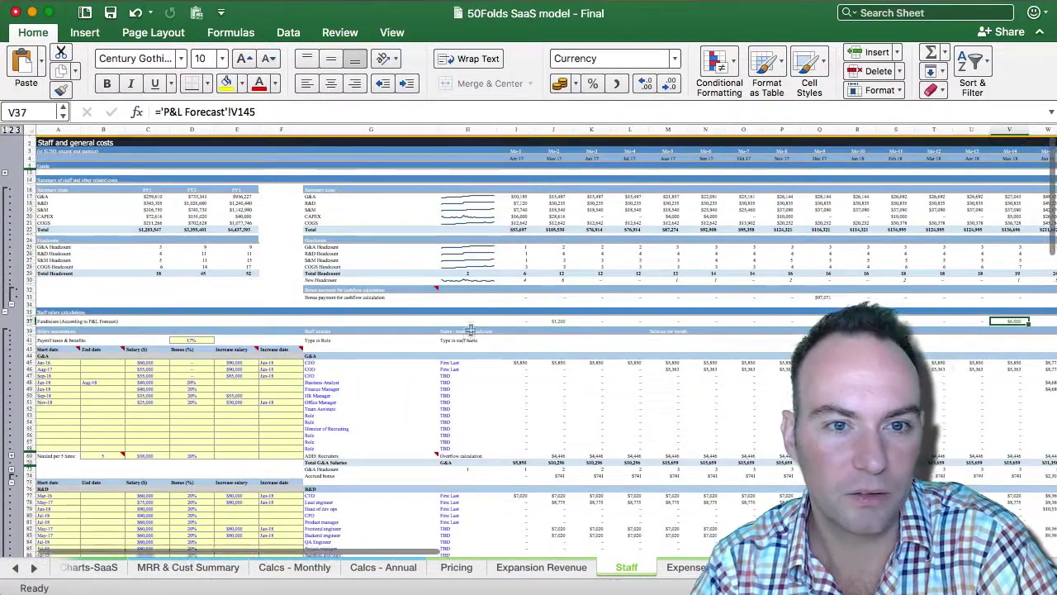
{"action": "left_click", "coordinate": [465, 339]}
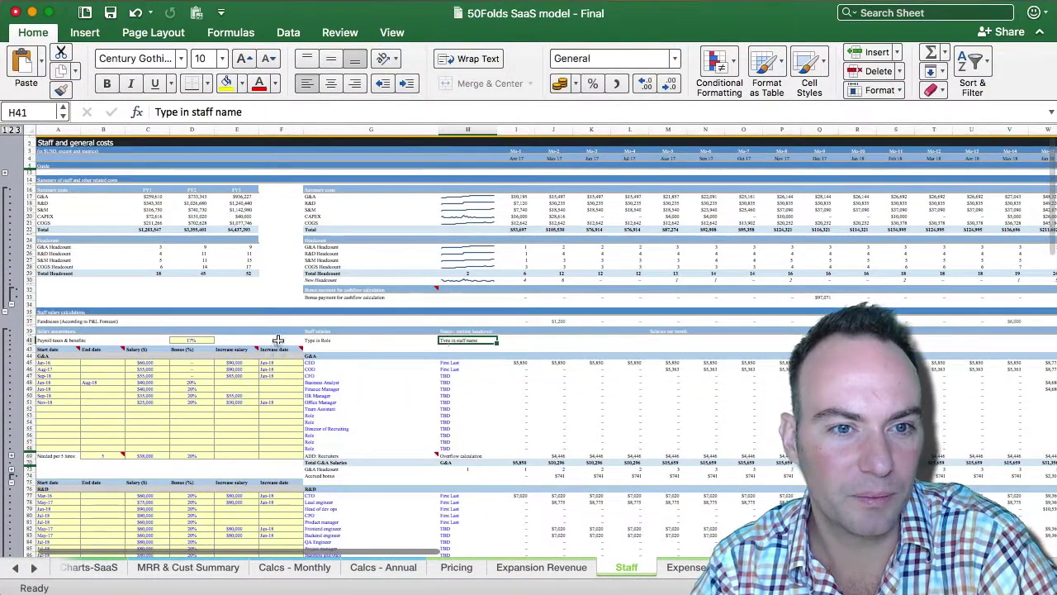
{"action": "scroll", "coordinate": [260, 340], "scroll_direction": "up", "scroll_amount": 3}
{"action": "scroll", "coordinate": [248, 330], "scroll_direction": "down", "scroll_amount": 5}
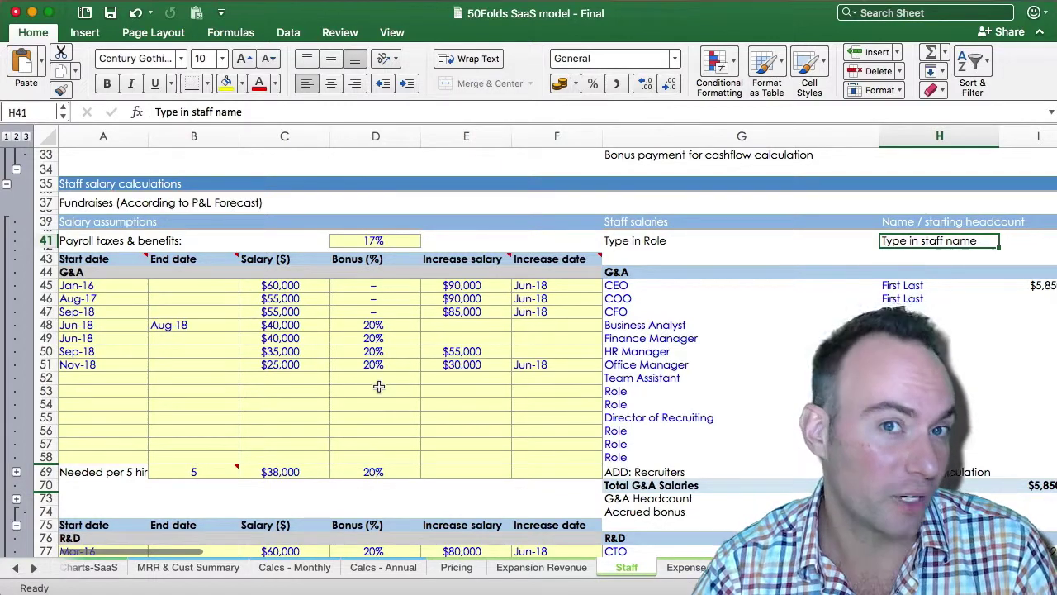
{"action": "left_click", "coordinate": [529, 377]}
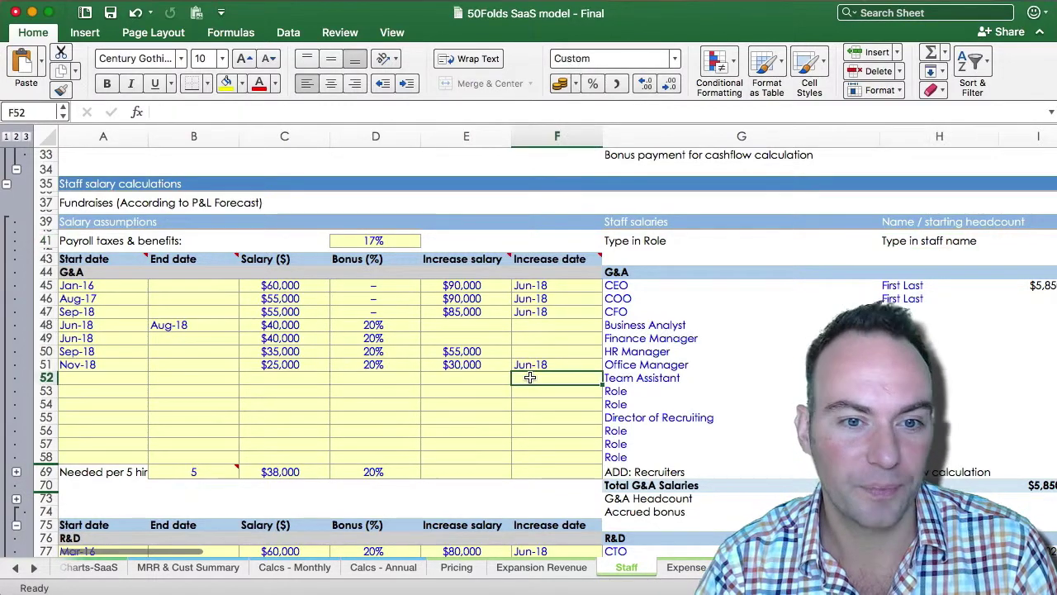
{"action": "left_click", "coordinate": [189, 472]}
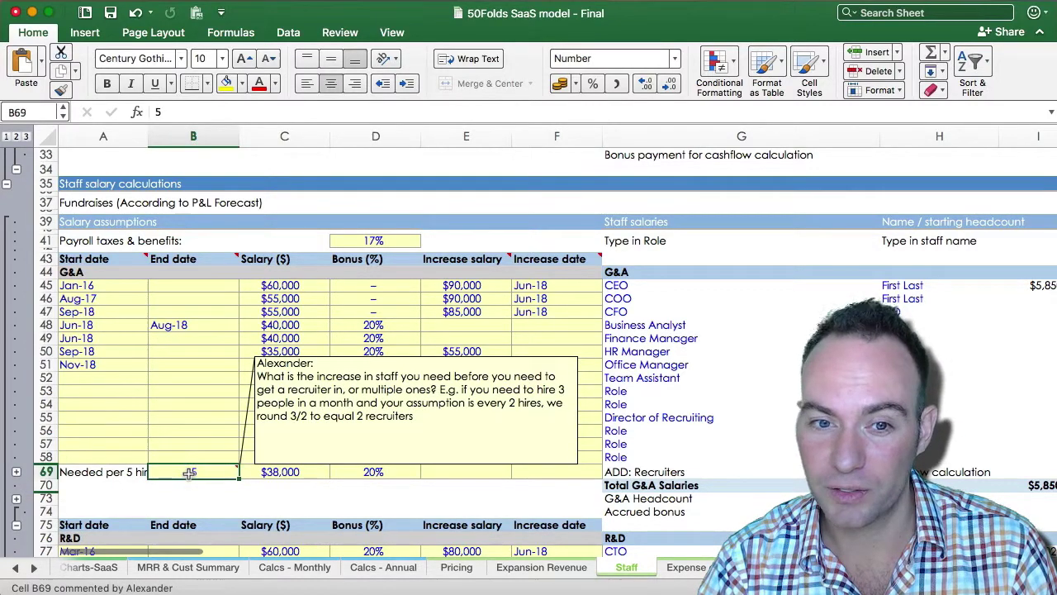
{"action": "left_click", "coordinate": [561, 456]}
- Review the R&D and Sales & Marketing salary assumptions, including the Channel Staff salary in C131
{"action": "scroll", "coordinate": [563, 460], "scroll_direction": "down", "scroll_amount": 10}
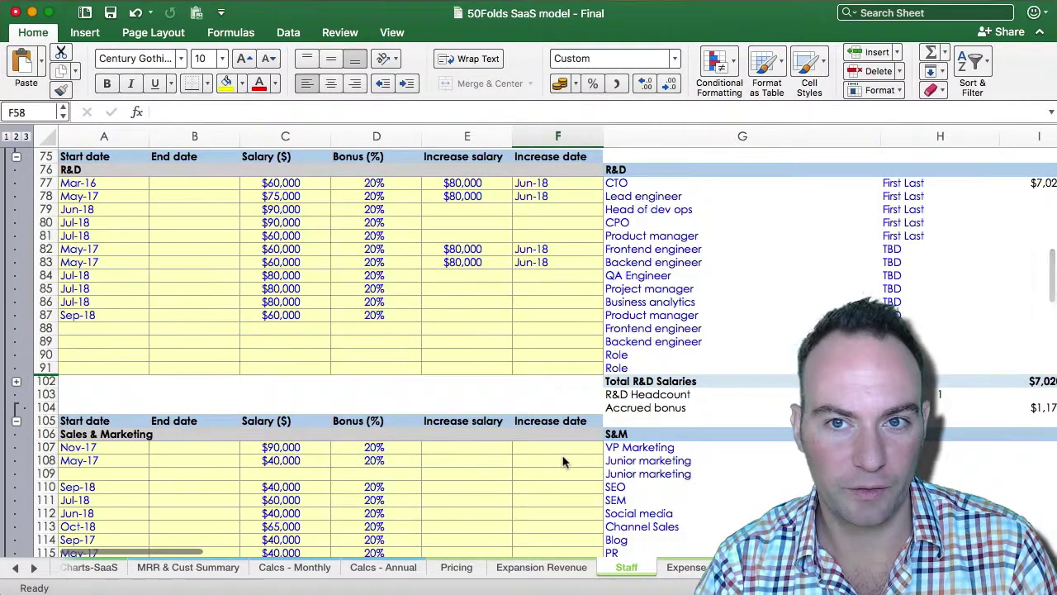
{"action": "scroll", "coordinate": [562, 463], "scroll_direction": "down", "scroll_amount": 5}
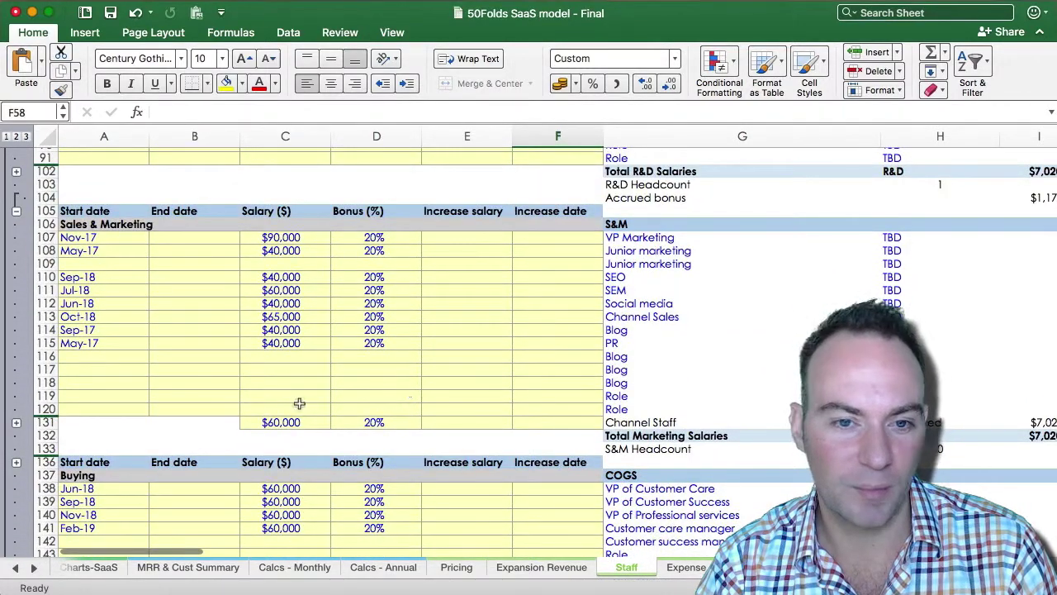
{"action": "left_click", "coordinate": [279, 422]}
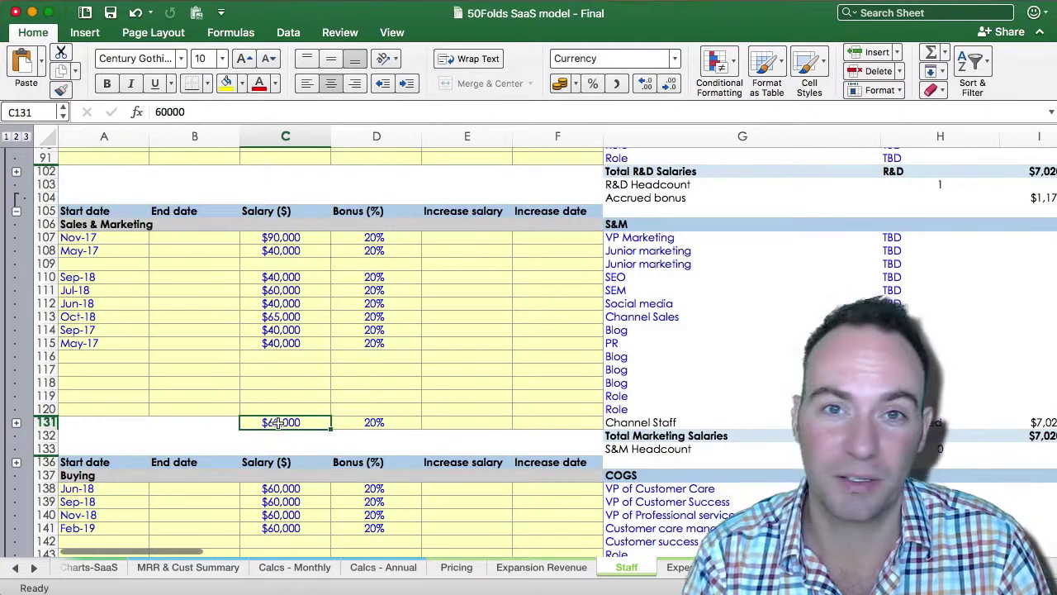
- Try clearing the Professional services Staff salary in C162 and undo the deletion
{"action": "scroll", "coordinate": [279, 422], "scroll_direction": "down", "scroll_amount": 5}
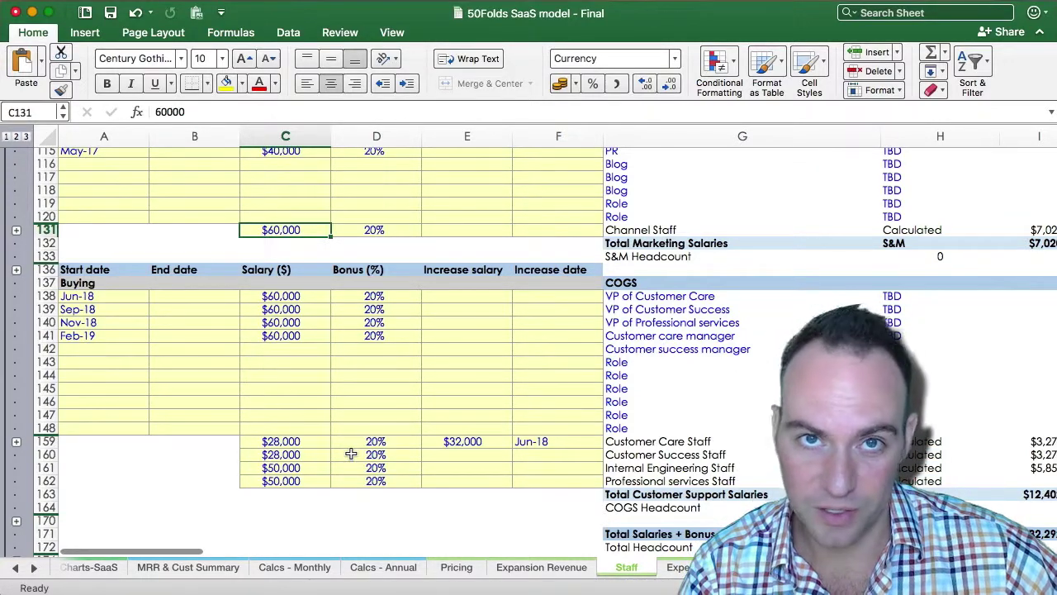
{"action": "left_click", "coordinate": [279, 484]}
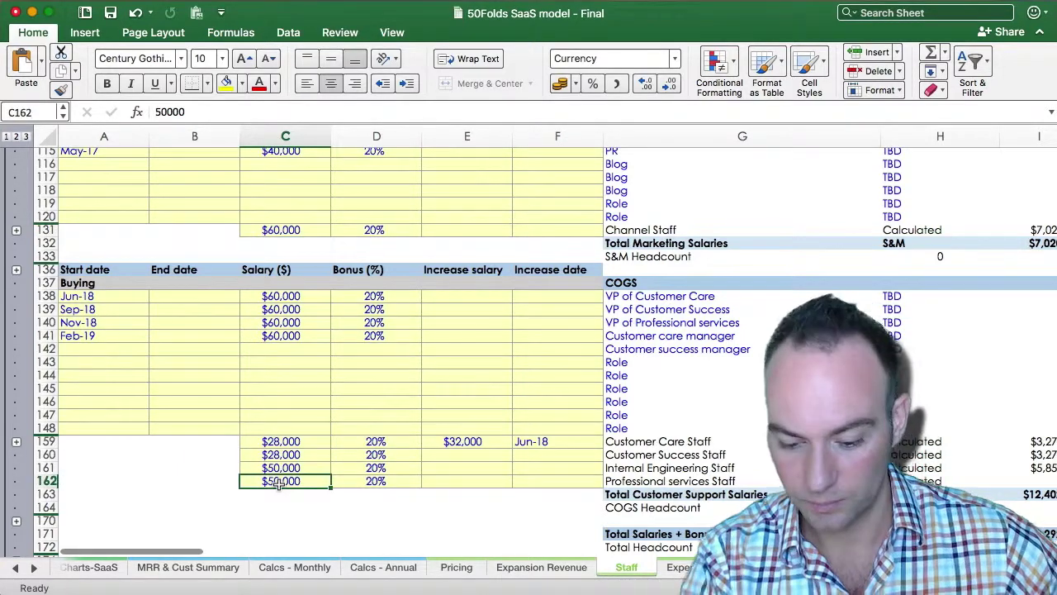
{"action": "key", "text": "BackSpace"}
{"action": "key", "text": "Return"}
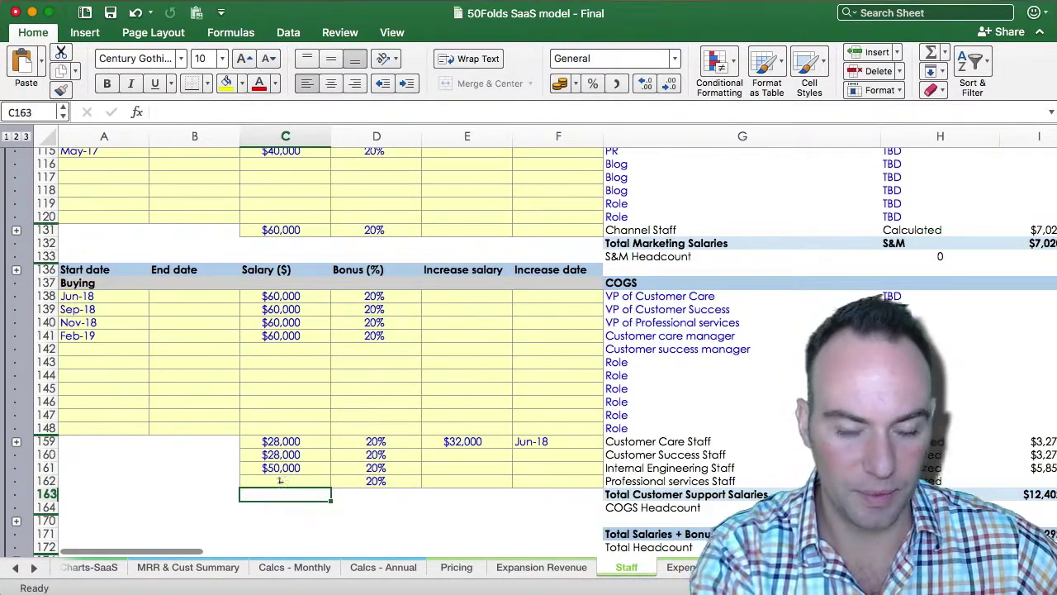
{"action": "key", "text": "super+z"}
- Review the staff related, Various and Summary Costs sections through to Graphs, and return to the headcount summary above Staff salary calculations
{"action": "scroll", "coordinate": [279, 483], "scroll_direction": "down", "scroll_amount": 10}
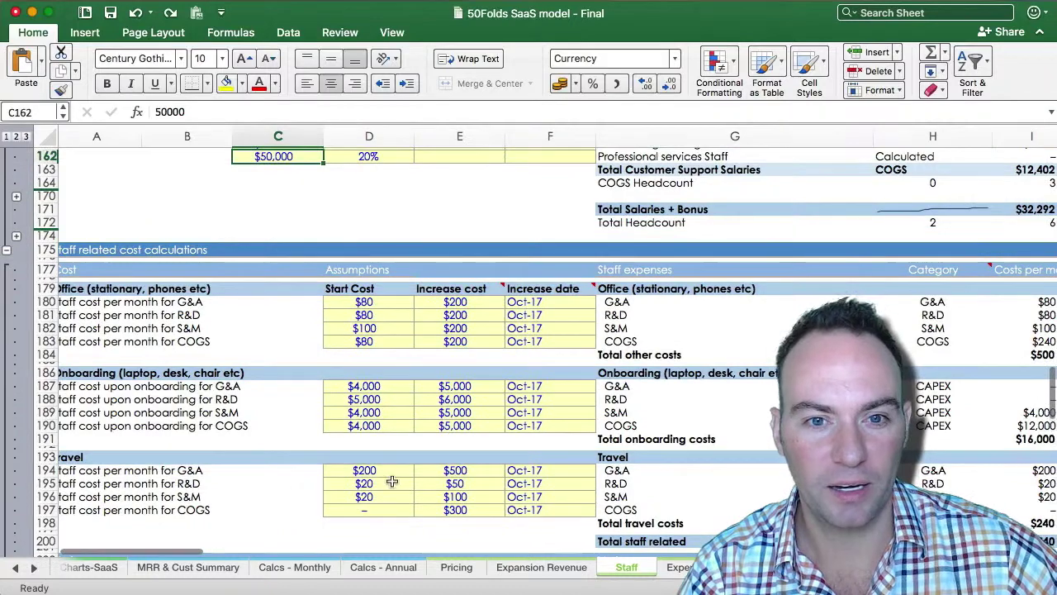
{"action": "scroll", "coordinate": [392, 482], "scroll_direction": "down", "scroll_amount": 7}
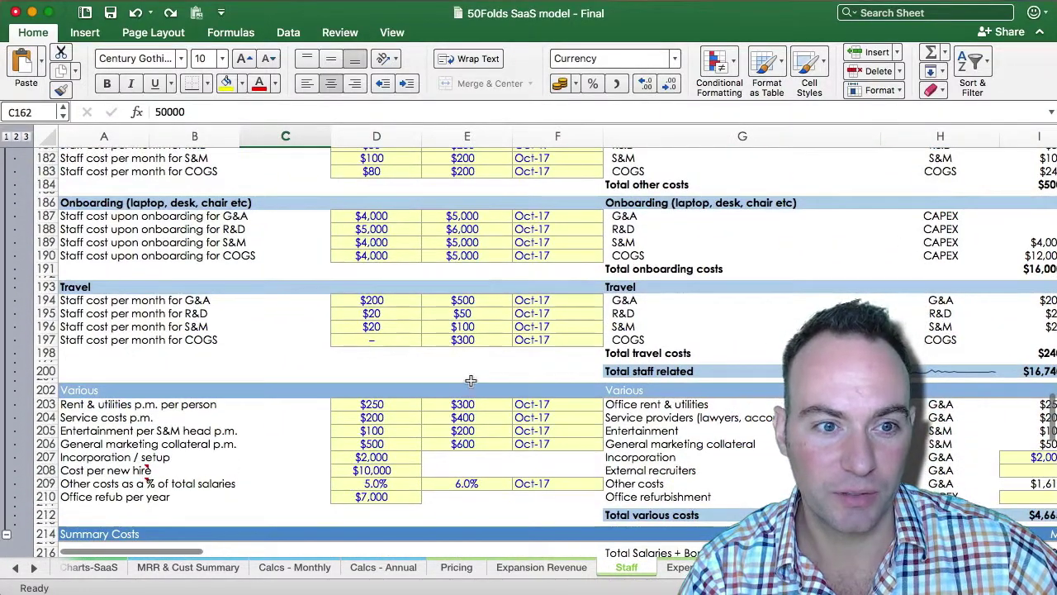
{"action": "scroll", "coordinate": [471, 382], "scroll_direction": "down", "scroll_amount": 2}
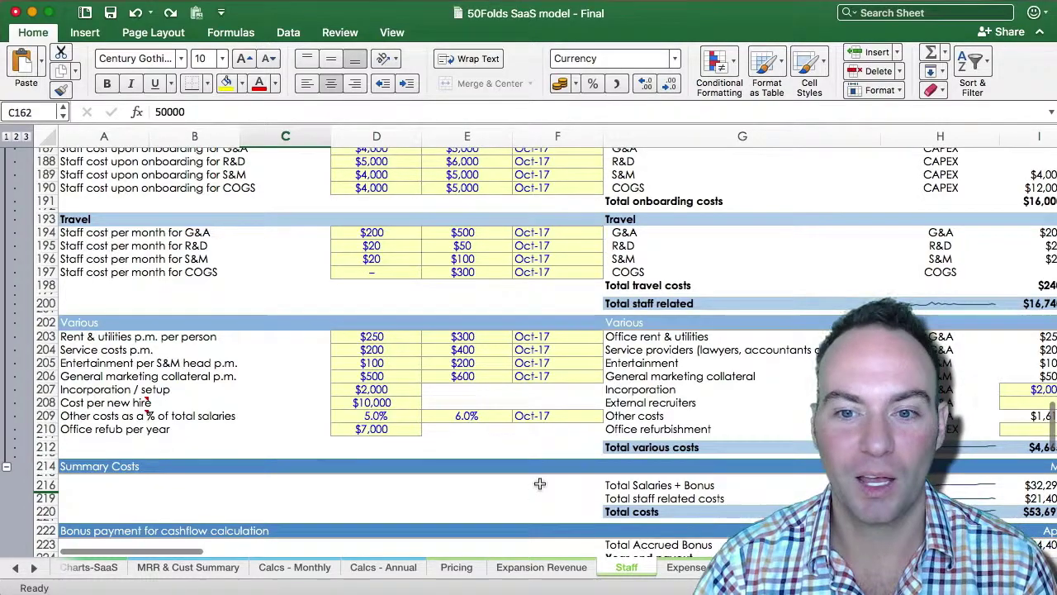
{"action": "scroll", "coordinate": [540, 487], "scroll_direction": "down", "scroll_amount": 6}
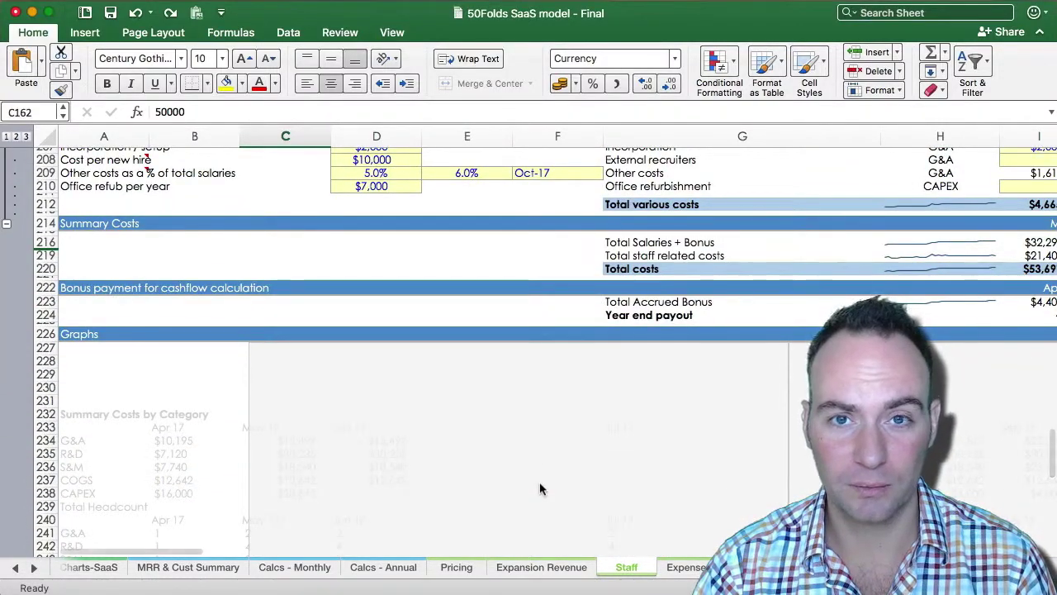
{"action": "scroll", "coordinate": [539, 489], "scroll_direction": "up", "scroll_amount": 20}
{"action": "scroll", "coordinate": [541, 487], "scroll_direction": "up", "scroll_amount": 5}
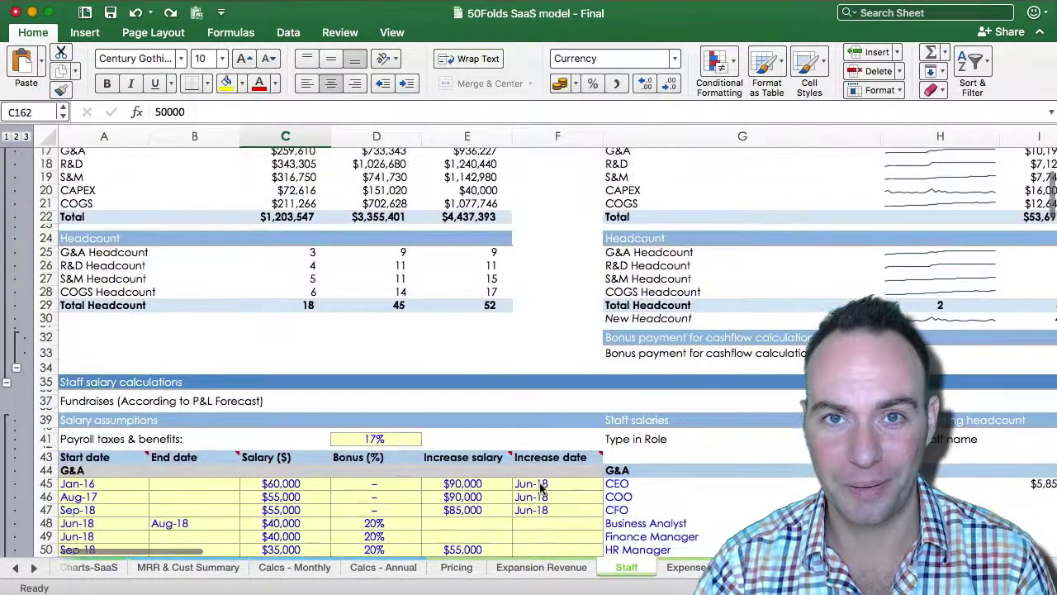